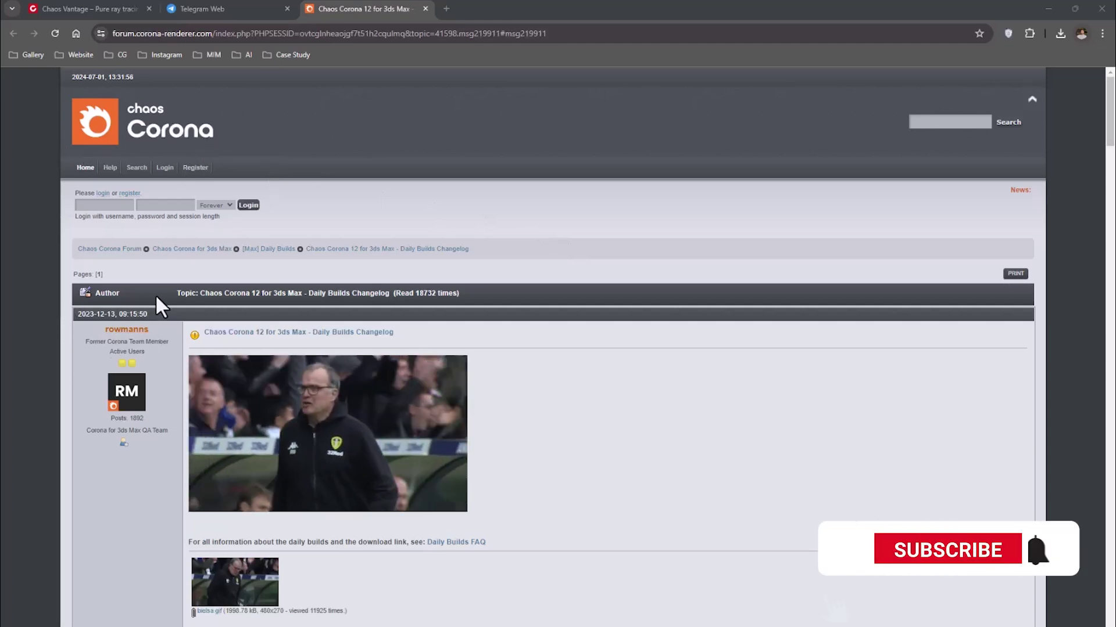
Scroll the Chaos Corona forum thread down to Reply #9.
{"action": "scroll", "coordinate": [90, 342], "scroll_direction": "down", "scroll_amount": 2}
{"action": "scroll", "coordinate": [90, 343], "scroll_direction": "down", "scroll_amount": 8}
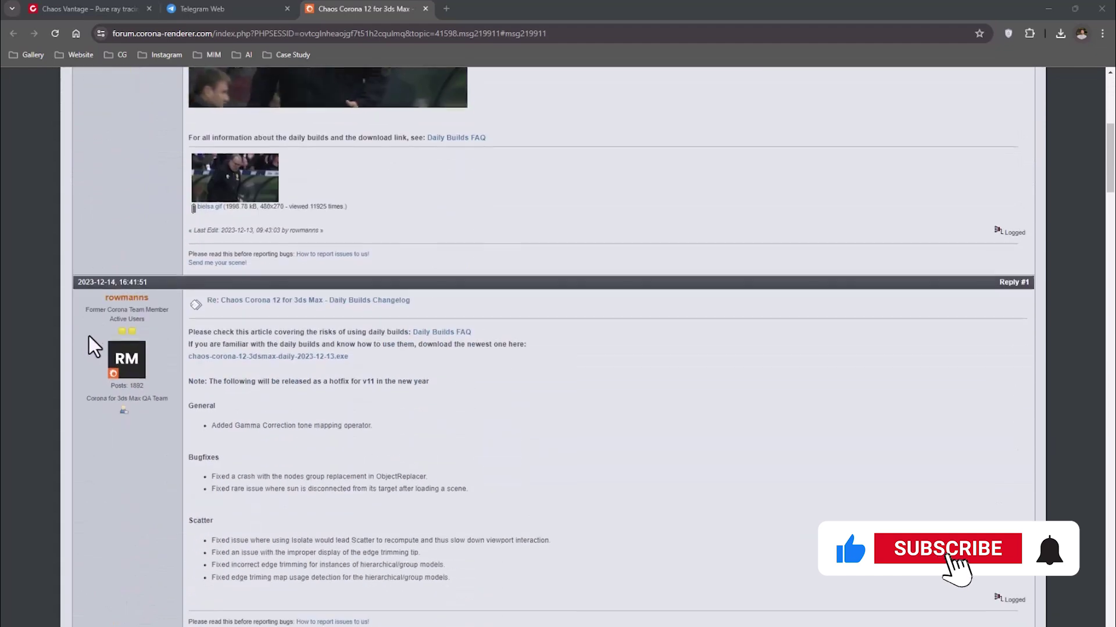
{"action": "scroll", "coordinate": [91, 329], "scroll_direction": "down", "scroll_amount": 4}
{"action": "scroll", "coordinate": [89, 328], "scroll_direction": "down", "scroll_amount": 2}
{"action": "scroll", "coordinate": [91, 335], "scroll_direction": "down", "scroll_amount": 6}
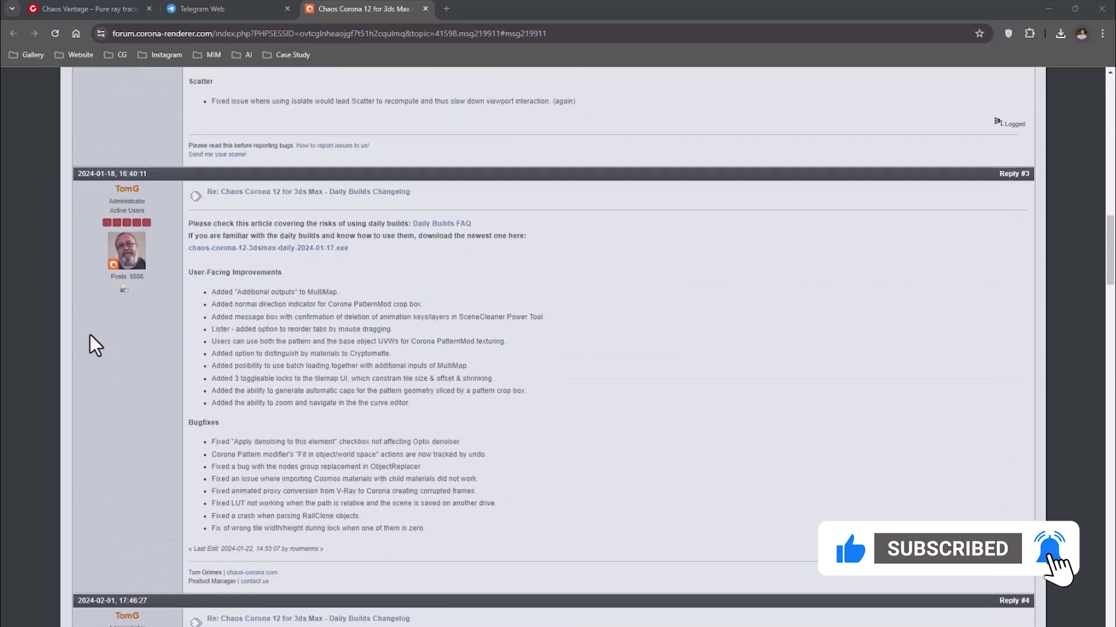
{"action": "middle_click", "coordinate": [117, 340]}
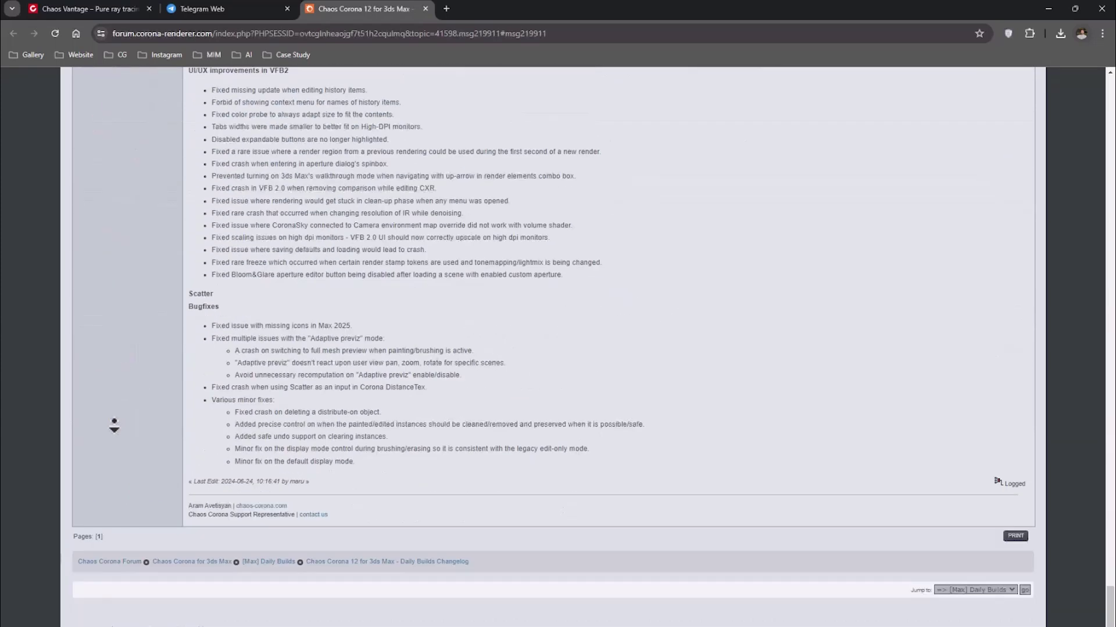
Download chaos-corona-12-3dsmax-RC2.exe and review the Daily Builds eligibility FAQ.
{"action": "scroll", "coordinate": [170, 275], "scroll_direction": "up", "scroll_amount": 1}
{"action": "scroll", "coordinate": [170, 275], "scroll_direction": "up", "scroll_amount": 4}
{"action": "scroll", "coordinate": [169, 282], "scroll_direction": "up", "scroll_amount": 2}
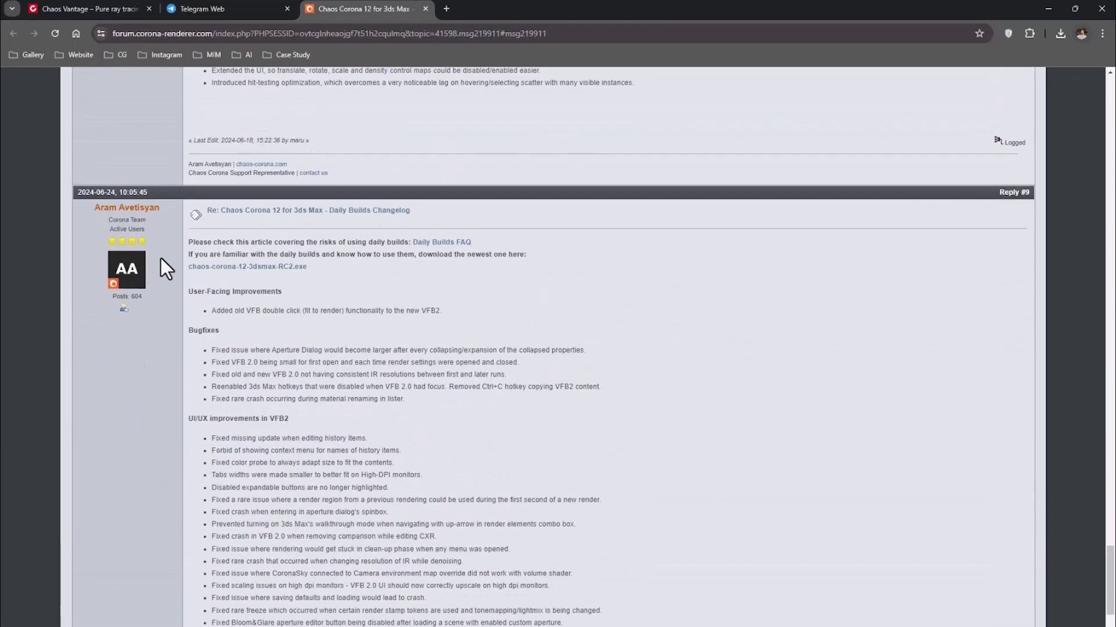
{"action": "left_click", "coordinate": [273, 267]}
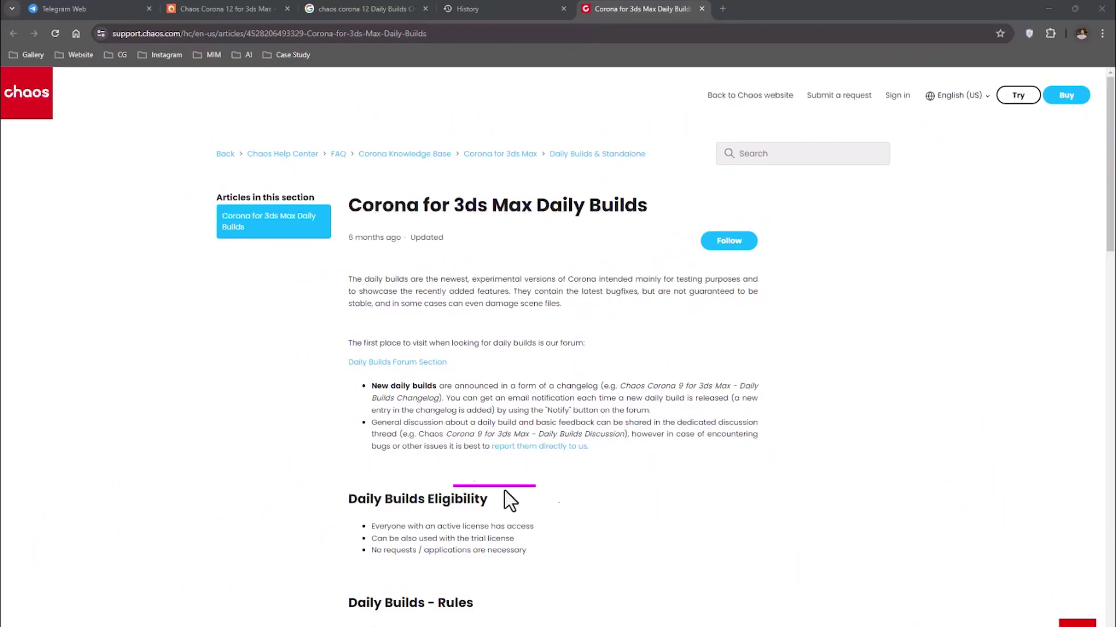
{"action": "left_click_drag", "start_coordinate": [351, 502], "coordinate": [495, 507]}
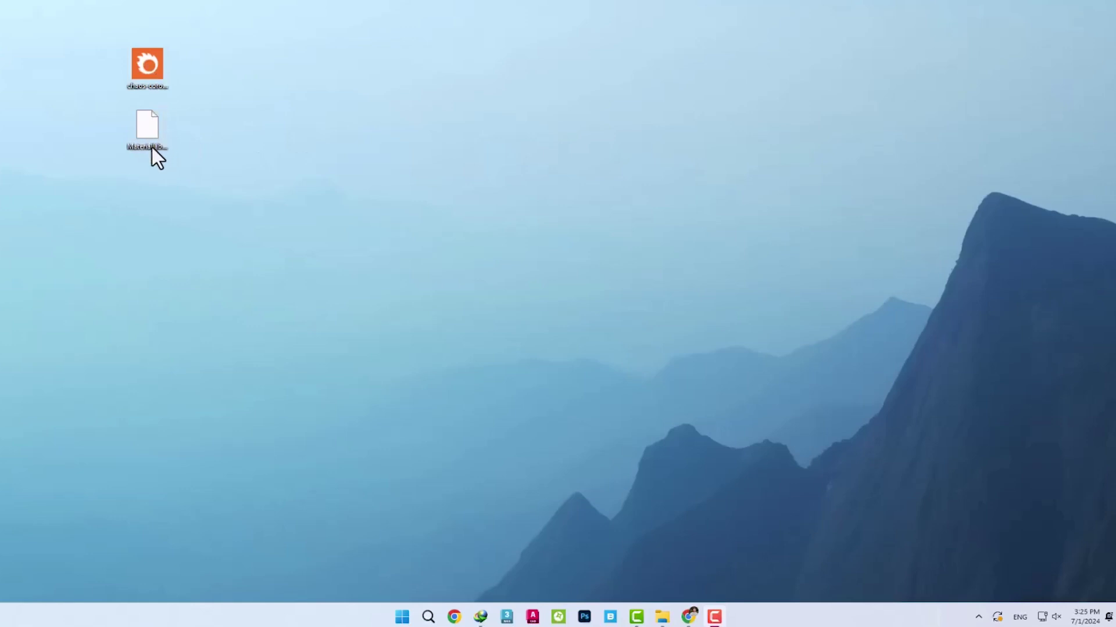
Launch the Corona 12 installer, accept the terms, opt into usage data, and choose Custom installation.
{"action": "double_click", "coordinate": [147, 71]}
{"action": "left_click", "coordinate": [510, 317]}
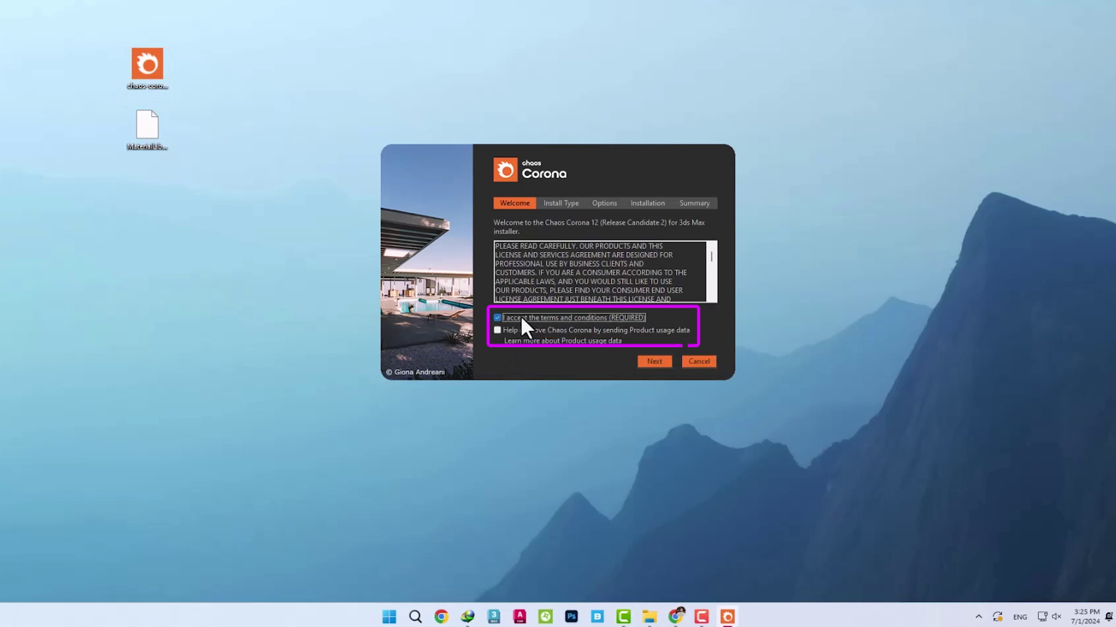
{"action": "left_click", "coordinate": [598, 331]}
{"action": "left_click", "coordinate": [657, 361]}
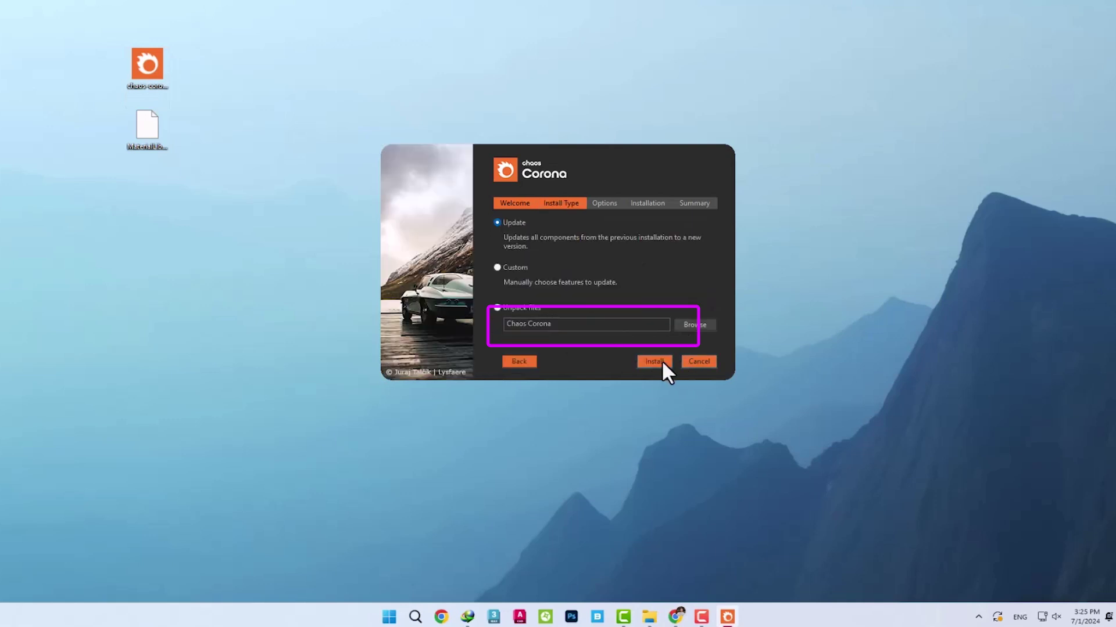
{"action": "left_click", "coordinate": [513, 268]}
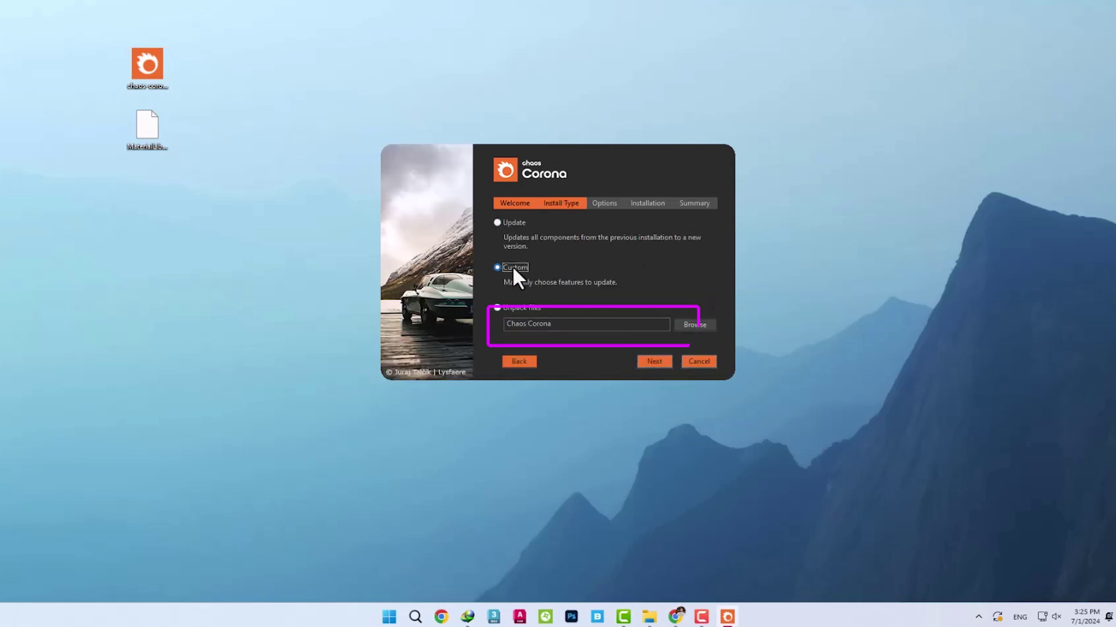
{"action": "left_click", "coordinate": [655, 362]}
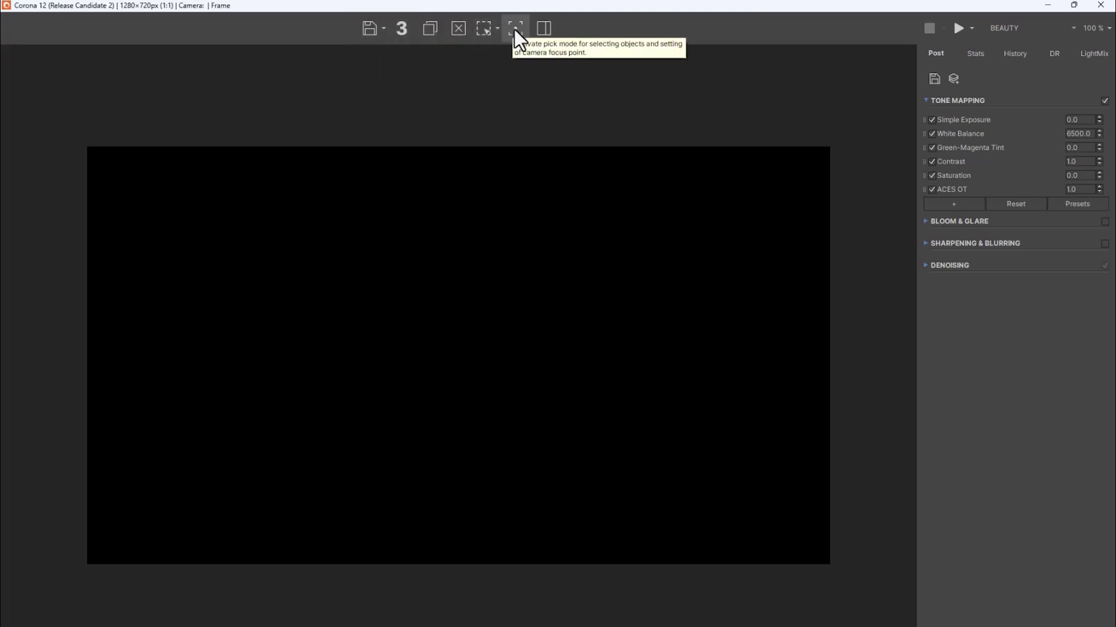
Inspect the Corona 12 VFB's Region and Render dropdown options without starting a render.
{"action": "left_click", "coordinate": [497, 29]}
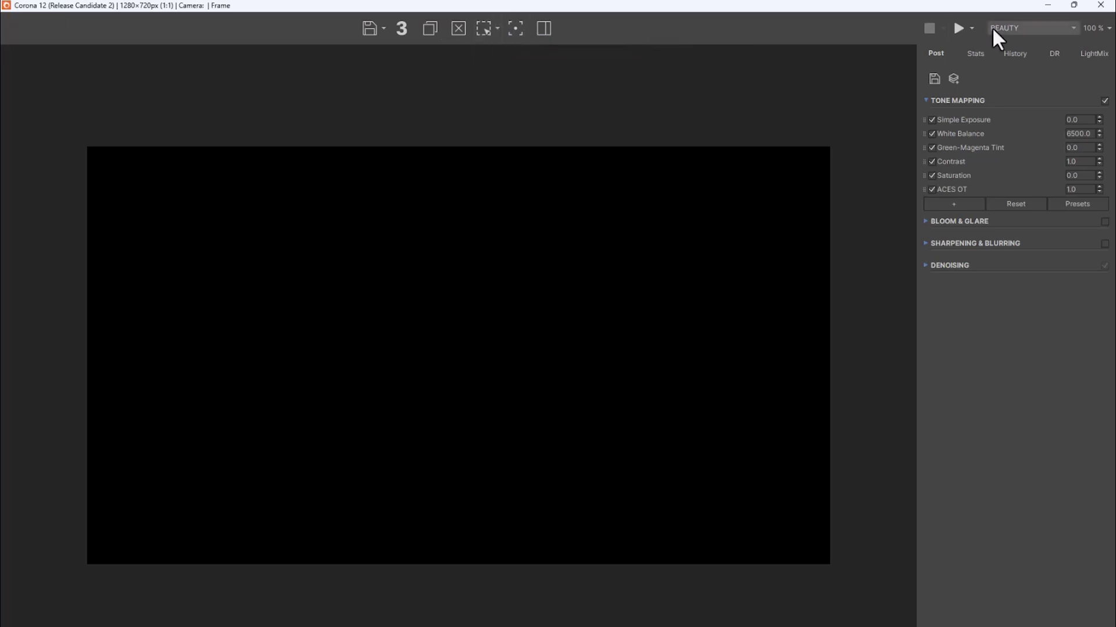
{"action": "left_click", "coordinate": [972, 29]}
{"action": "left_click", "coordinate": [970, 28]}
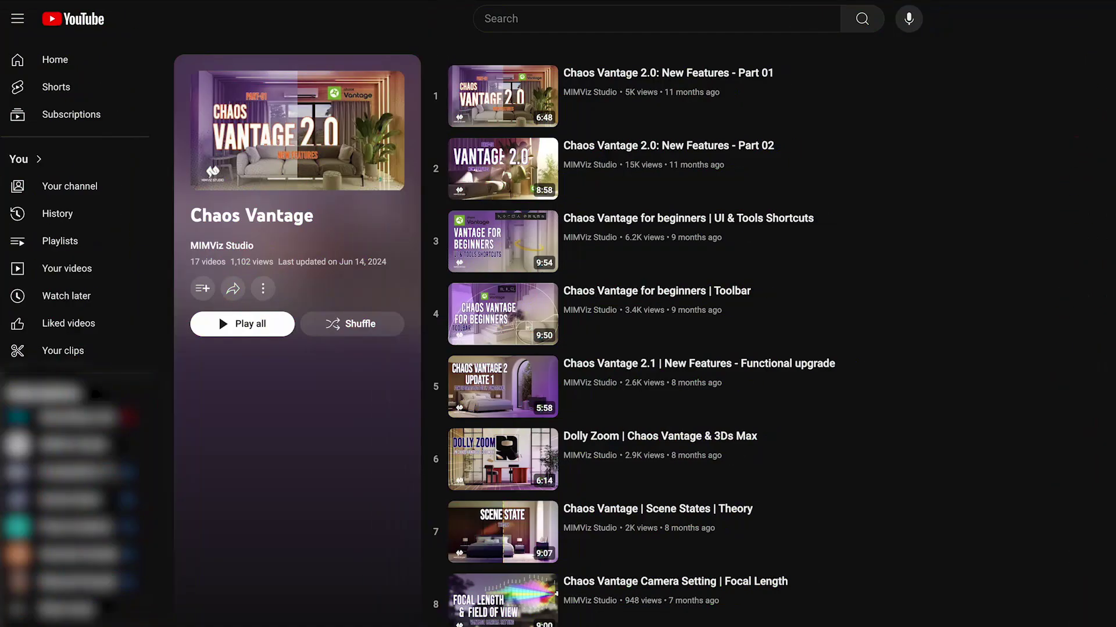
Scroll through all 17 videos of the Chaos Vantage tutorial playlist.
{"action": "scroll", "coordinate": [639, 332], "scroll_direction": "down", "scroll_amount": 2}
{"action": "scroll", "coordinate": [639, 332], "scroll_direction": "down", "scroll_amount": 1}
{"action": "scroll", "coordinate": [639, 331], "scroll_direction": "down", "scroll_amount": 1}
{"action": "scroll", "coordinate": [639, 331], "scroll_direction": "down", "scroll_amount": 2}
{"action": "scroll", "coordinate": [639, 331], "scroll_direction": "down", "scroll_amount": 1}
{"action": "scroll", "coordinate": [639, 331], "scroll_direction": "down", "scroll_amount": 1}
{"action": "scroll", "coordinate": [639, 331], "scroll_direction": "down", "scroll_amount": 1}
{"action": "scroll", "coordinate": [639, 331], "scroll_direction": "down", "scroll_amount": 1}
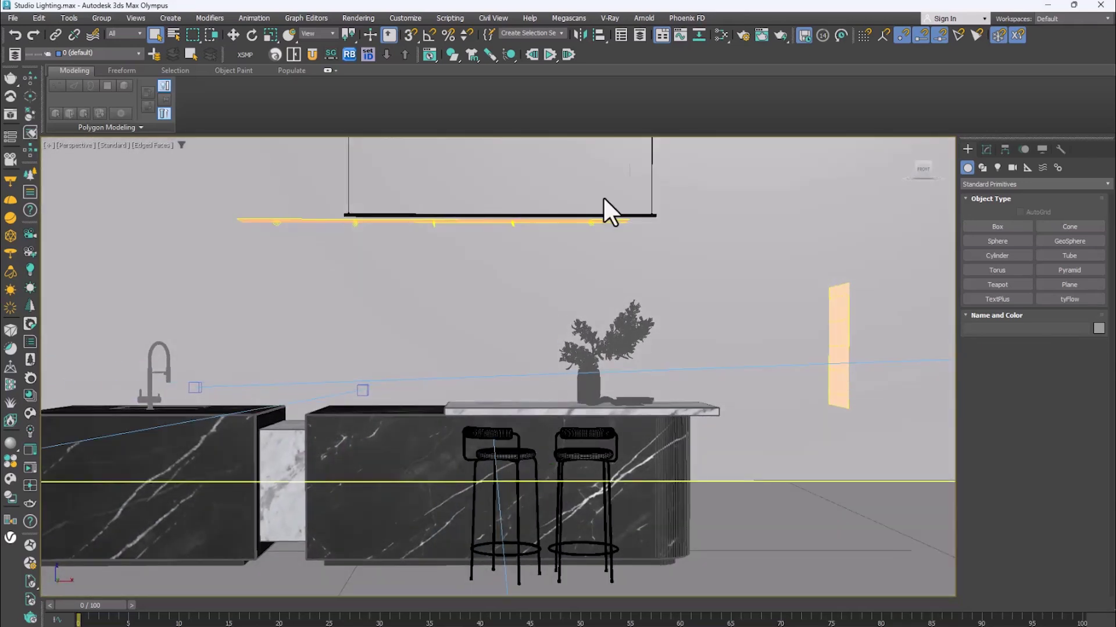
Check the Corona version under Render Setup > System, and inspect Studio Lighting.vrscene and .vantage files.
{"action": "left_click", "coordinate": [746, 36]}
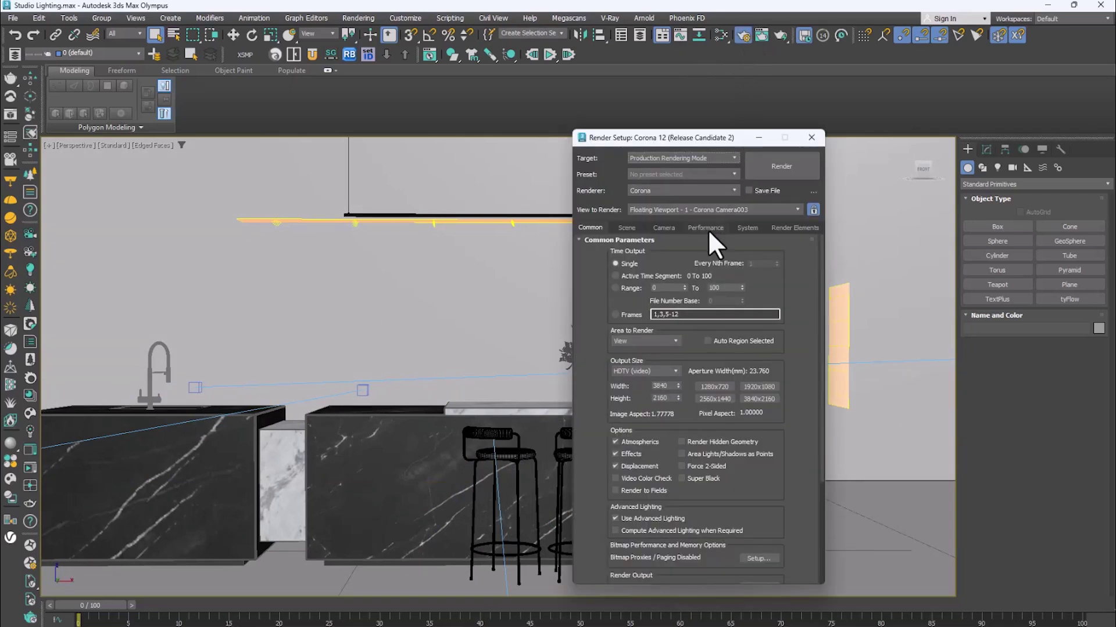
{"action": "left_click", "coordinate": [747, 228]}
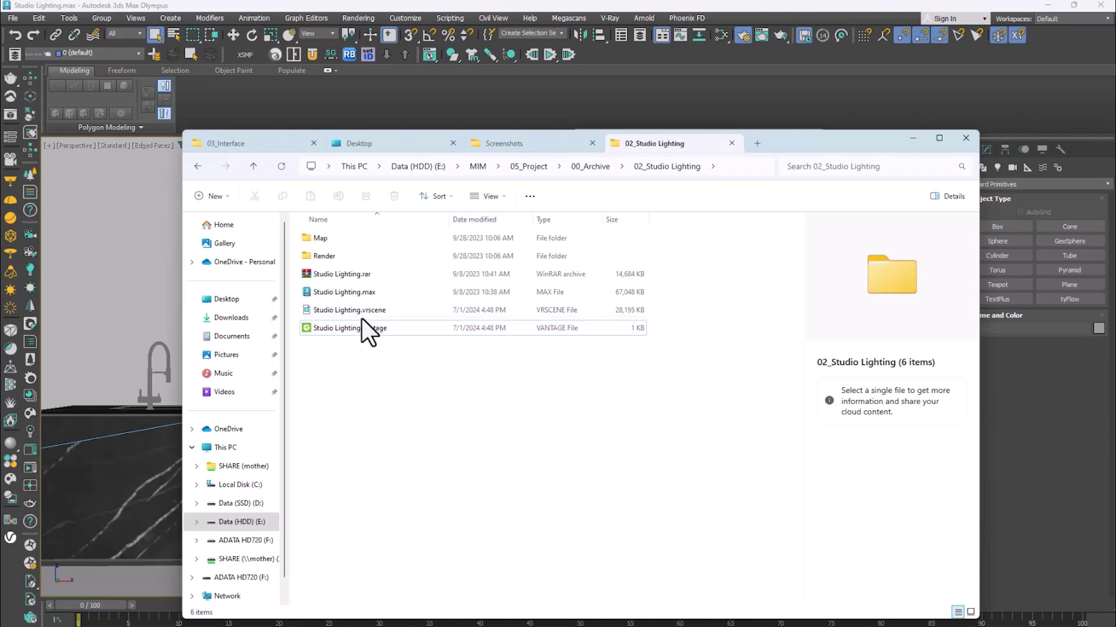
{"action": "left_click", "coordinate": [392, 310]}
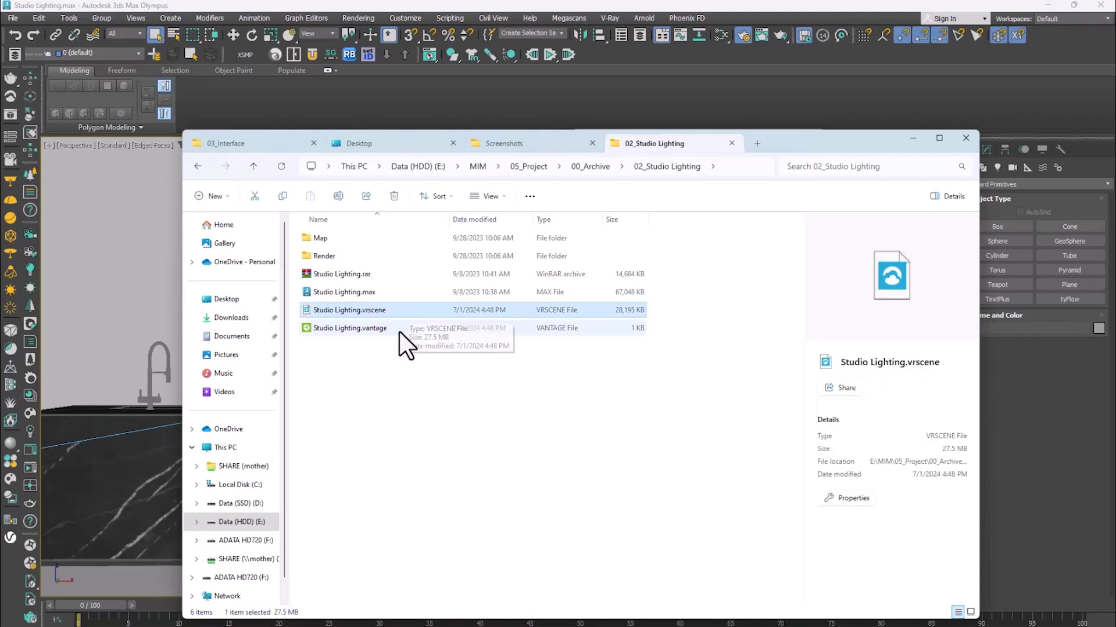
{"action": "left_click", "coordinate": [400, 330]}
{"action": "left_click", "coordinate": [447, 374]}
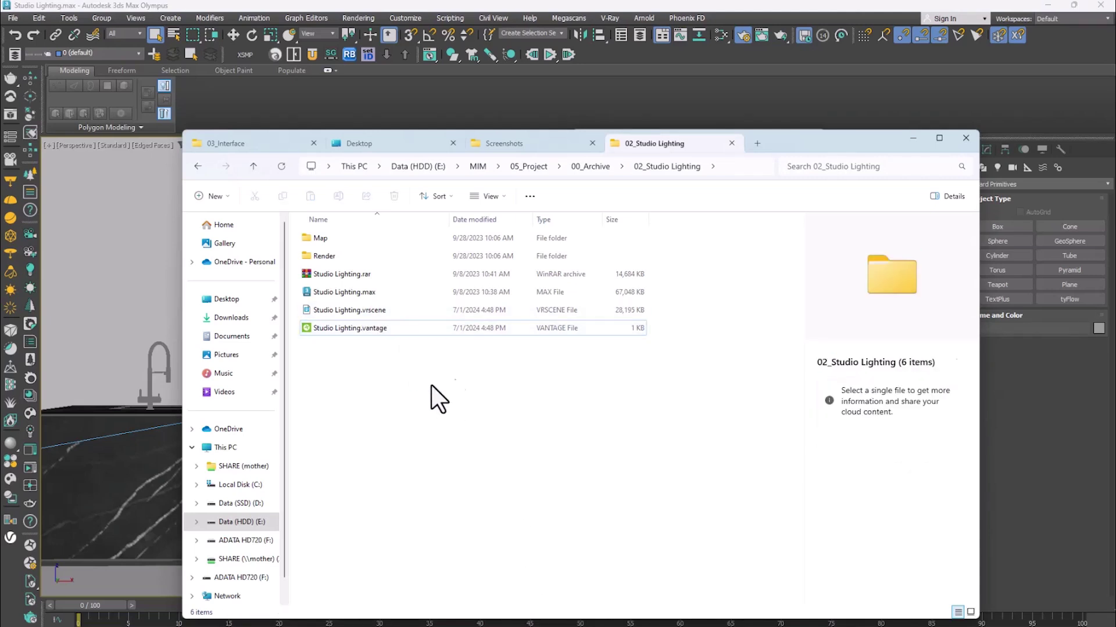
{"action": "left_click", "coordinate": [918, 141]}
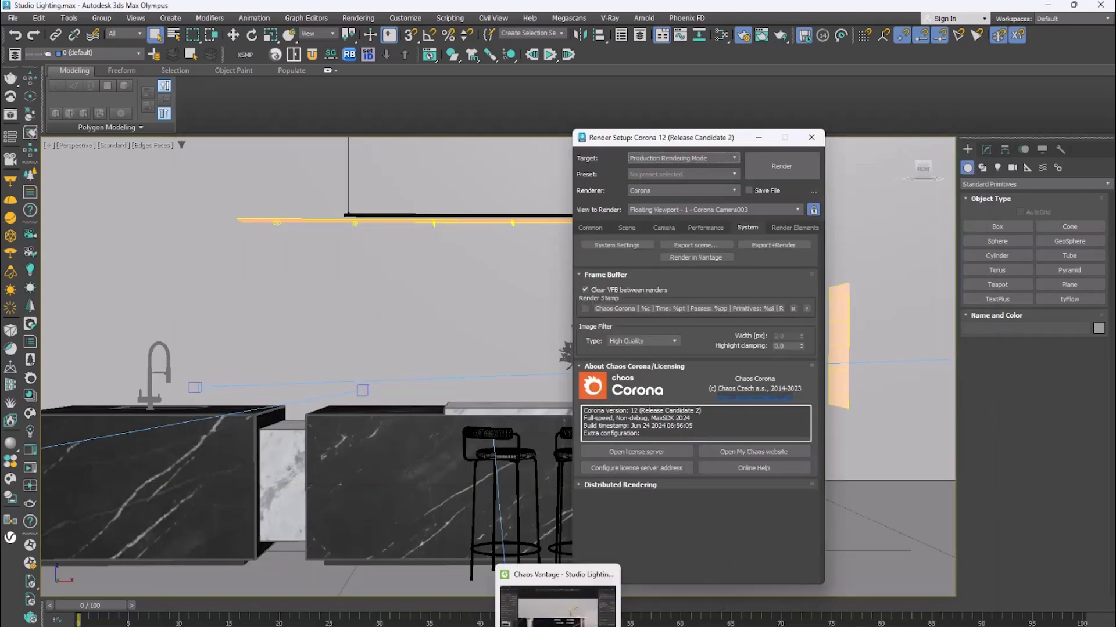
{"action": "left_click", "coordinate": [557, 593]}
Move around the kitchen island with A/D/E/Q keys, then return to the Original Camera.
{"action": "scroll", "coordinate": [653, 326], "scroll_direction": "down", "scroll_amount": 5}
{"action": "key", "text": "a"}
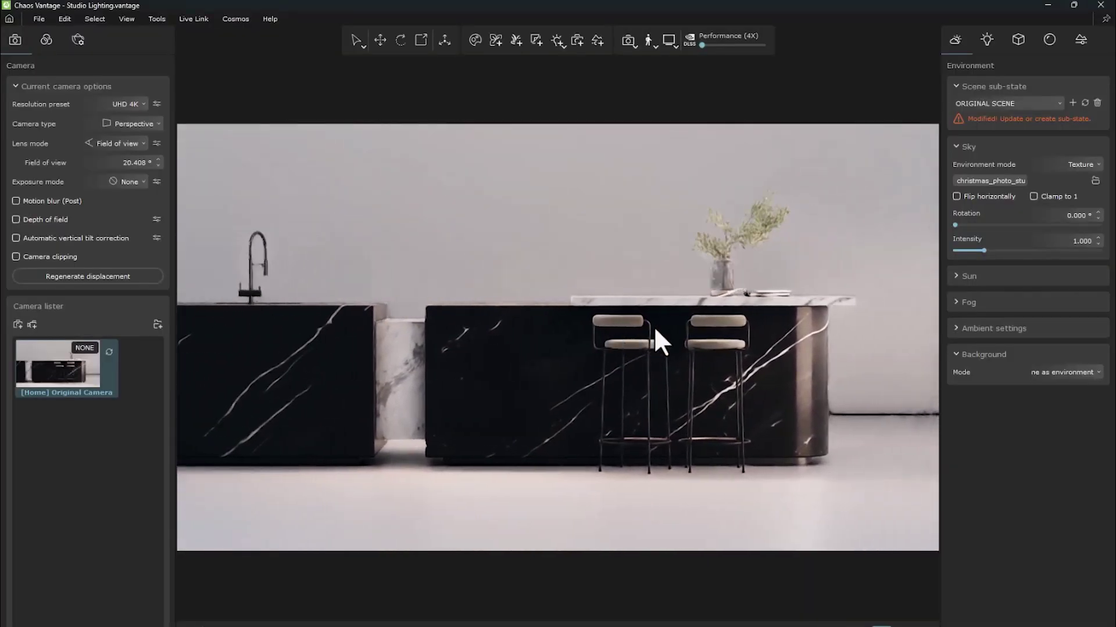
{"action": "key", "text": "d"}
{"action": "key", "text": "e"}
{"action": "key", "text": "e"}
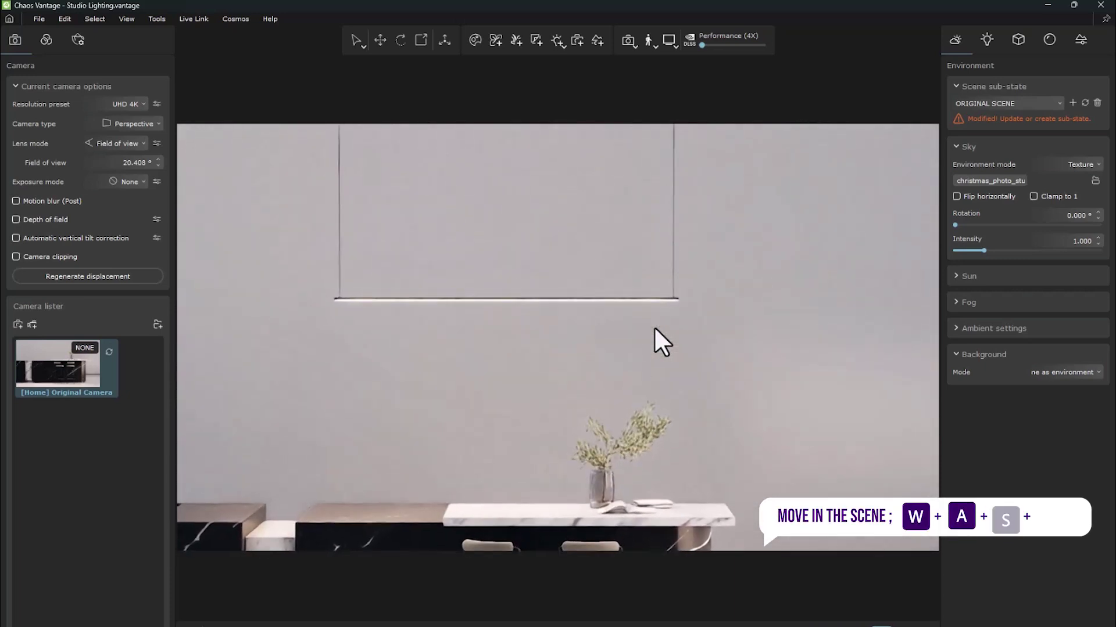
{"action": "key", "text": "q"}
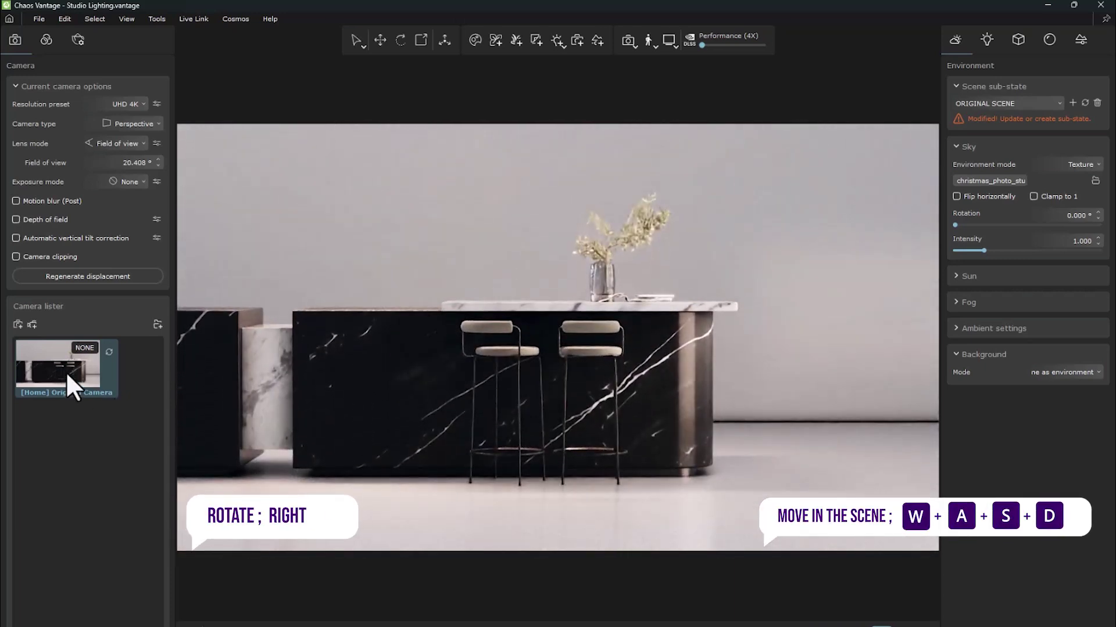
{"action": "left_click", "coordinate": [65, 371]}
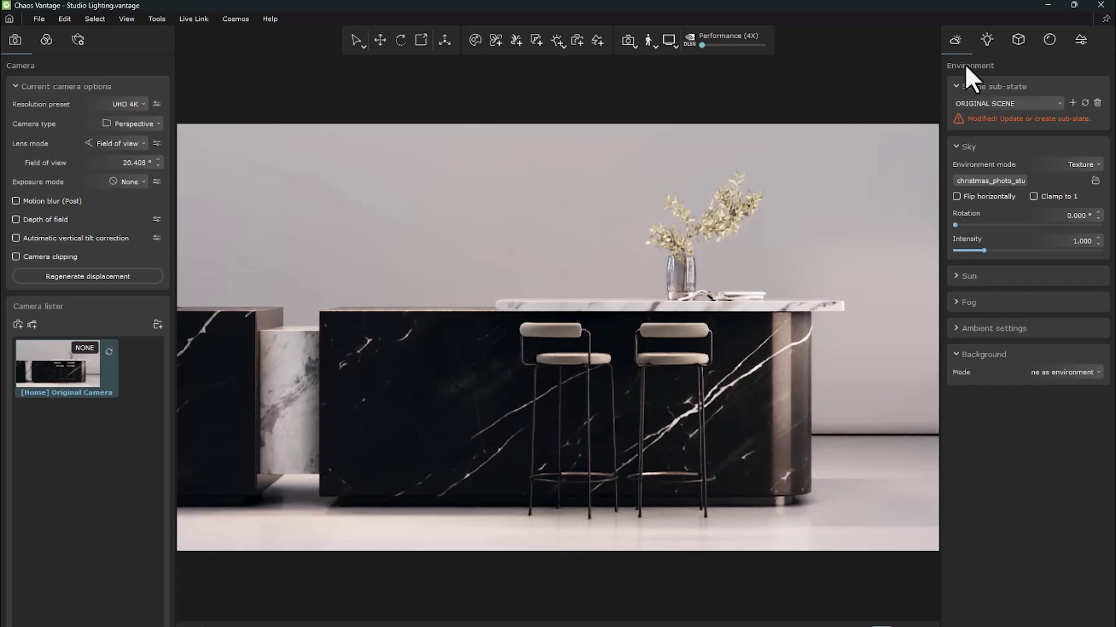
Lower Corona Light002's power to 1.70, toggling Light001 off and on to compare.
{"action": "left_click", "coordinate": [986, 40]}
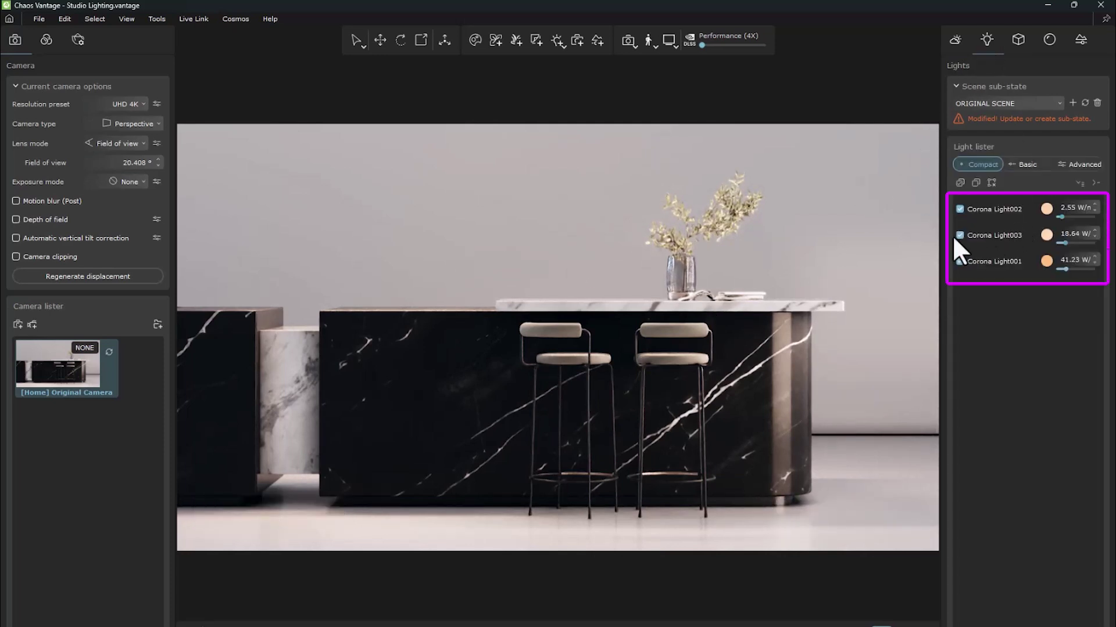
{"action": "left_click", "coordinate": [1069, 162]}
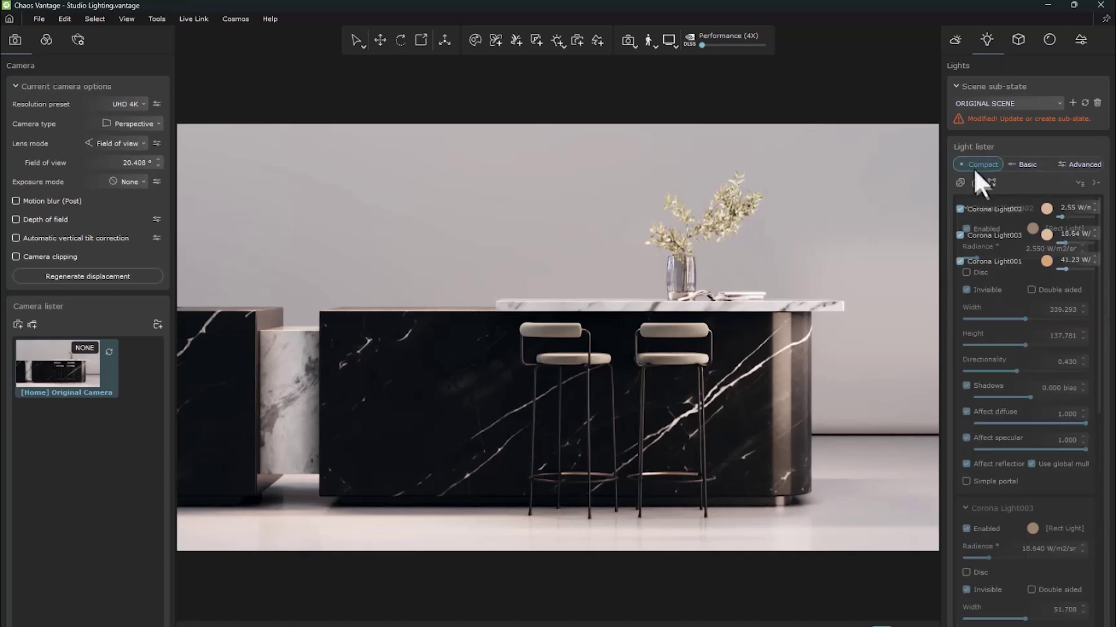
{"action": "left_click_drag", "start_coordinate": [1063, 217], "coordinate": [1064, 244]}
{"action": "left_click", "coordinate": [977, 261]}
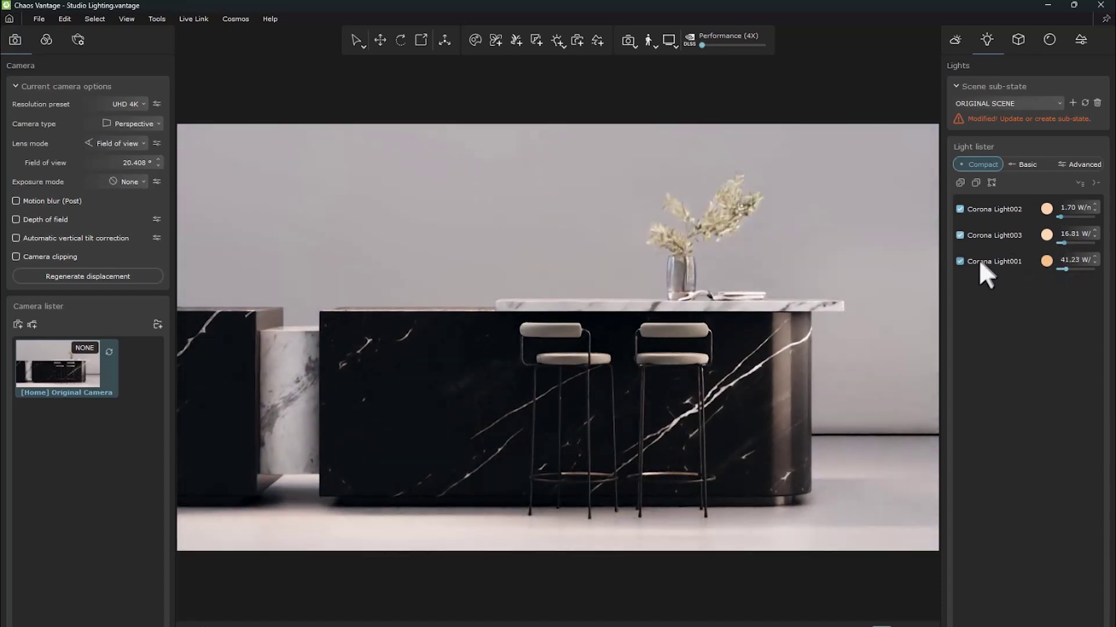
{"action": "left_click", "coordinate": [984, 210]}
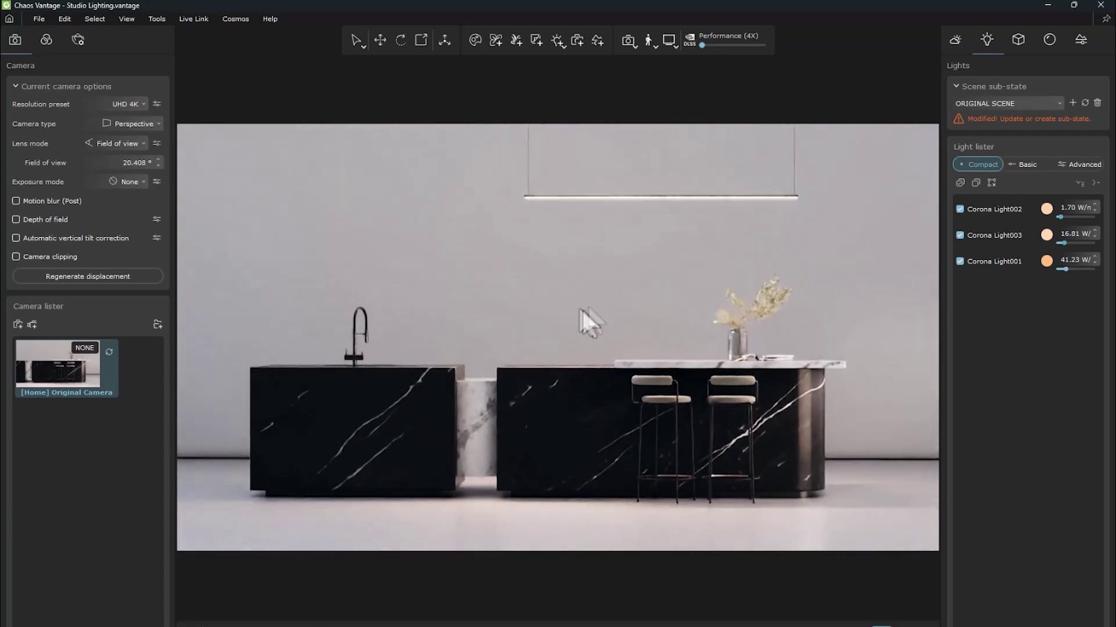
Add Camera 1 with a 28.708° field of view framing the island, then compare cameras.
{"action": "left_click", "coordinate": [17, 324]}
{"action": "left_click_drag", "start_coordinate": [158, 159], "coordinate": [163, 120]}
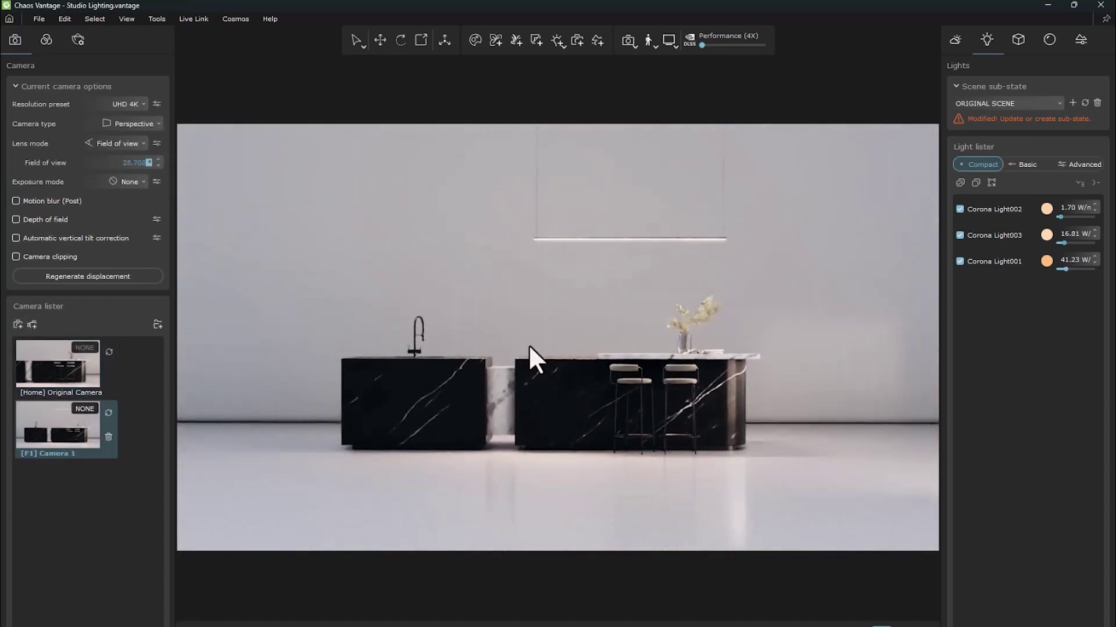
{"action": "scroll", "coordinate": [529, 345], "scroll_direction": "up", "scroll_amount": 3}
{"action": "scroll", "coordinate": [546, 340], "scroll_direction": "down", "scroll_amount": 2}
{"action": "scroll", "coordinate": [567, 336], "scroll_direction": "down", "scroll_amount": 2}
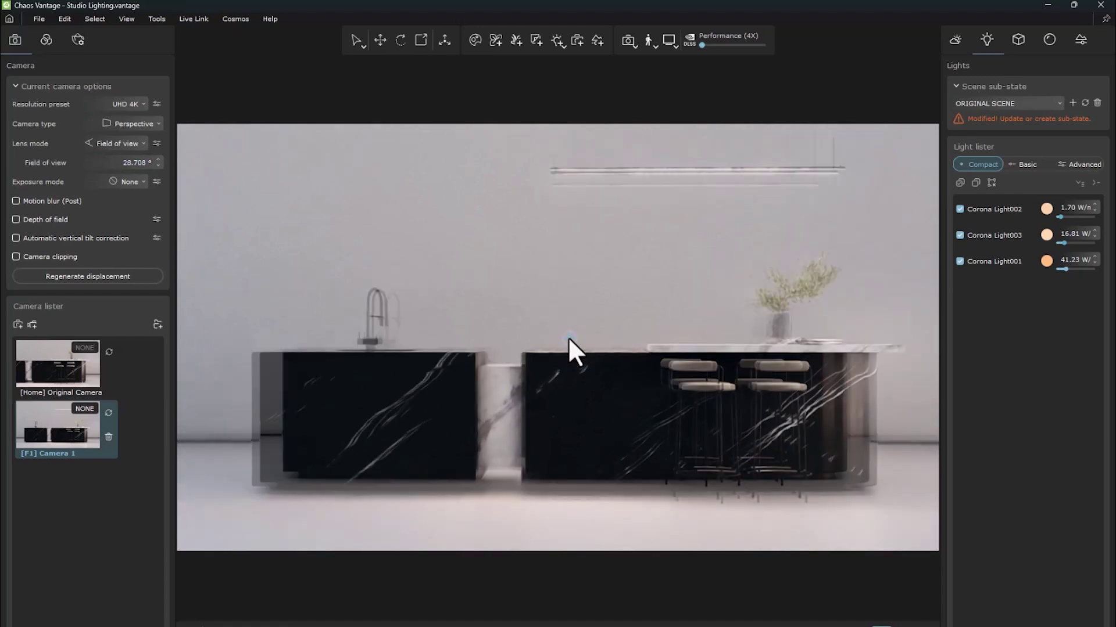
{"action": "left_click_drag", "start_coordinate": [682, 366], "coordinate": [666, 360]}
{"action": "key", "text": "Home"}
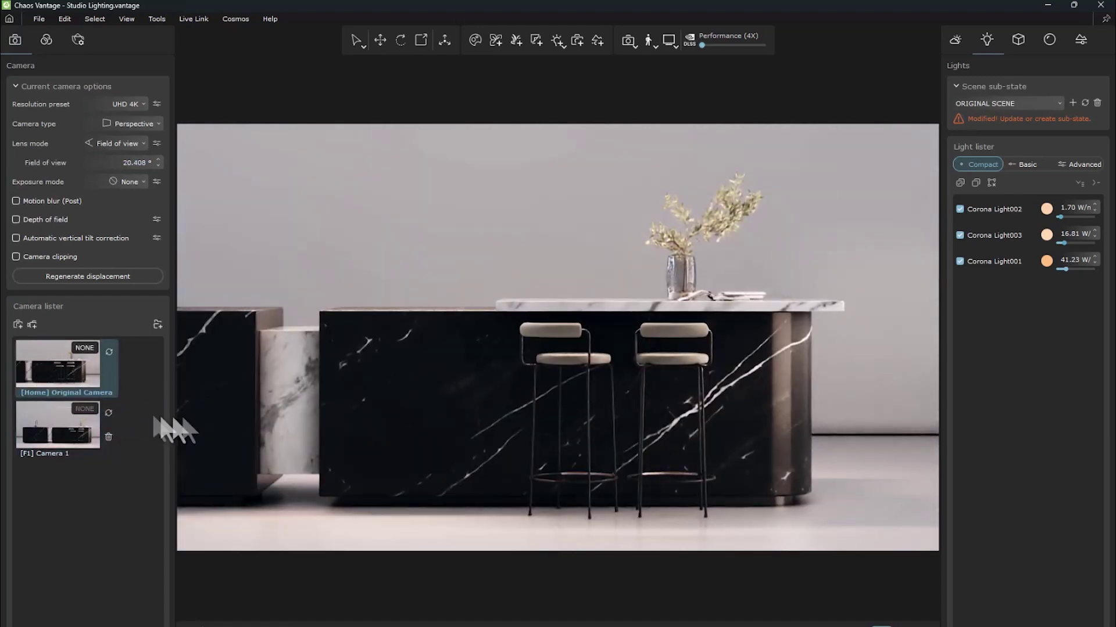
{"action": "key", "text": "F1"}
Set the HQ render resolution preset to <current camera> (3840×2160) and start the Test_2.png snapshot.
{"action": "left_click", "coordinate": [881, 597]}
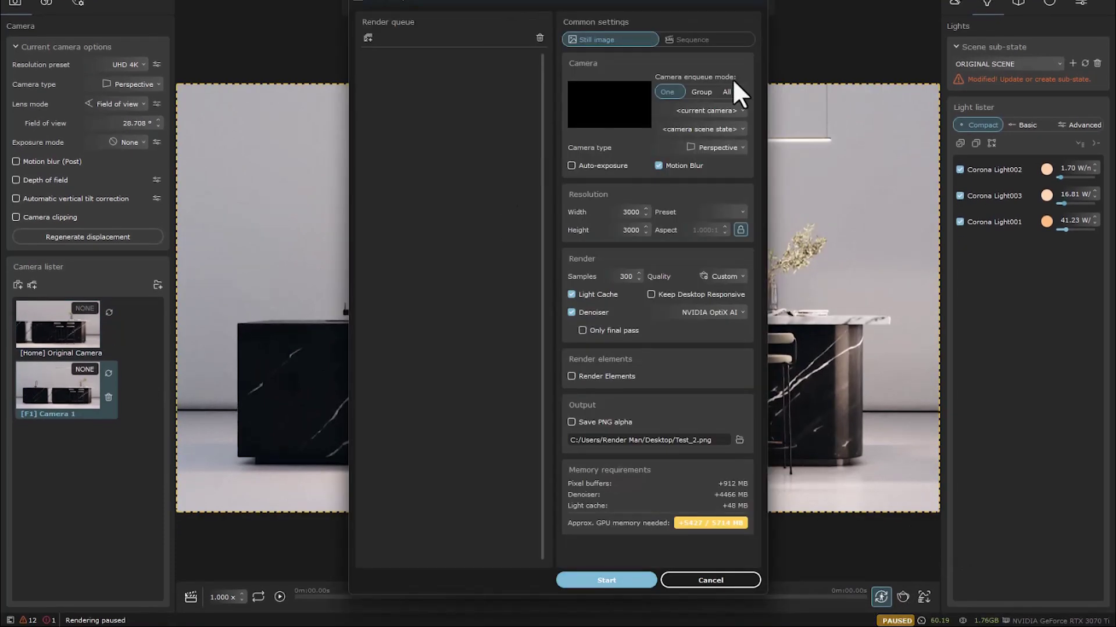
{"action": "left_click", "coordinate": [707, 211]}
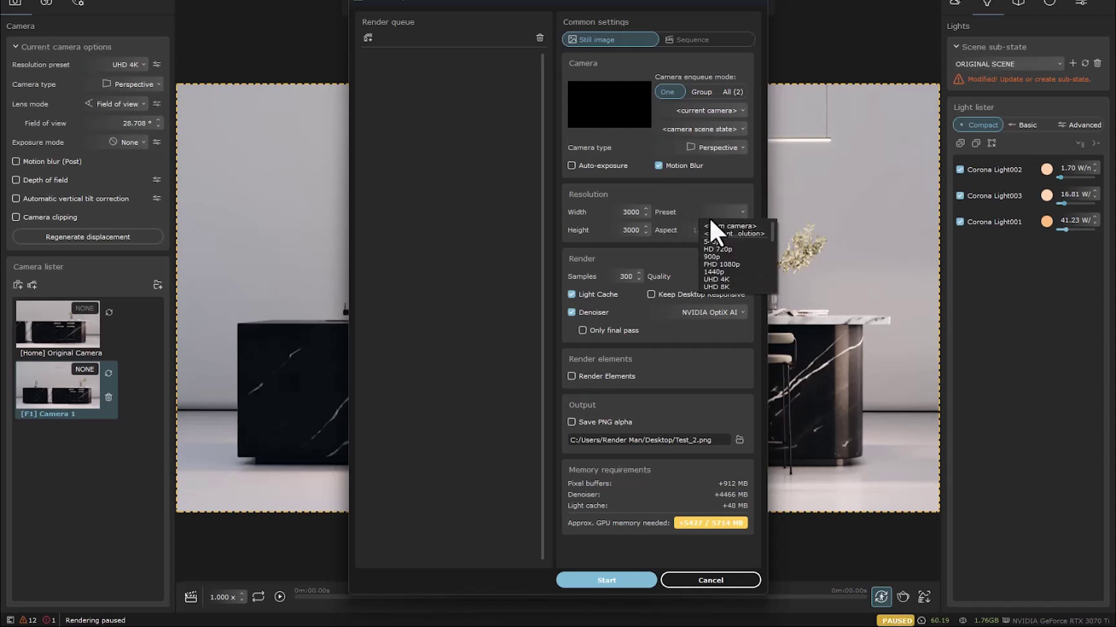
{"action": "left_click", "coordinate": [709, 222]}
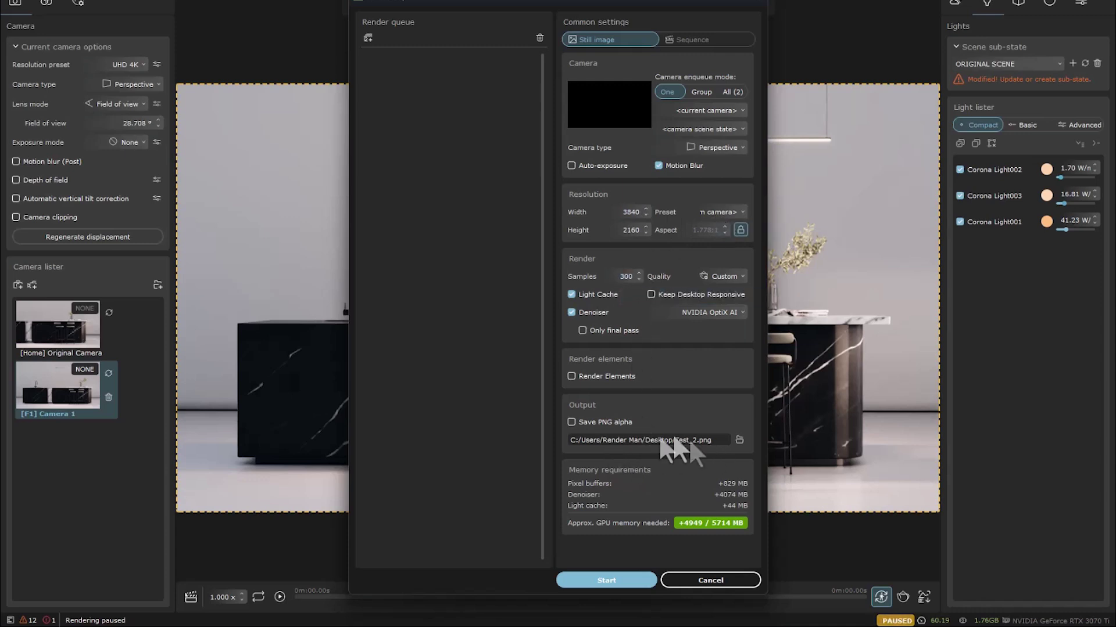
{"action": "left_click", "coordinate": [606, 581]}
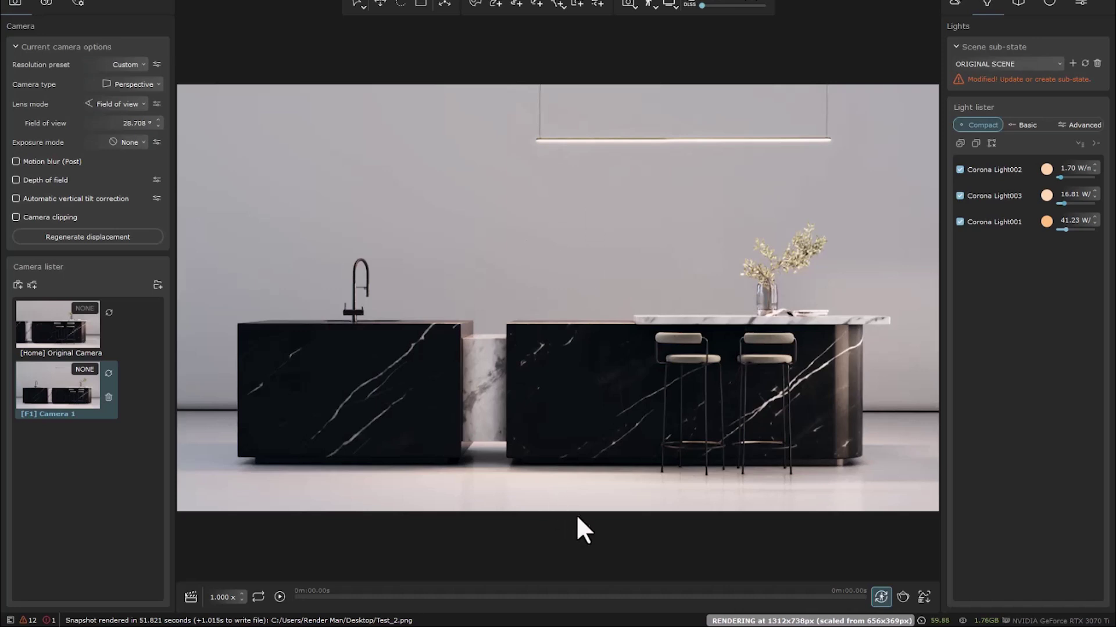
Locate Test_2.png on the Desktop in File Explorer and preview it.
{"action": "left_click", "coordinate": [637, 615]}
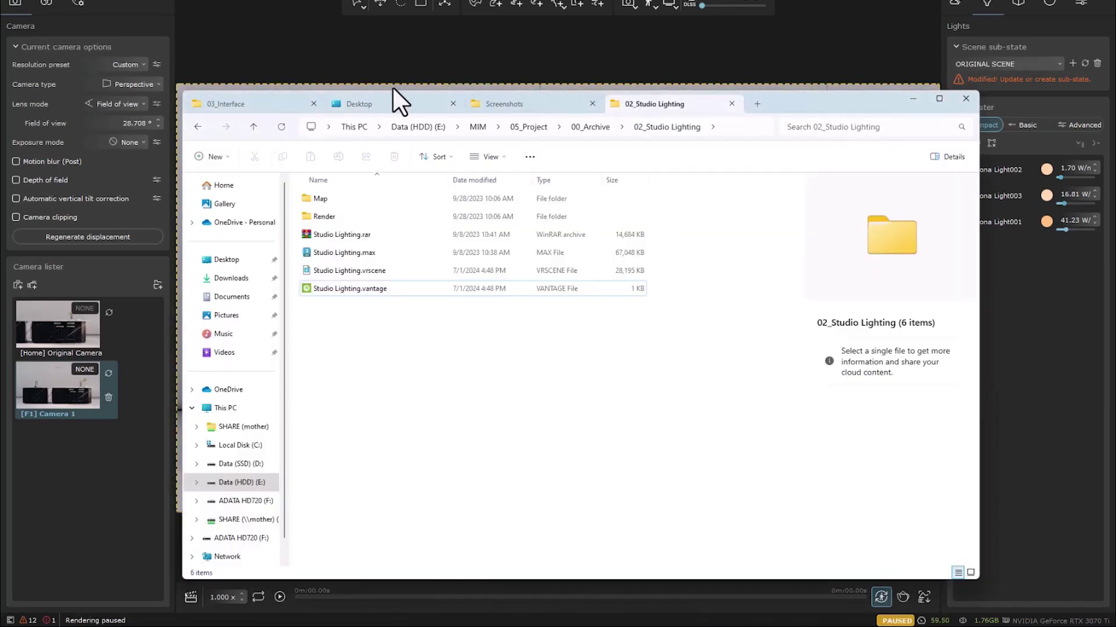
{"action": "left_click", "coordinate": [387, 105]}
{"action": "left_click", "coordinate": [645, 223]}
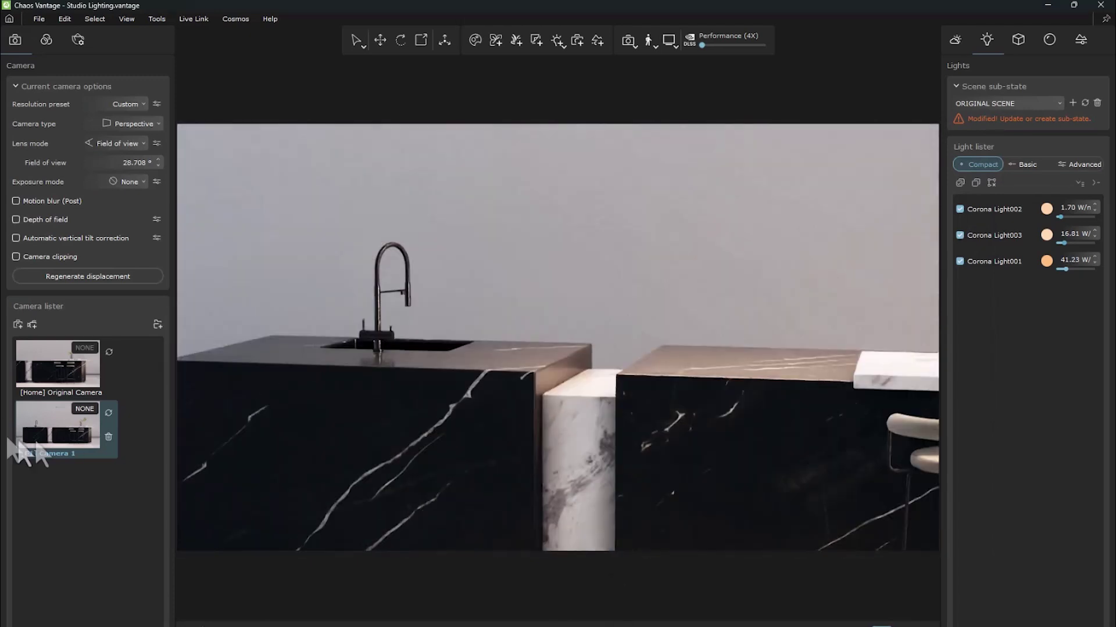
Add a 4-second Transition clip from the Original Camera to the timeline and play it.
{"action": "left_click", "coordinate": [62, 383]}
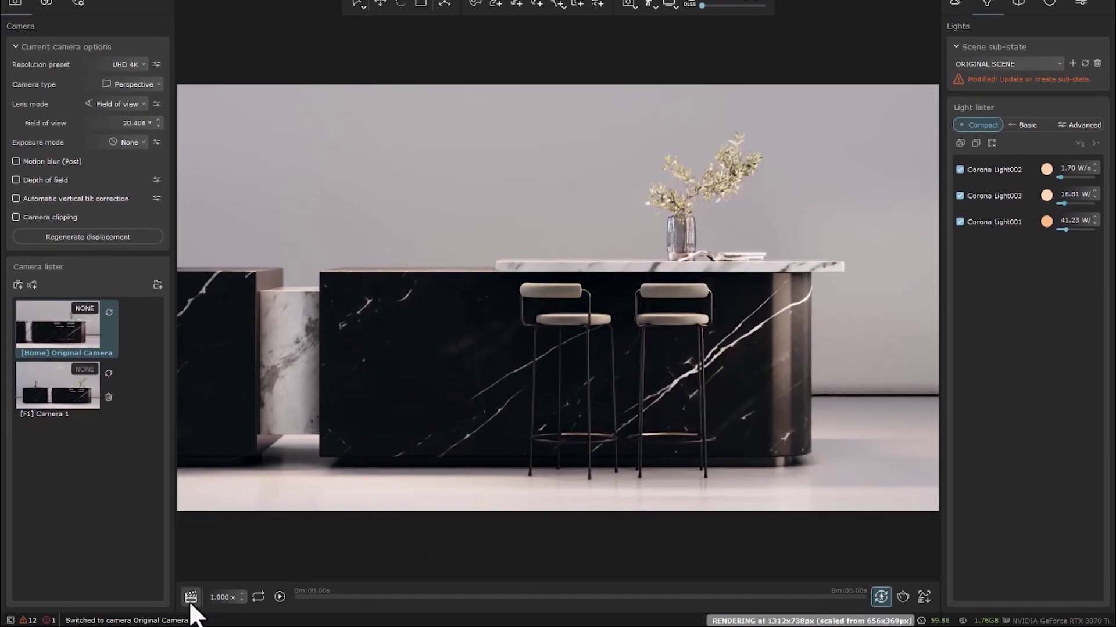
{"action": "left_click", "coordinate": [191, 609]}
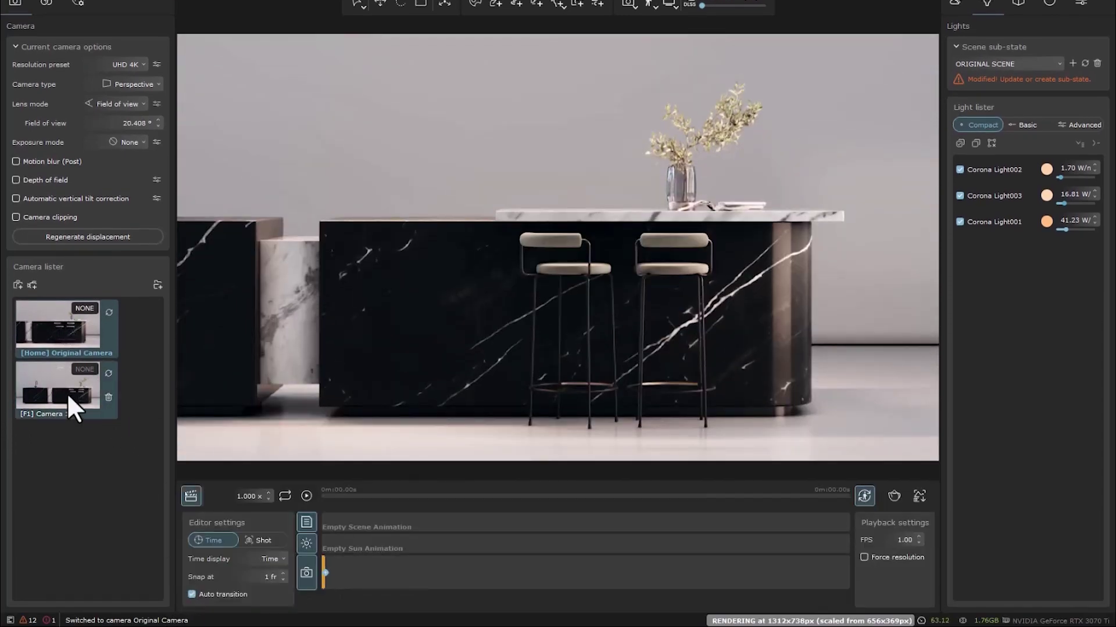
{"action": "left_click_drag", "start_coordinate": [67, 393], "coordinate": [436, 581]}
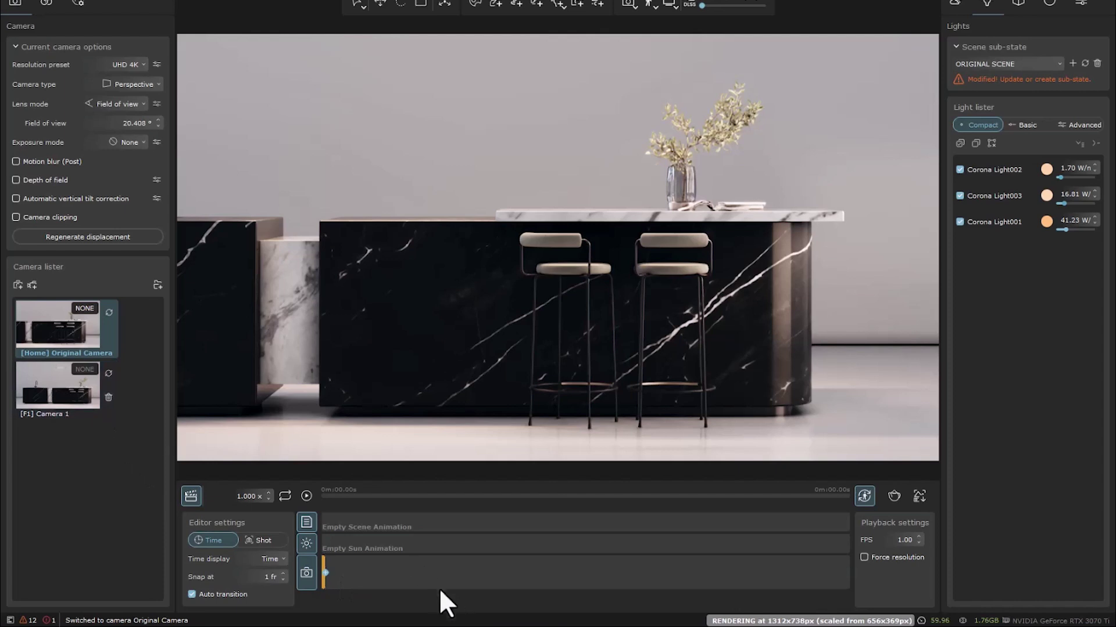
{"action": "left_click", "coordinate": [306, 495]}
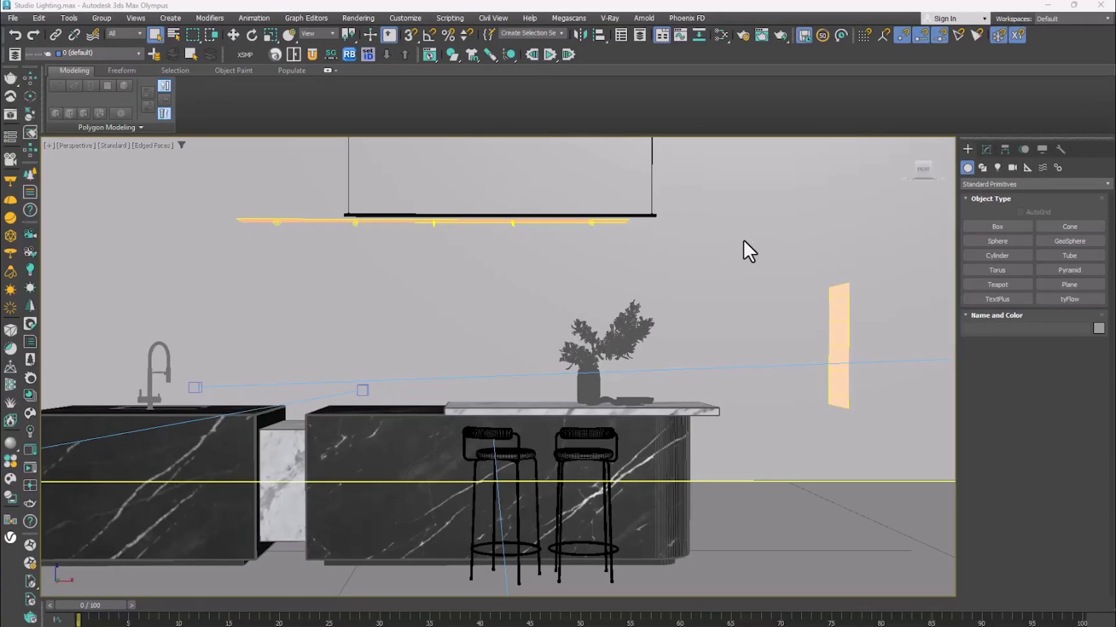
Generate Interactive LightMix layers from instanced lights via Render Setup's Scene tab.
{"action": "left_click", "coordinate": [741, 34]}
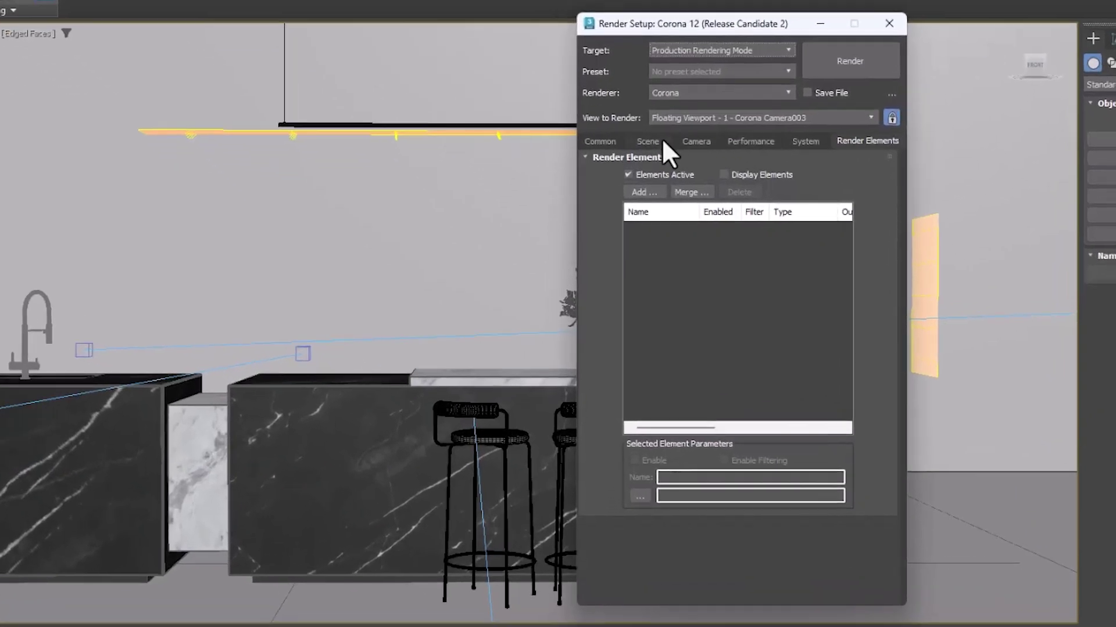
{"action": "left_click", "coordinate": [628, 226]}
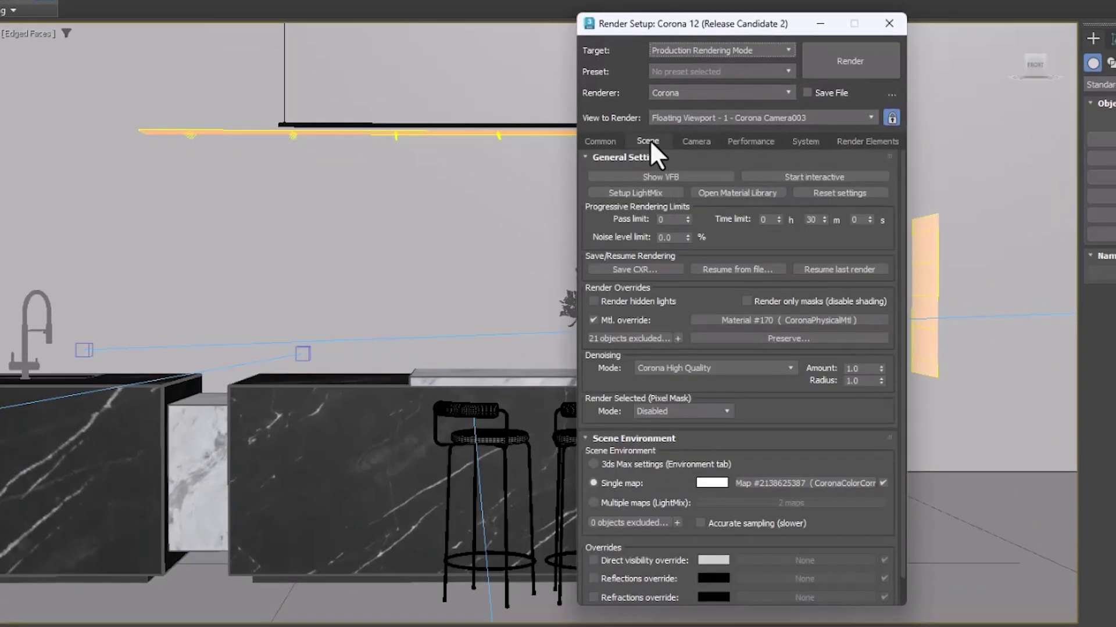
{"action": "left_click", "coordinate": [646, 193]}
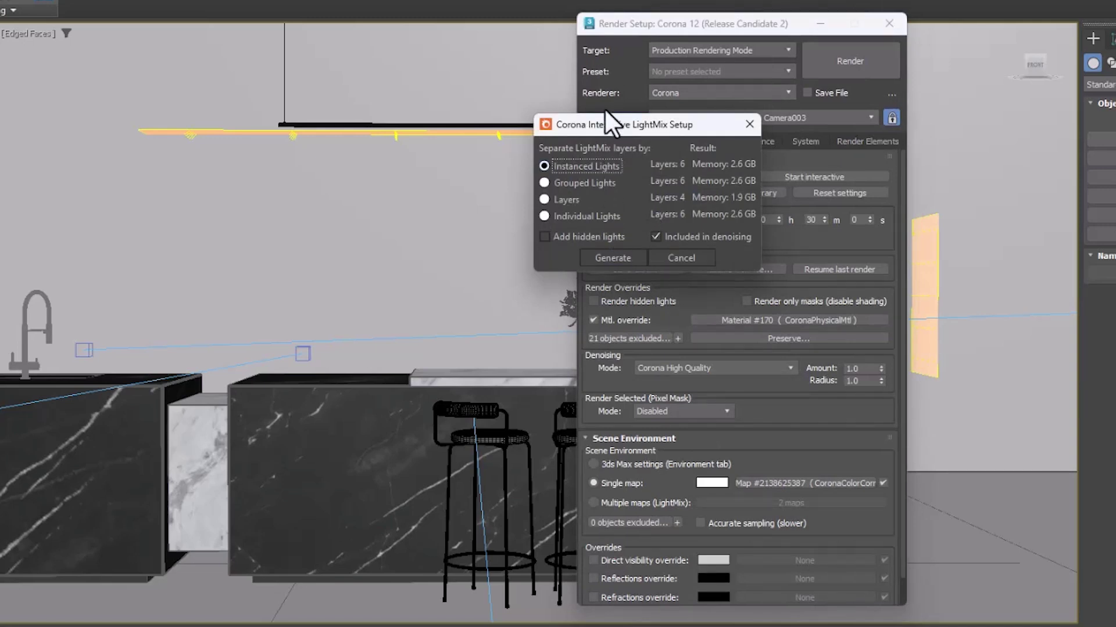
{"action": "left_click_drag", "start_coordinate": [607, 123], "coordinate": [336, 225]}
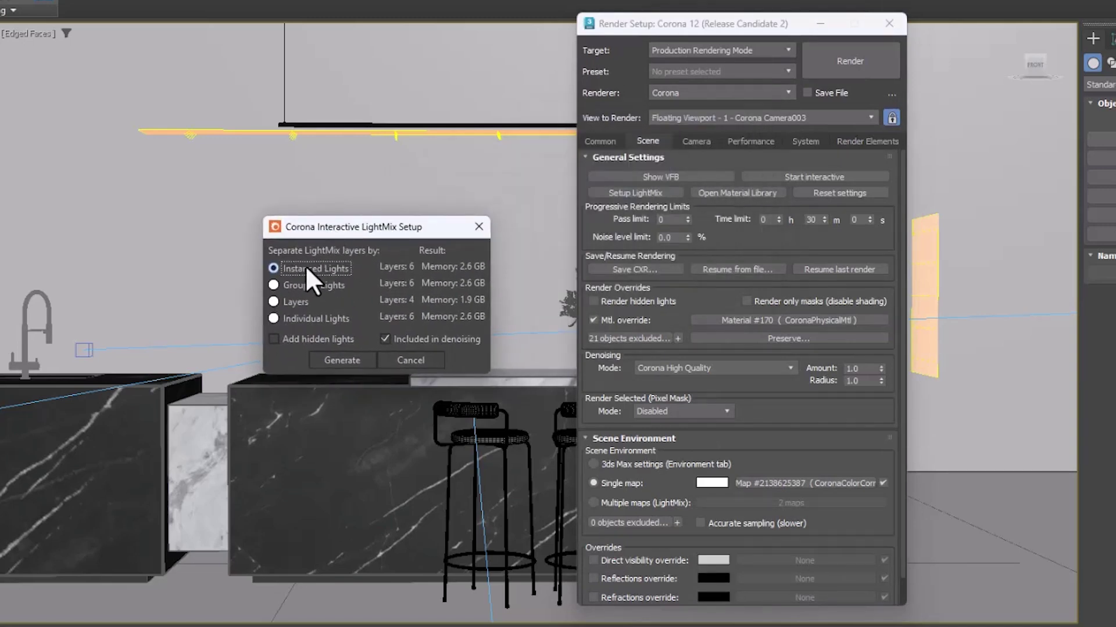
{"action": "left_click", "coordinate": [339, 362]}
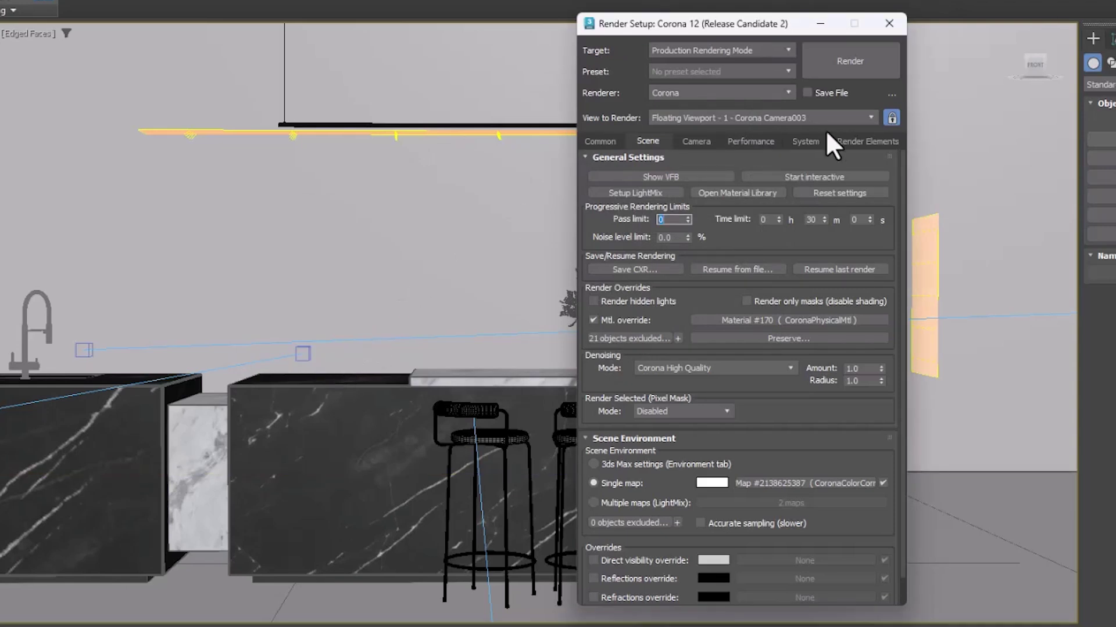
Review the generated LightMix elements in Render Elements, widening the Name column.
{"action": "left_click", "coordinate": [863, 141]}
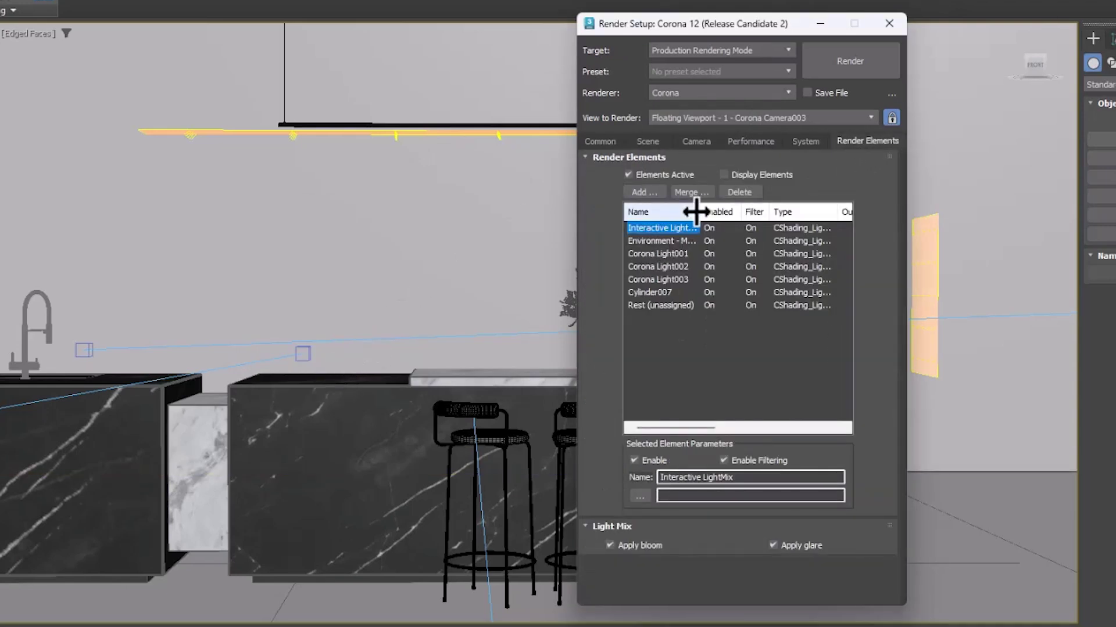
{"action": "left_click_drag", "start_coordinate": [700, 213], "coordinate": [743, 214]}
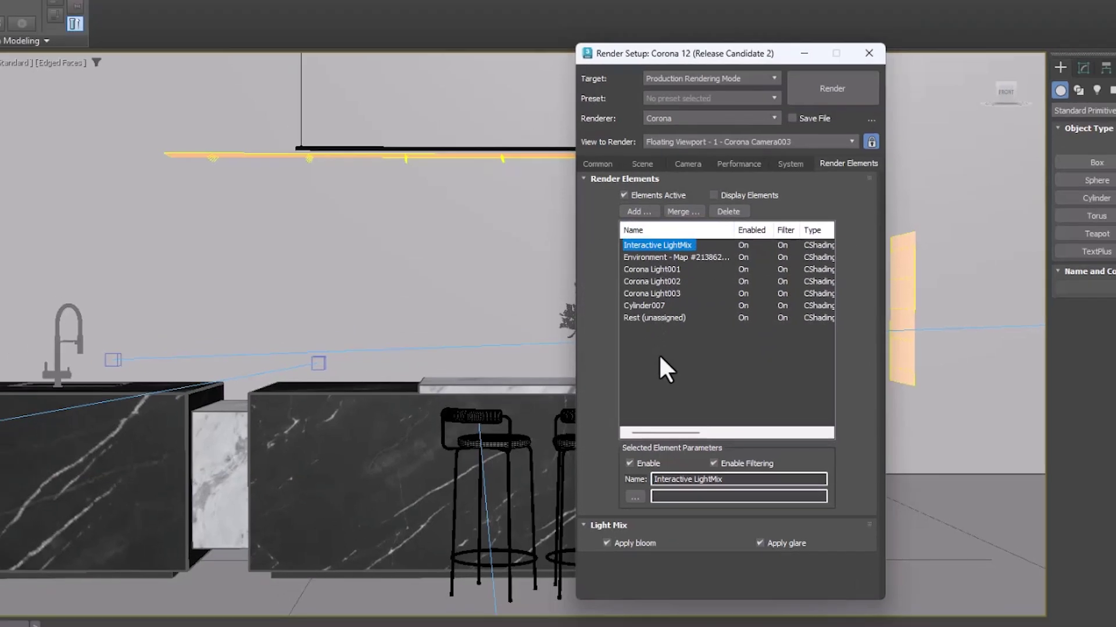
{"action": "left_click", "coordinate": [662, 349]}
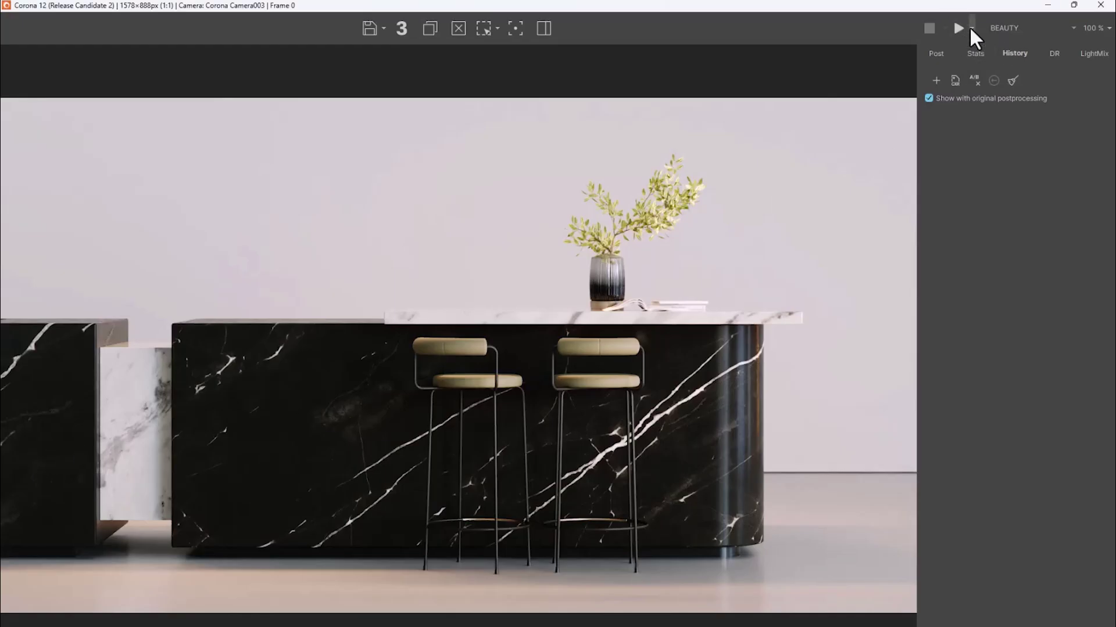
Run an interactive render, check the six LightMix layers at 1.0, then stop and minimize the VFB.
{"action": "left_click", "coordinate": [971, 28]}
{"action": "left_click", "coordinate": [968, 60]}
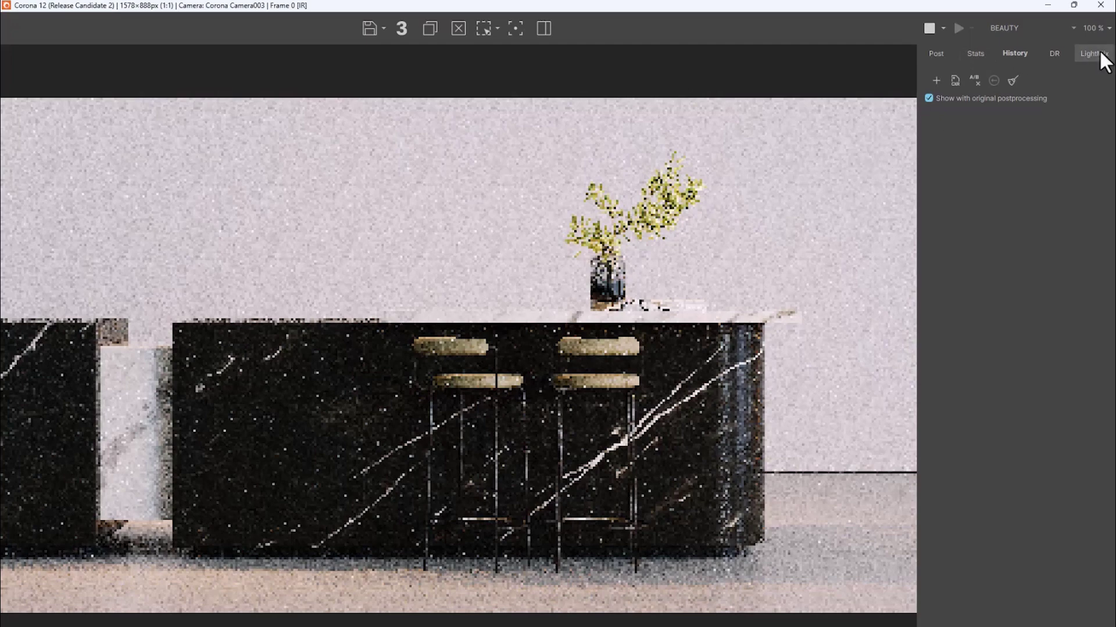
{"action": "left_click", "coordinate": [1098, 54]}
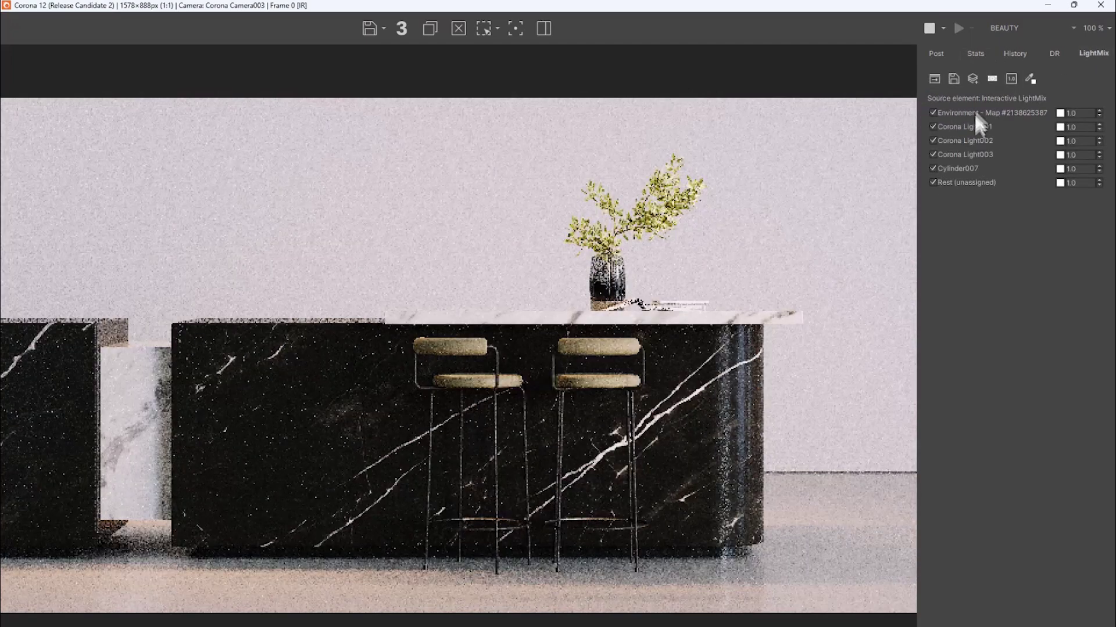
{"action": "left_click", "coordinate": [929, 29]}
{"action": "left_click", "coordinate": [1048, 4]}
Select the Interactive LightMix element in Render Elements and replace its name with State_01.
{"action": "left_click", "coordinate": [650, 293]}
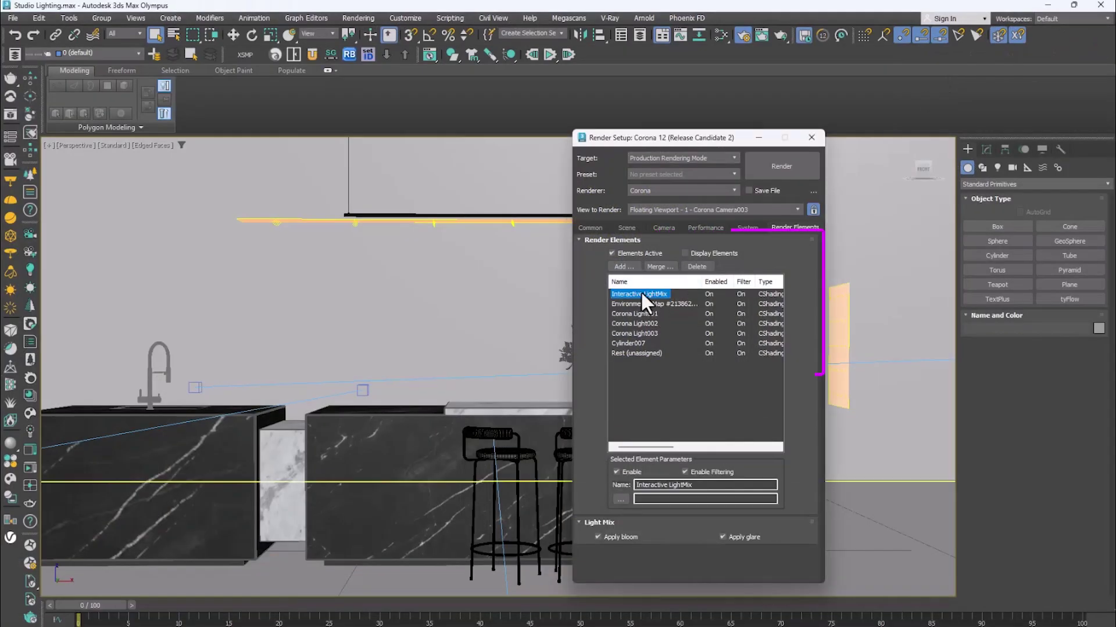
{"action": "left_click", "coordinate": [642, 294]}
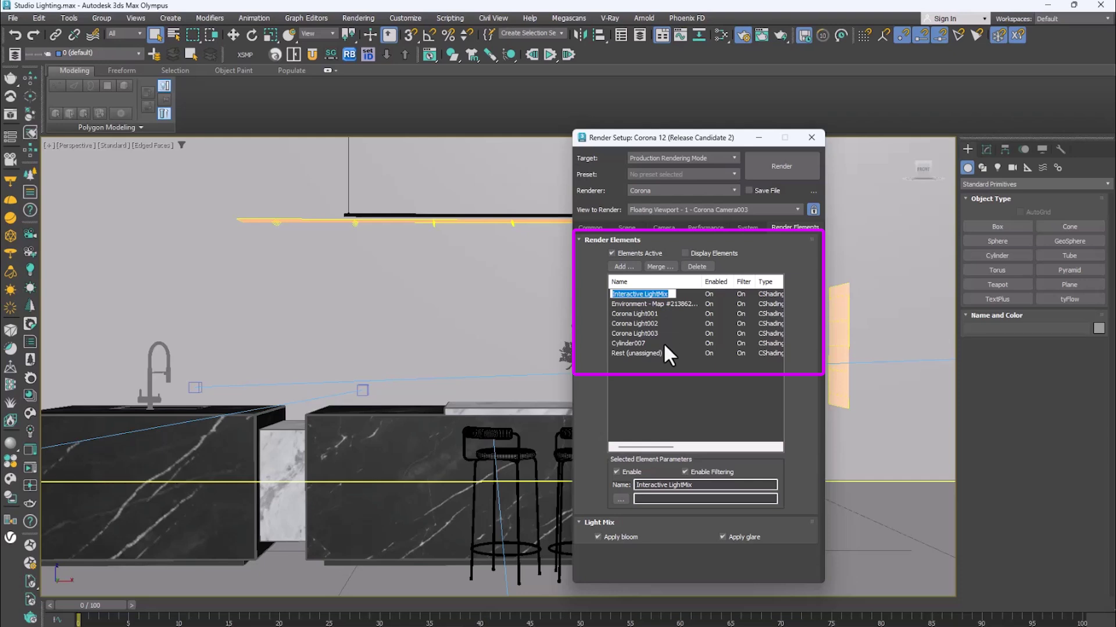
{"action": "left_click_drag", "start_coordinate": [688, 485], "coordinate": [629, 484]}
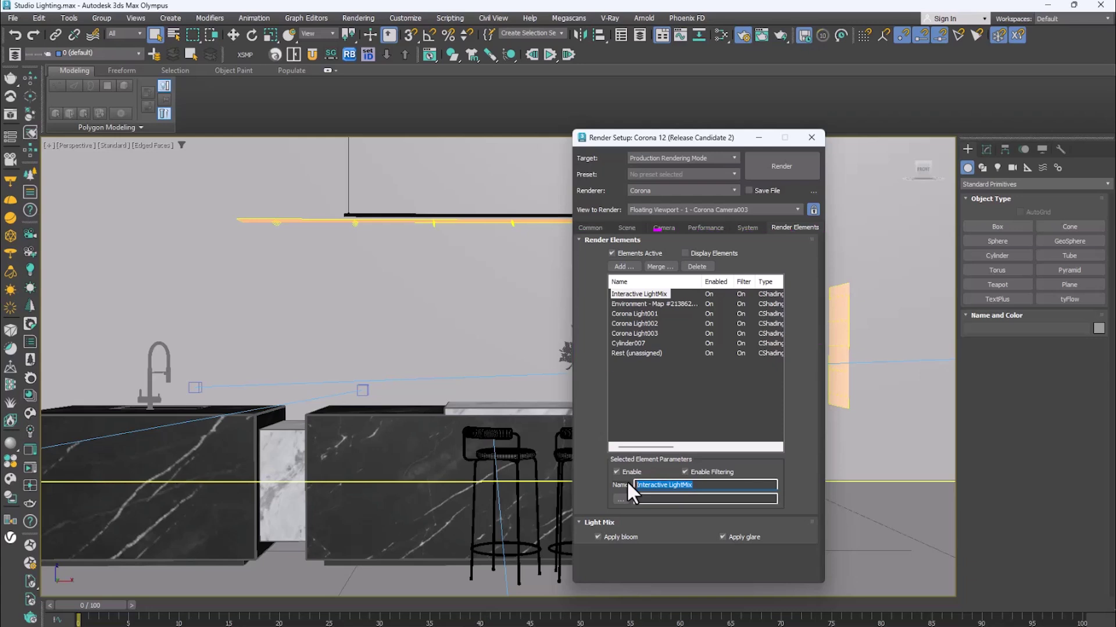
{"action": "type", "text": "State_01"}
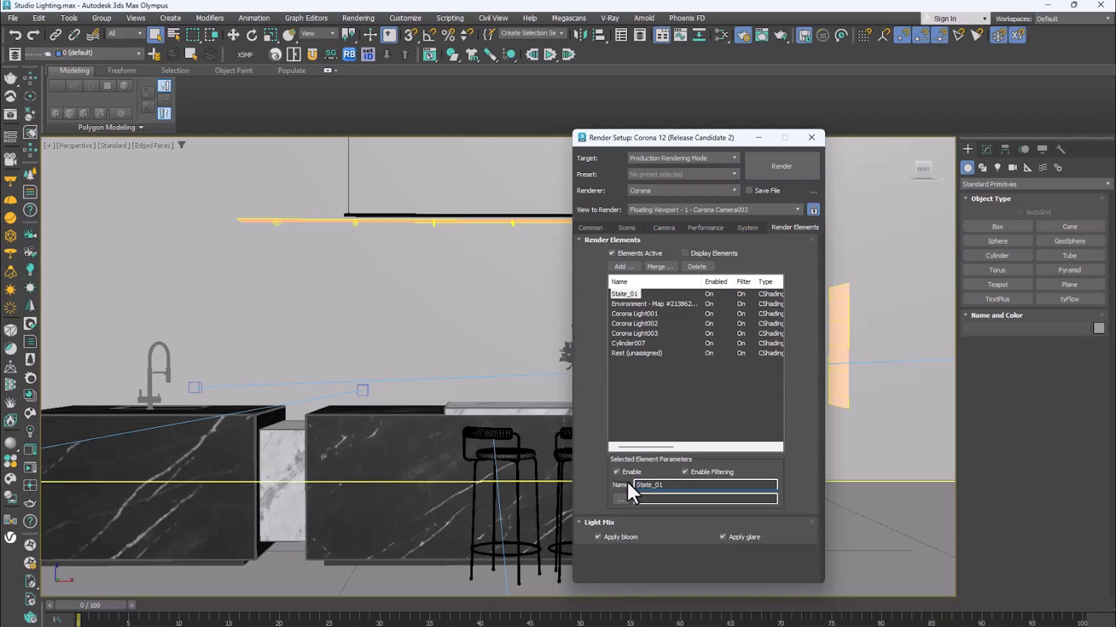
Restart the interactive render, confirm State_01 in the element dropdown, then return to BEAUTY.
{"action": "left_click", "coordinate": [782, 166]}
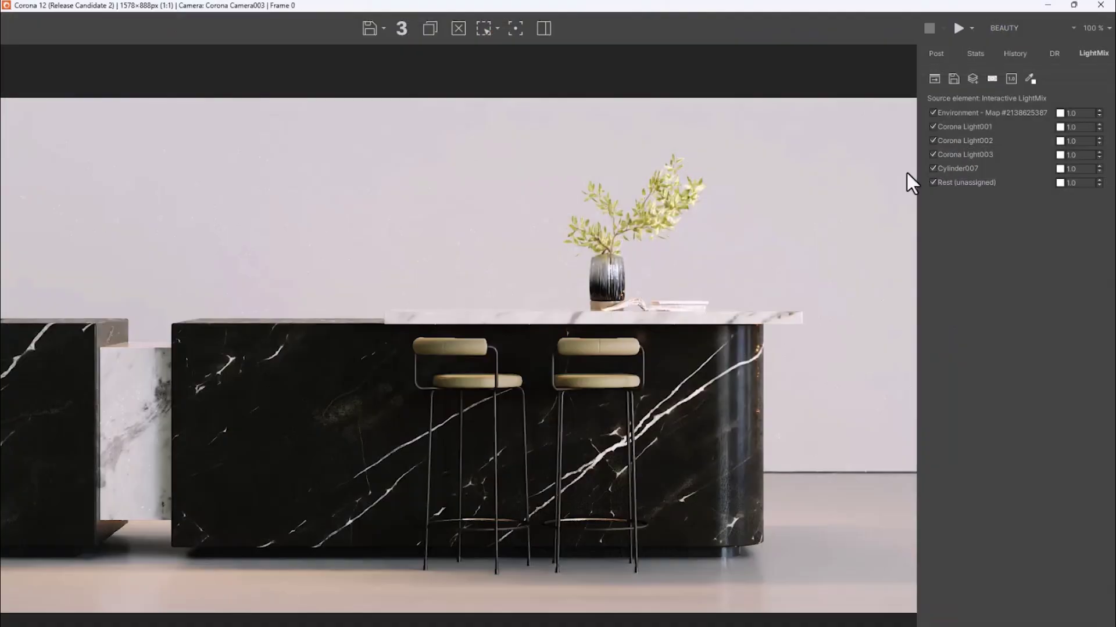
{"action": "left_click", "coordinate": [969, 26]}
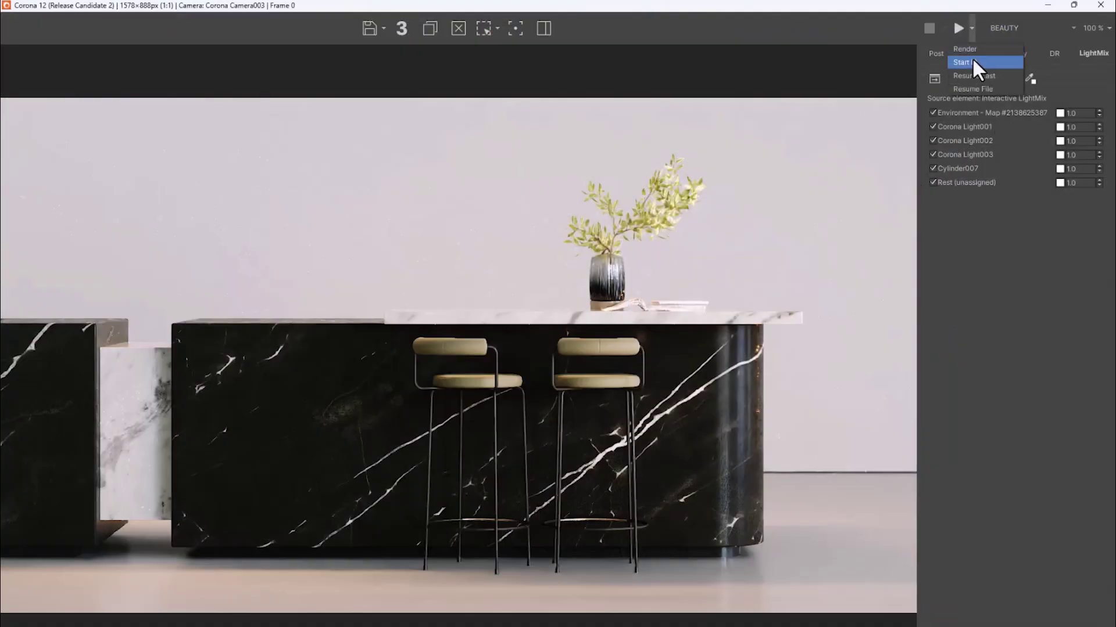
{"action": "left_click", "coordinate": [972, 59]}
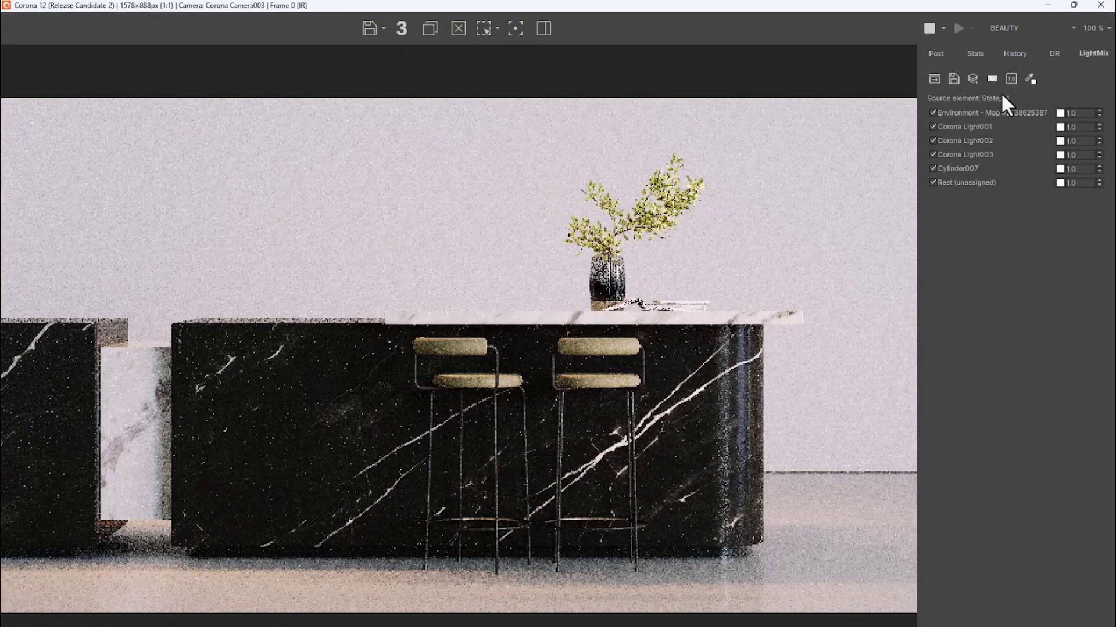
{"action": "left_click", "coordinate": [1006, 28]}
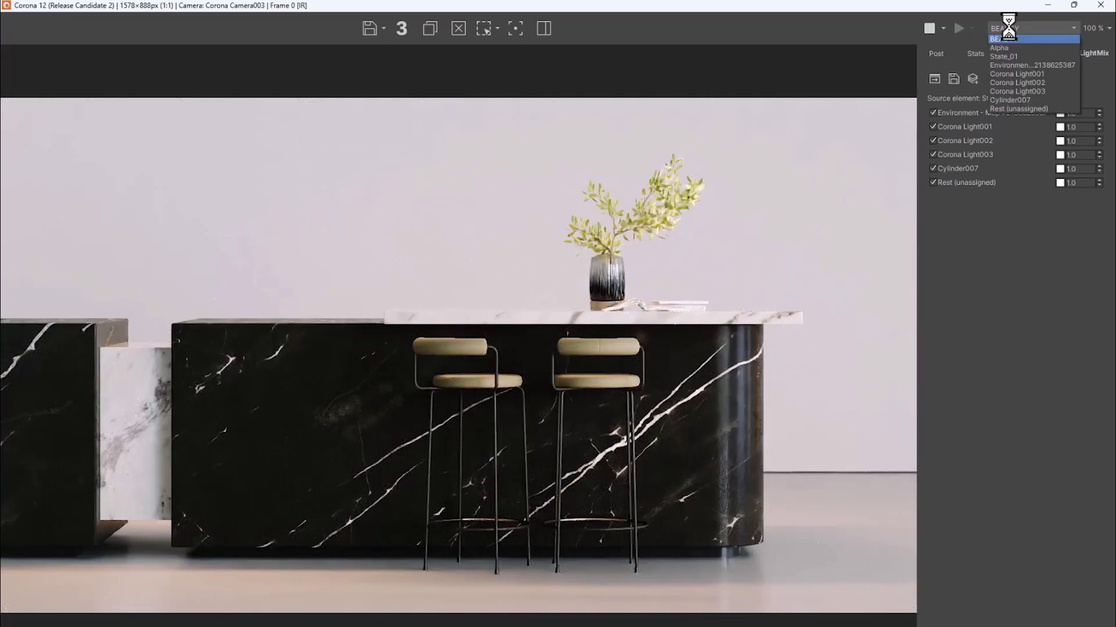
{"action": "left_click", "coordinate": [1002, 57]}
{"action": "left_click", "coordinate": [1012, 27]}
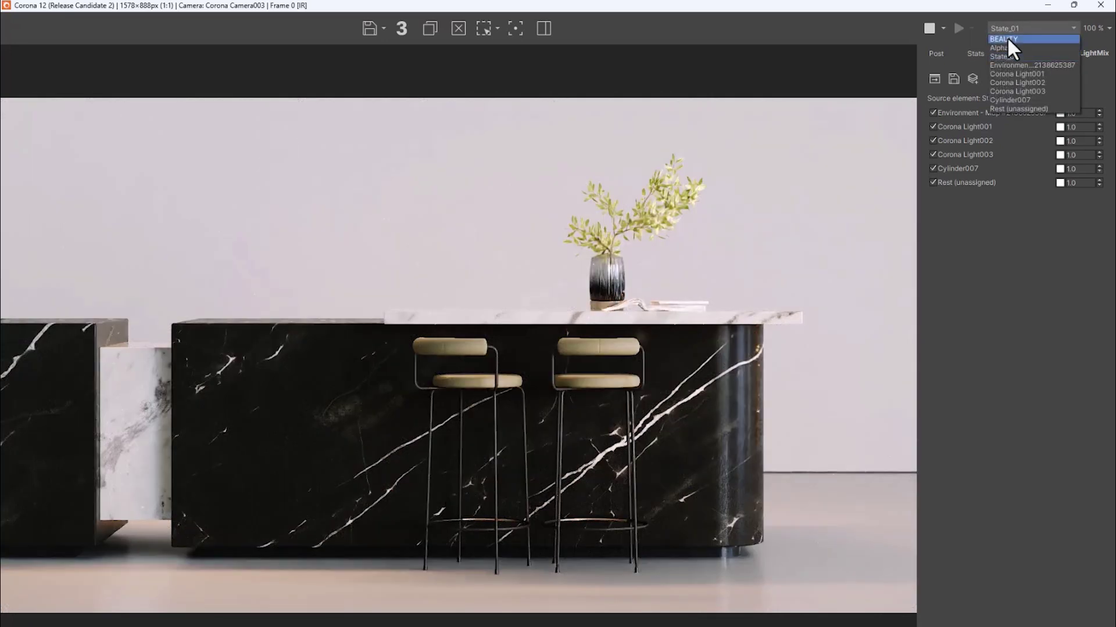
{"action": "left_click", "coordinate": [1044, 5]}
Add a CShading_LightMix render element and name it State_02.
{"action": "left_click", "coordinate": [619, 266]}
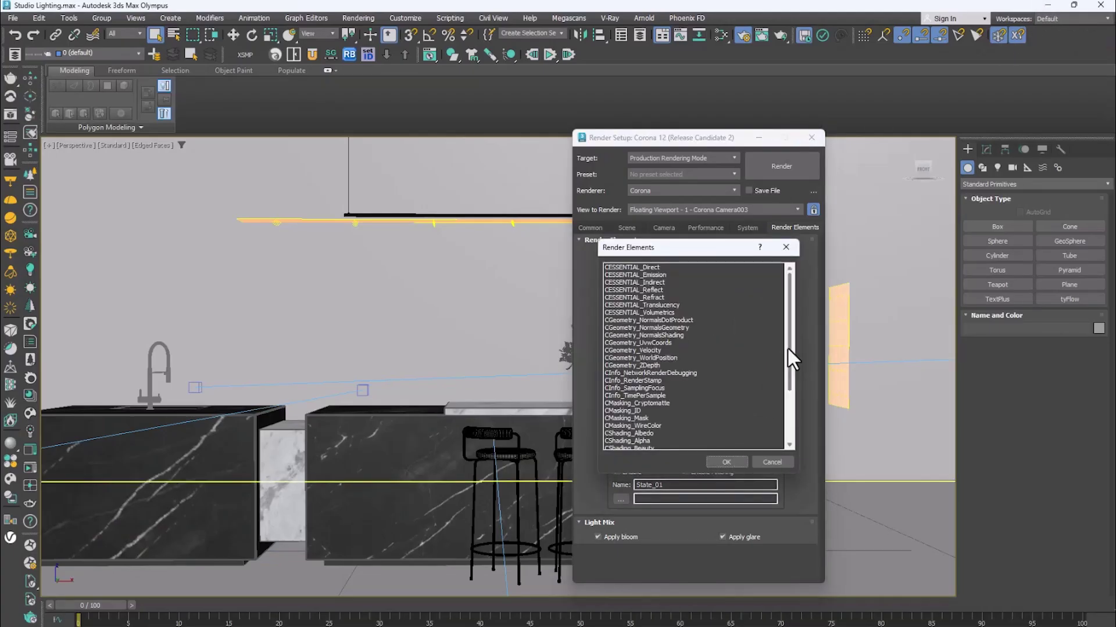
{"action": "left_click_drag", "start_coordinate": [788, 348], "coordinate": [787, 399]}
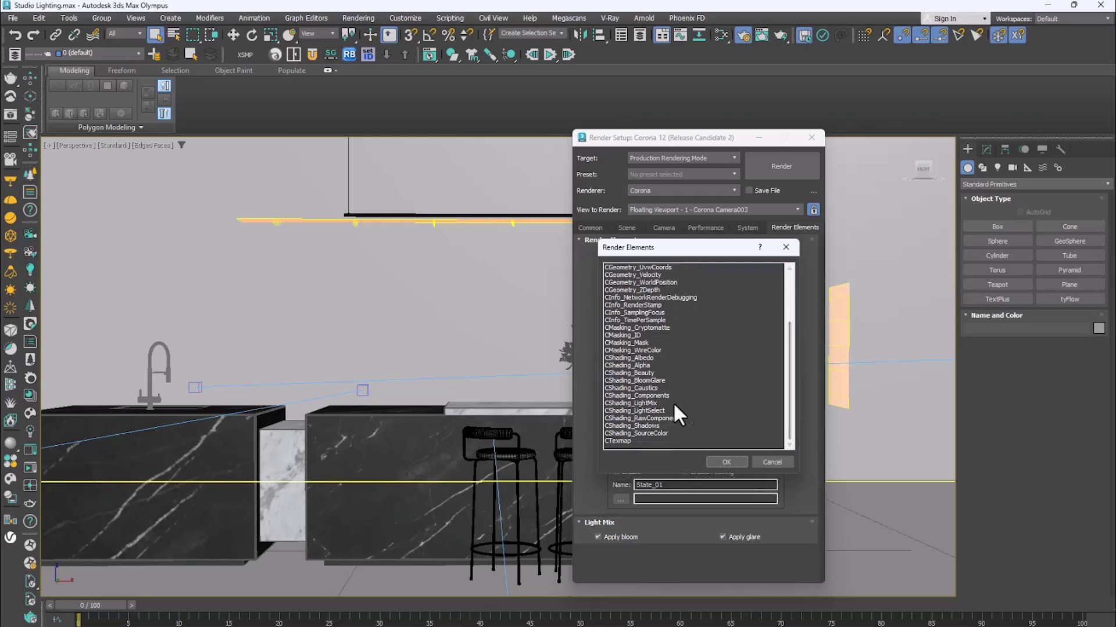
{"action": "left_click", "coordinate": [652, 403]}
{"action": "left_click", "coordinate": [722, 463]}
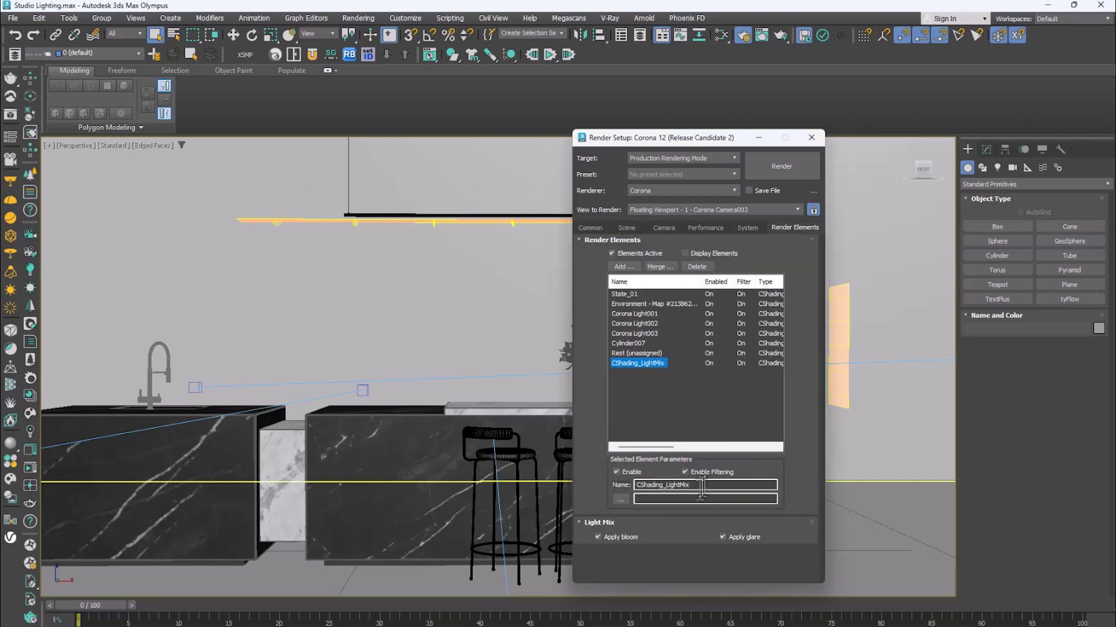
{"action": "double_click", "coordinate": [704, 485]}
{"action": "type", "text": "State_02"}
Add another LightMix render element named State_03.
{"action": "left_click", "coordinate": [623, 266]}
{"action": "double_click", "coordinate": [641, 409]}
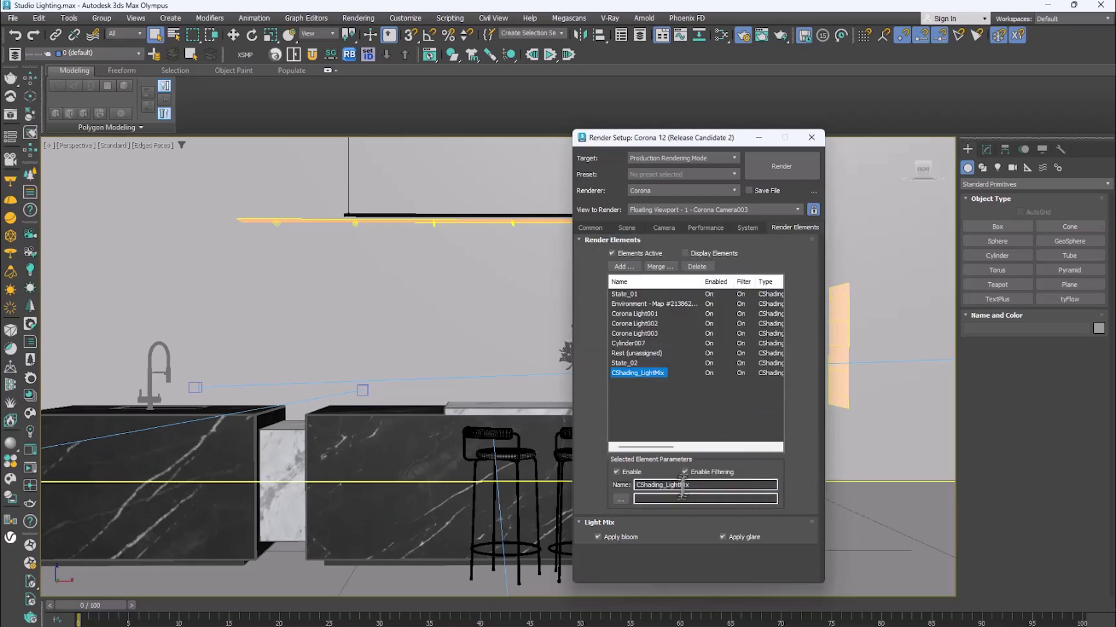
{"action": "type", "text": "State_03"}
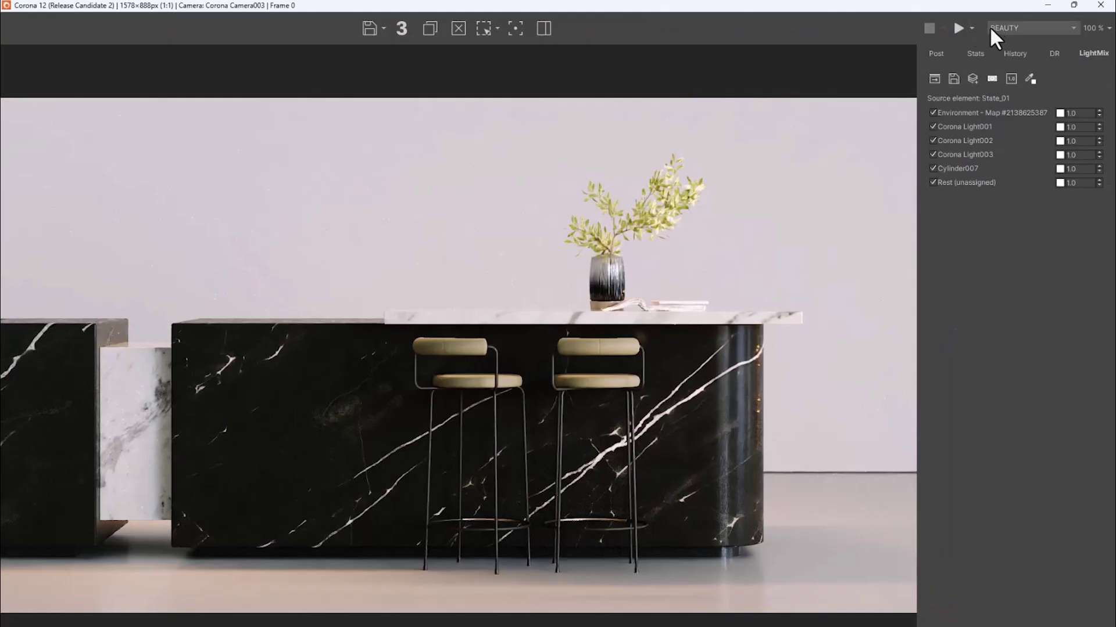
Start interactive rendering and display the State_01 lighting state.
{"action": "left_click", "coordinate": [971, 28]}
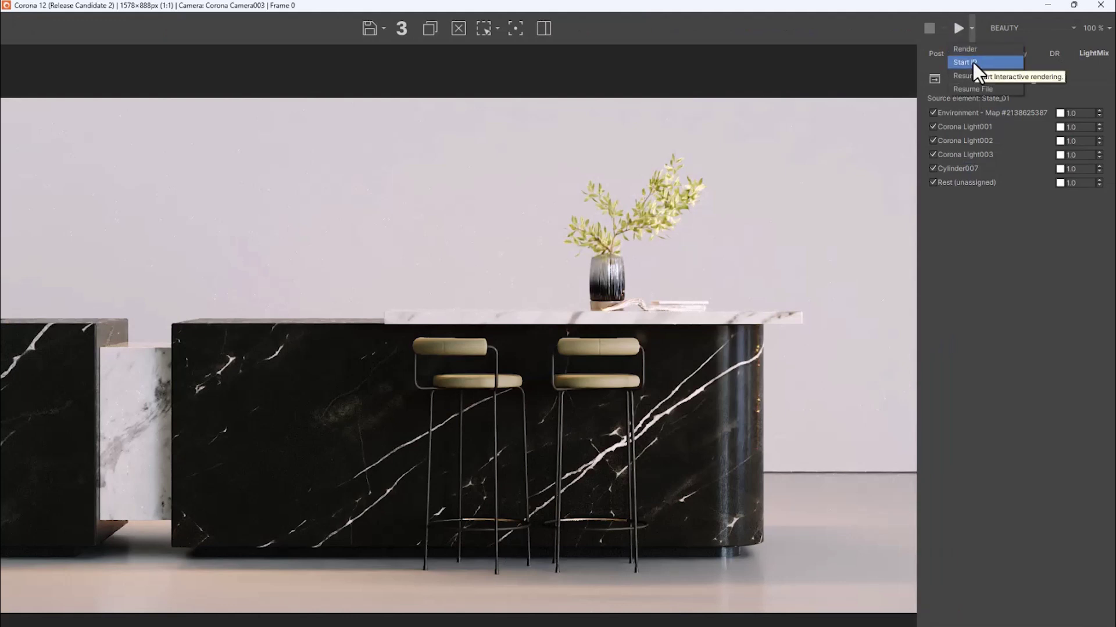
{"action": "left_click", "coordinate": [973, 61]}
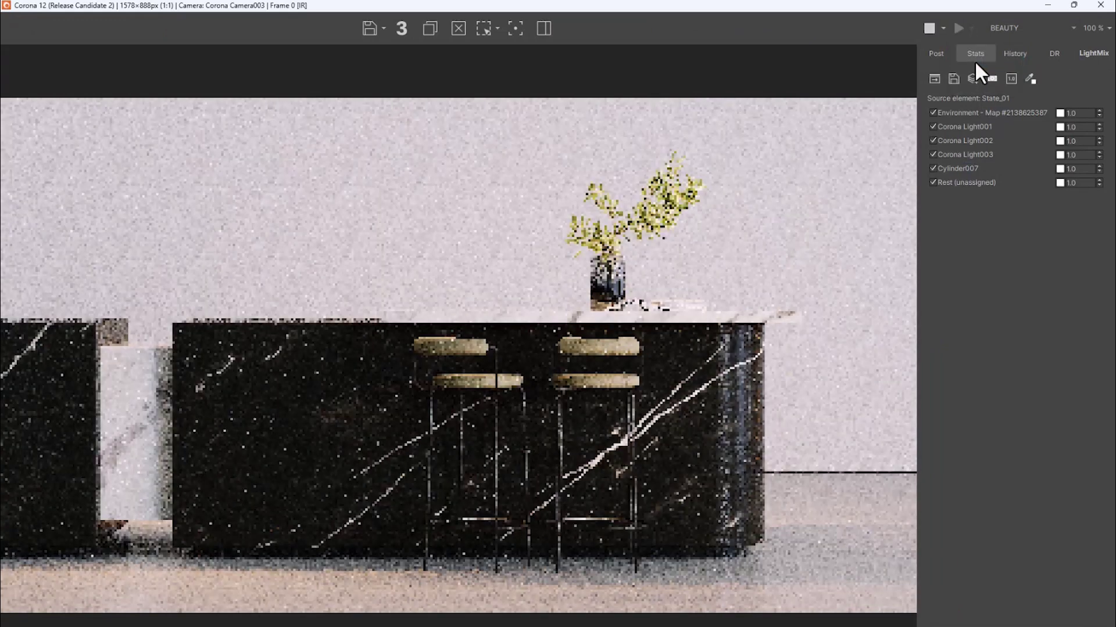
{"action": "left_click", "coordinate": [1021, 28]}
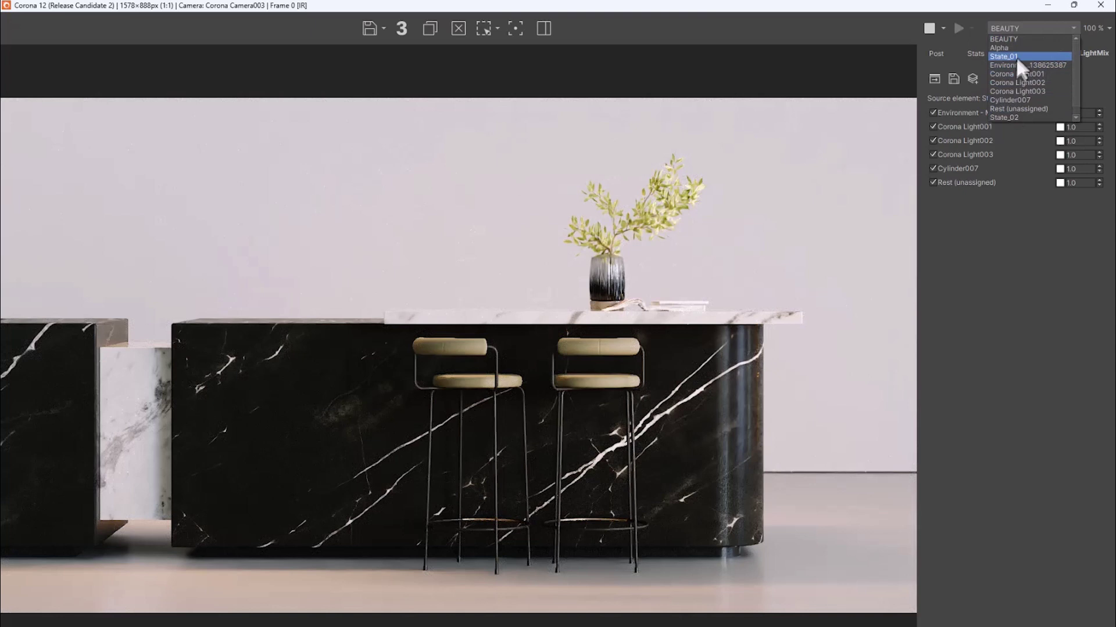
{"action": "left_click", "coordinate": [1006, 56]}
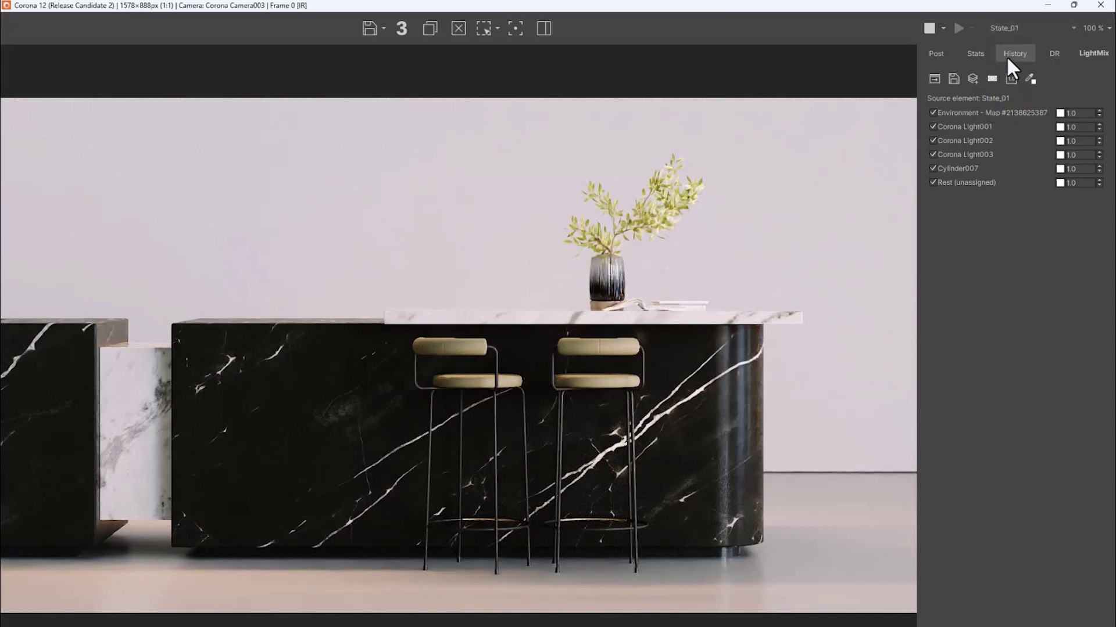
{"action": "left_click", "coordinate": [1077, 111]}
{"action": "type", "text": "0.5"}
Set the State_01 environment to 0.50 with a cooler bluish colour.
{"action": "key", "text": "Return"}
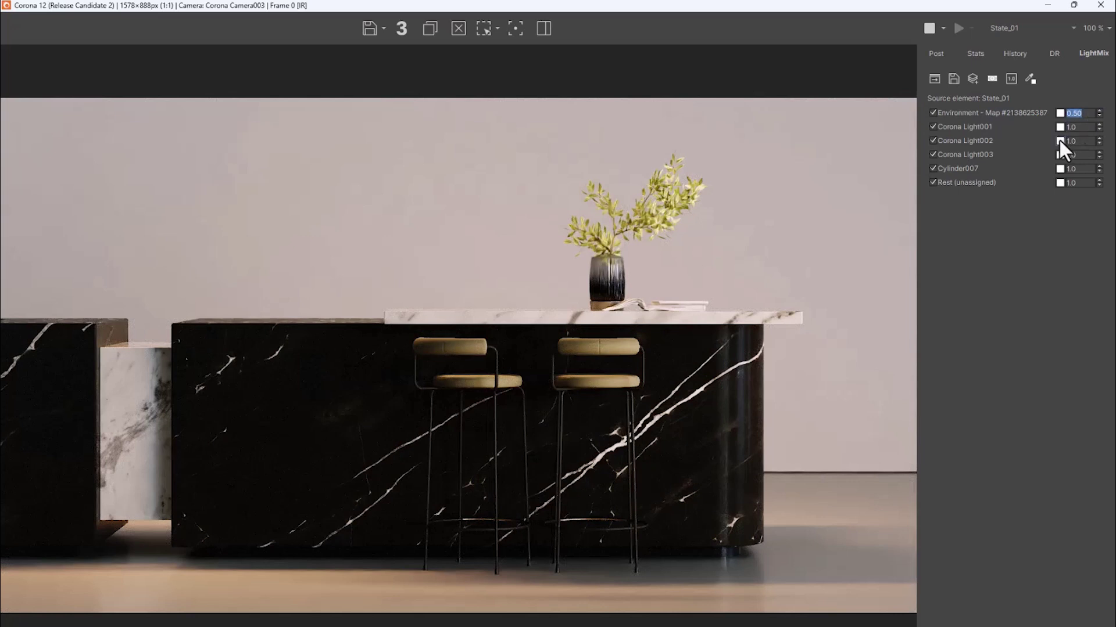
{"action": "left_click", "coordinate": [1059, 113]}
{"action": "left_click", "coordinate": [701, 421]}
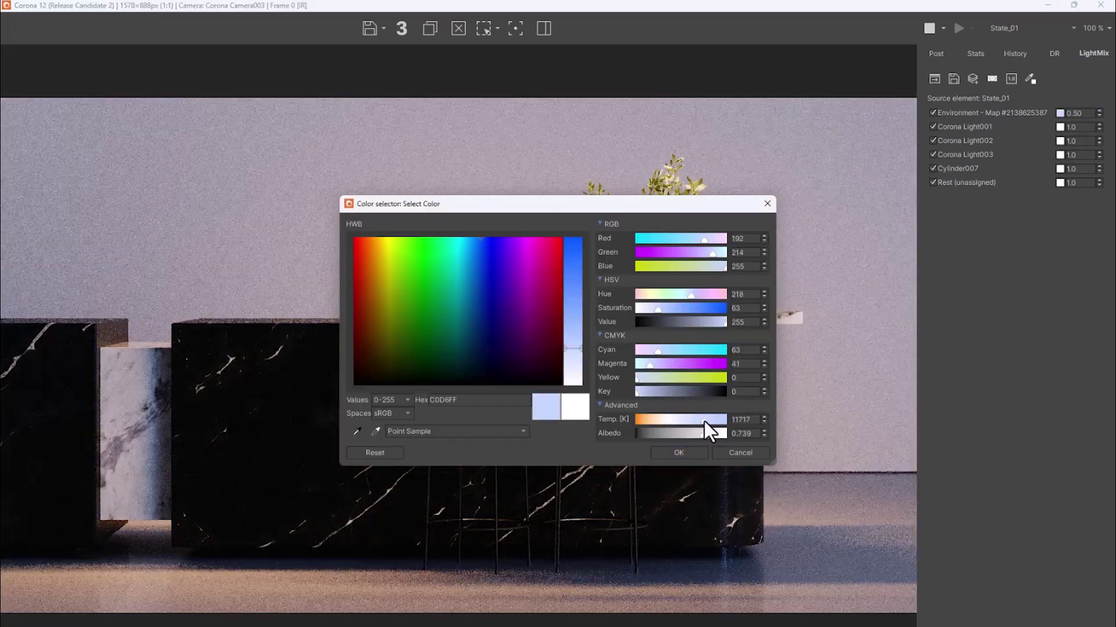
{"action": "key", "text": "Return"}
{"action": "left_click", "coordinate": [1022, 28]}
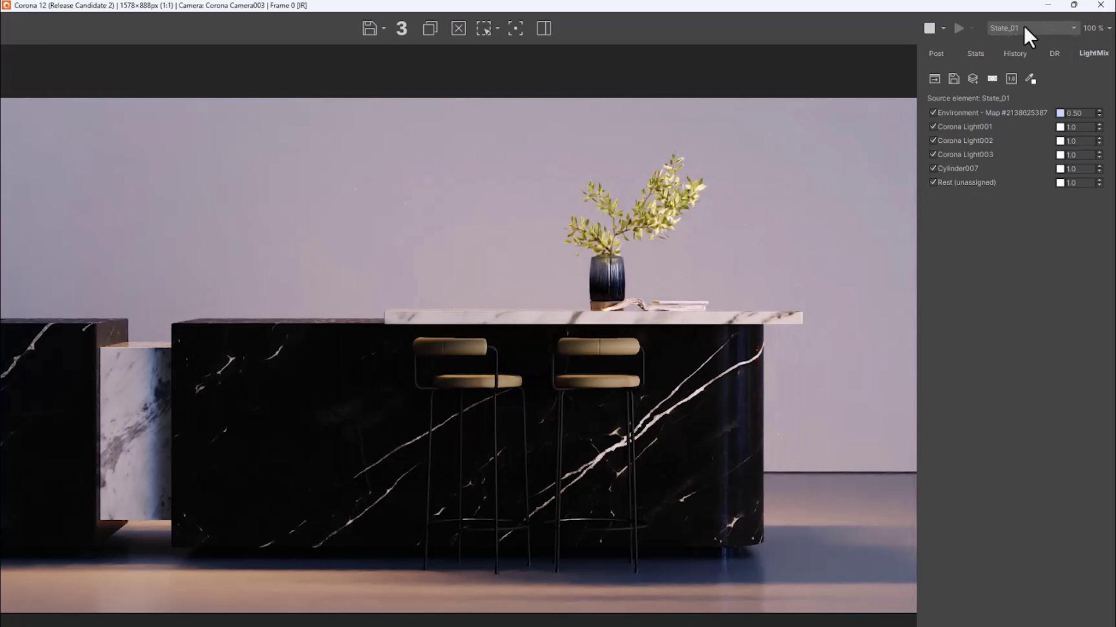
In State_02, turn off Corona Light002, set environment 0.50 warm orange, and tint Light003 cyan.
{"action": "left_click", "coordinate": [1013, 110]}
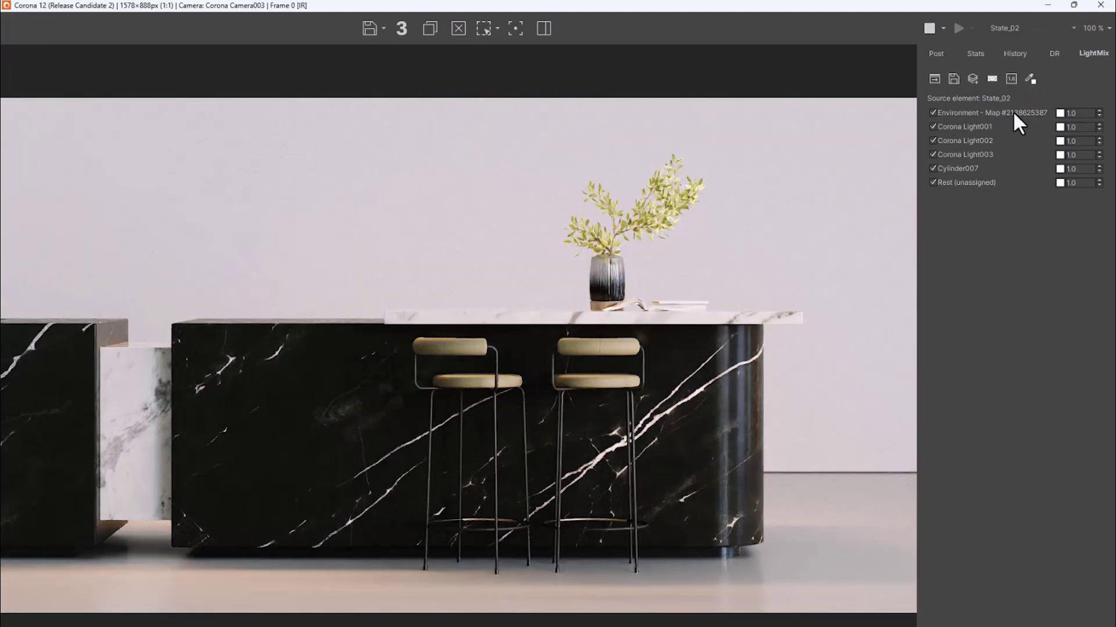
{"action": "left_click", "coordinate": [933, 113]}
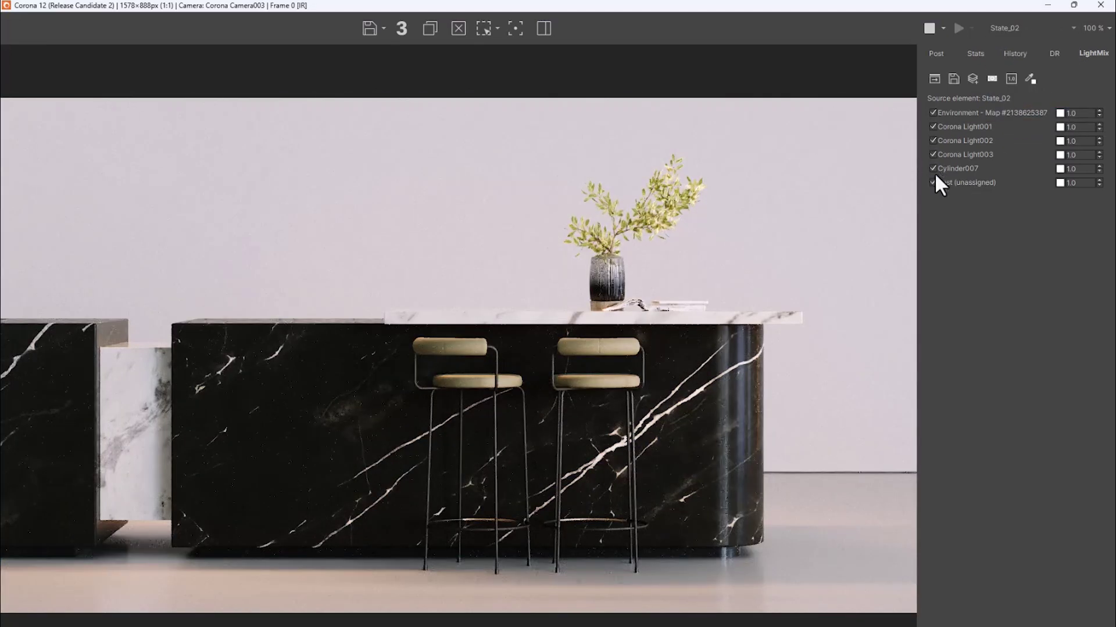
{"action": "left_click", "coordinate": [933, 141]}
{"action": "mouse_move", "coordinate": [1099, 112]}
{"action": "left_mouse_down"}
{"action": "mouse_move", "coordinate": [1097, 133]}
{"action": "mouse_move", "coordinate": [1098, 116]}
{"action": "left_mouse_up"}
{"action": "left_click", "coordinate": [1059, 113]}
{"action": "left_click", "coordinate": [653, 420]}
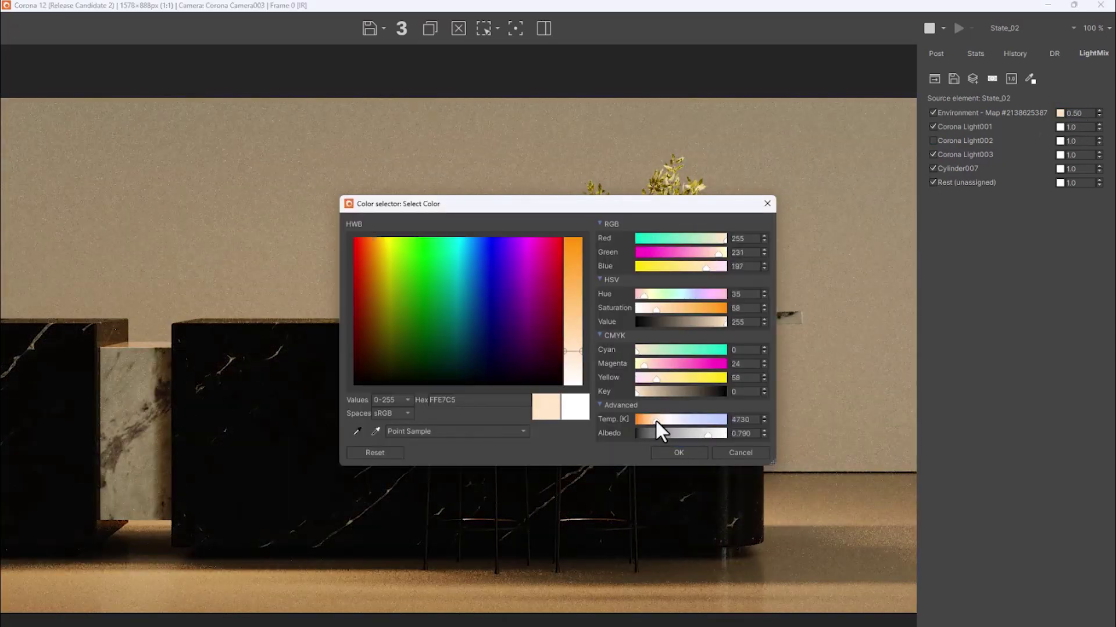
{"action": "left_click", "coordinate": [674, 453]}
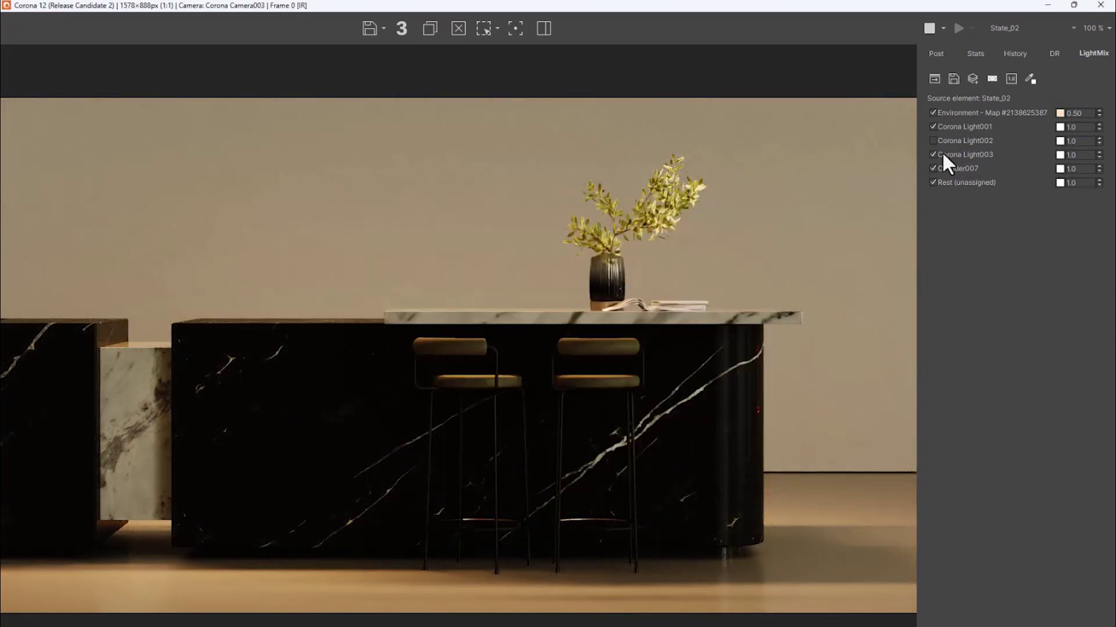
{"action": "left_click", "coordinate": [1060, 155]}
{"action": "left_click_drag", "start_coordinate": [689, 352], "coordinate": [670, 351]}
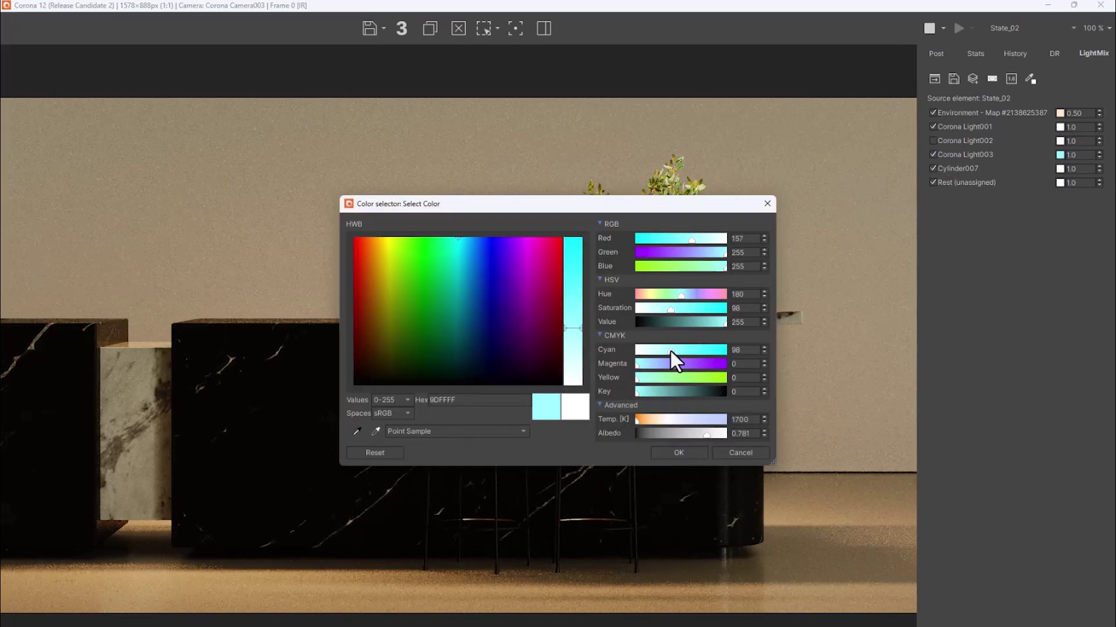
Confirm Light003's cyan, then in State_03 recolour the environment and adjust its intensity.
{"action": "left_click", "coordinate": [677, 448]}
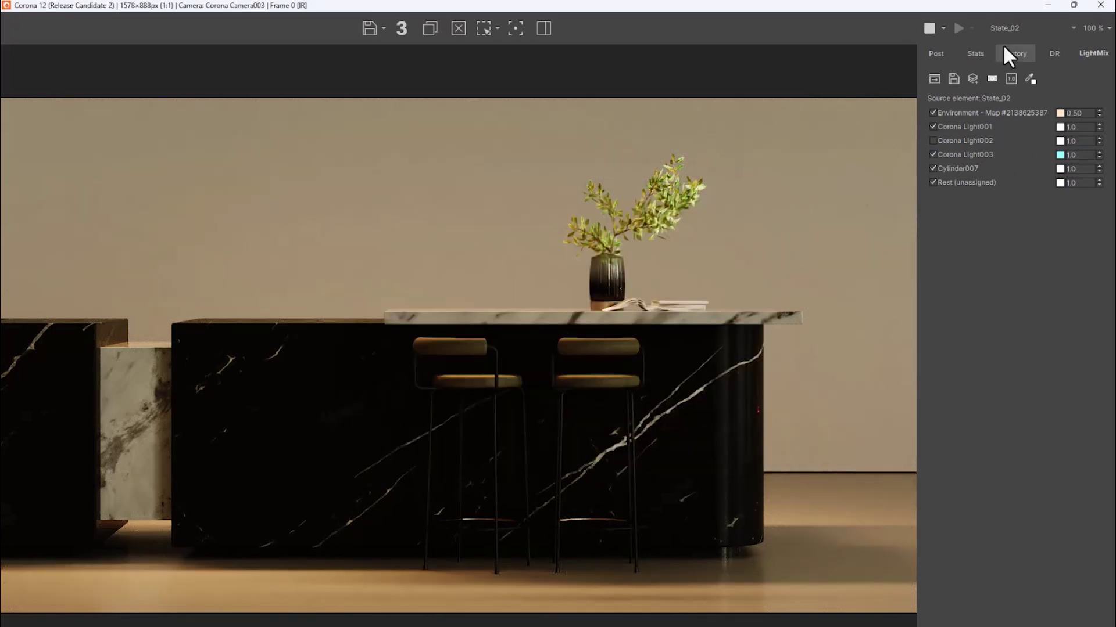
{"action": "left_click", "coordinate": [1073, 28]}
{"action": "left_click", "coordinate": [1017, 99]}
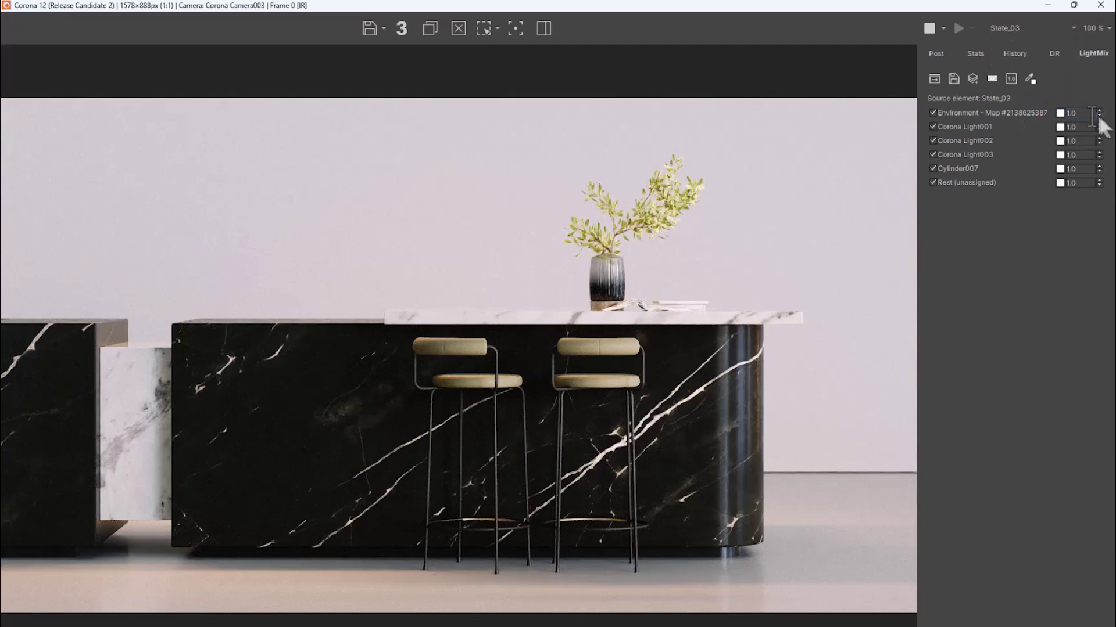
{"action": "left_click", "coordinate": [1060, 113]}
{"action": "left_click_drag", "start_coordinate": [721, 308], "coordinate": [671, 311]}
{"action": "left_click", "coordinate": [691, 450]}
{"action": "left_click_drag", "start_coordinate": [1099, 112], "coordinate": [1099, 123]}
Turn off Corona Light002, Light003 and Cylinder007, and settle the environment on green-beige.
{"action": "left_click", "coordinate": [932, 140]}
{"action": "left_click", "coordinate": [933, 154]}
{"action": "left_click", "coordinate": [932, 168]}
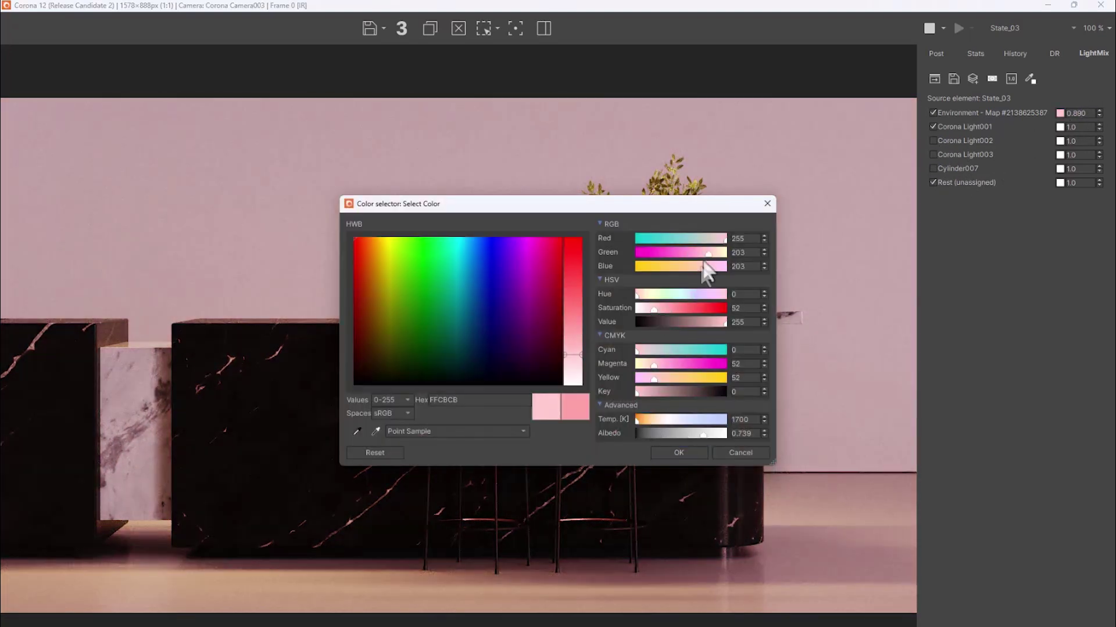
{"action": "left_click", "coordinate": [709, 252]}
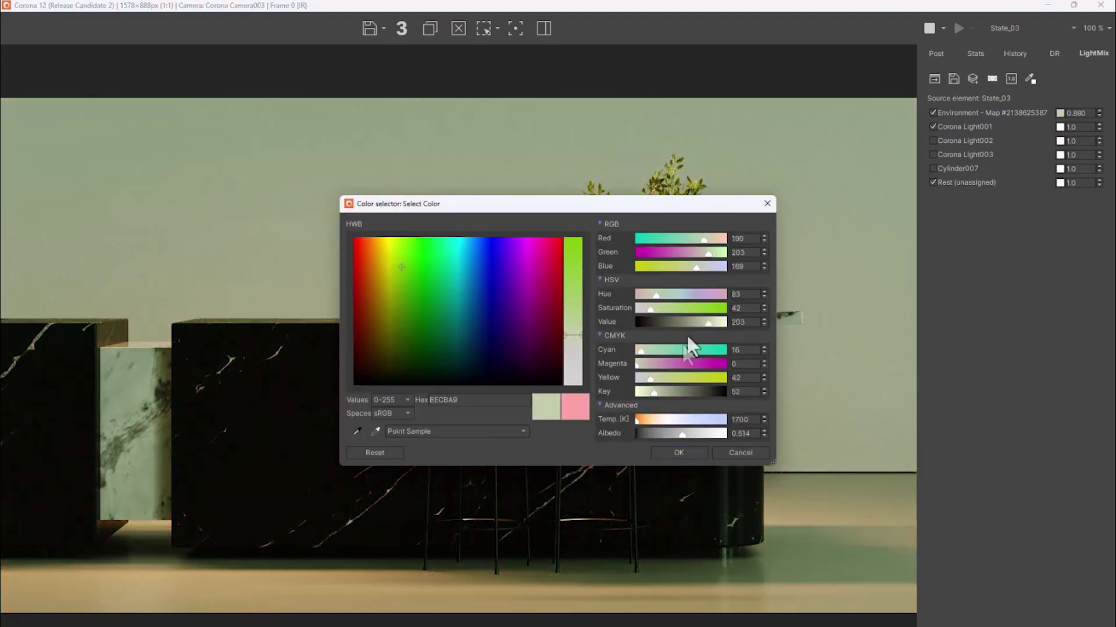
{"action": "left_click", "coordinate": [680, 451]}
Switch to State_02 and then State_01 to compare the LightMix looks.
{"action": "left_click", "coordinate": [1016, 24]}
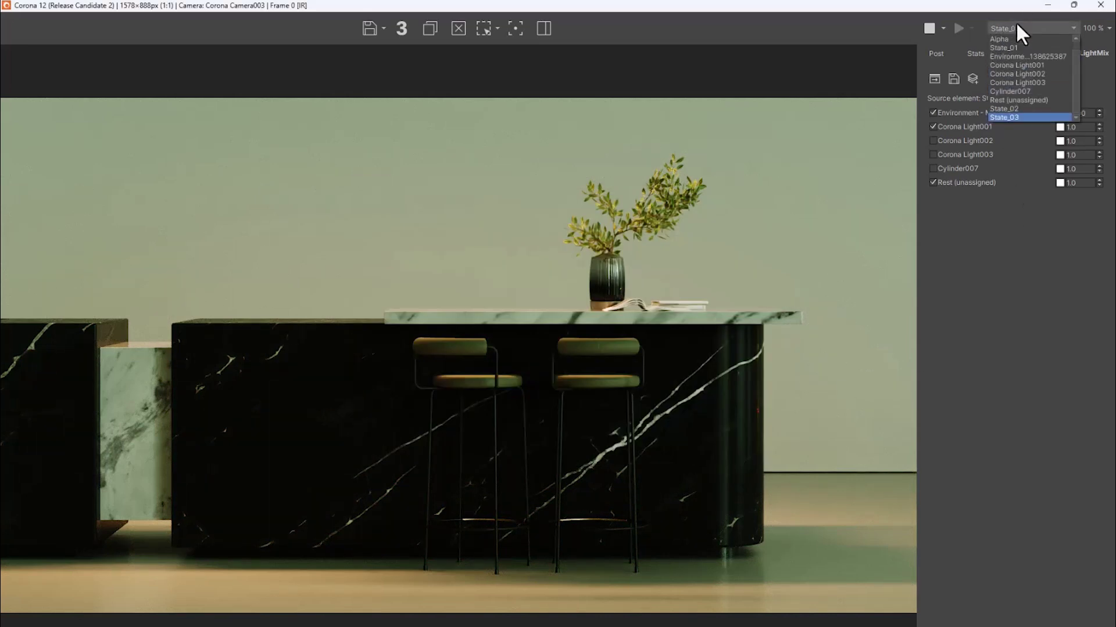
{"action": "left_click", "coordinate": [1004, 109]}
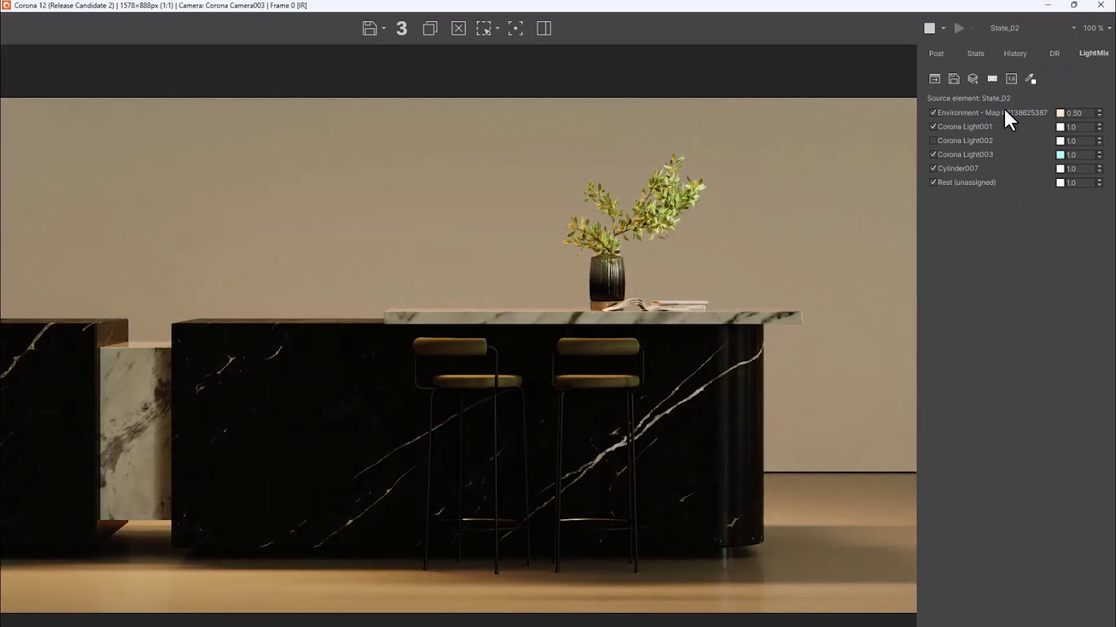
{"action": "left_click", "coordinate": [1020, 24]}
{"action": "left_click", "coordinate": [1013, 48]}
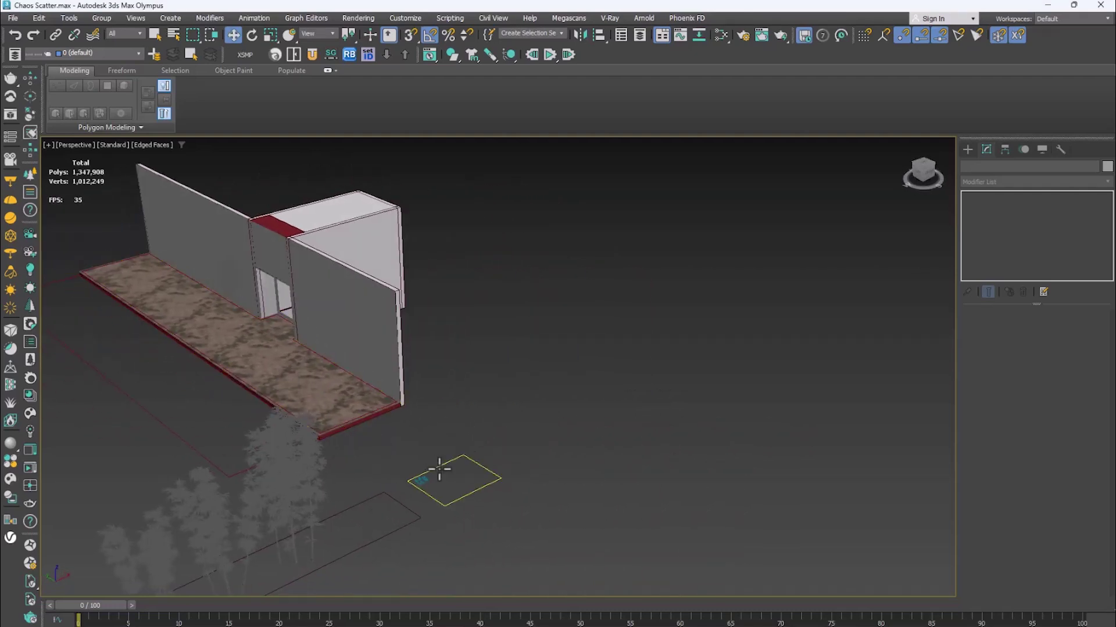
Isolate the clover plant models with Alt+Q, frame them in the viewport, then deselect.
{"action": "left_click", "coordinate": [413, 486]}
{"action": "key", "text": "alt+q"}
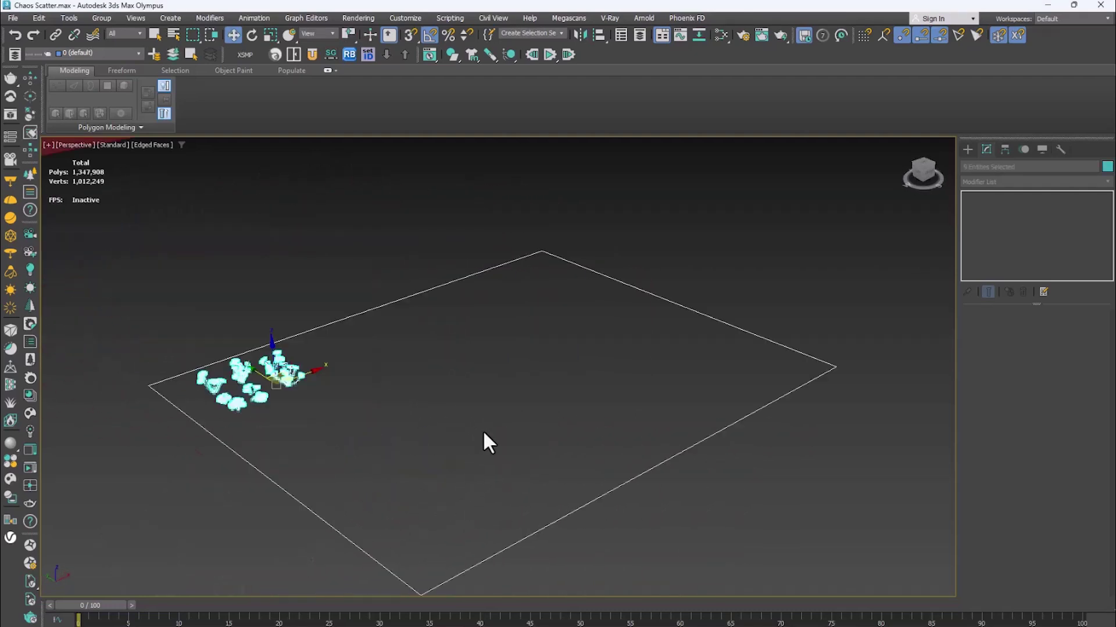
{"action": "middle_click_drag", "start_coordinate": [481, 430], "coordinate": [473, 445]}
{"action": "scroll", "coordinate": [393, 259], "scroll_direction": "up", "scroll_amount": 3}
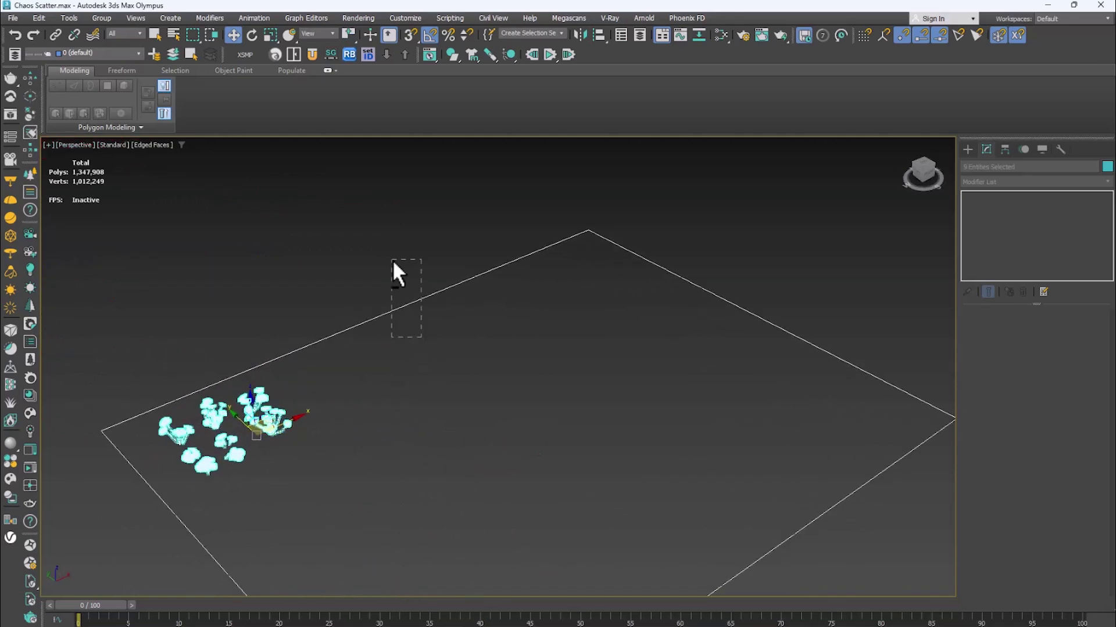
{"action": "key", "text": "z"}
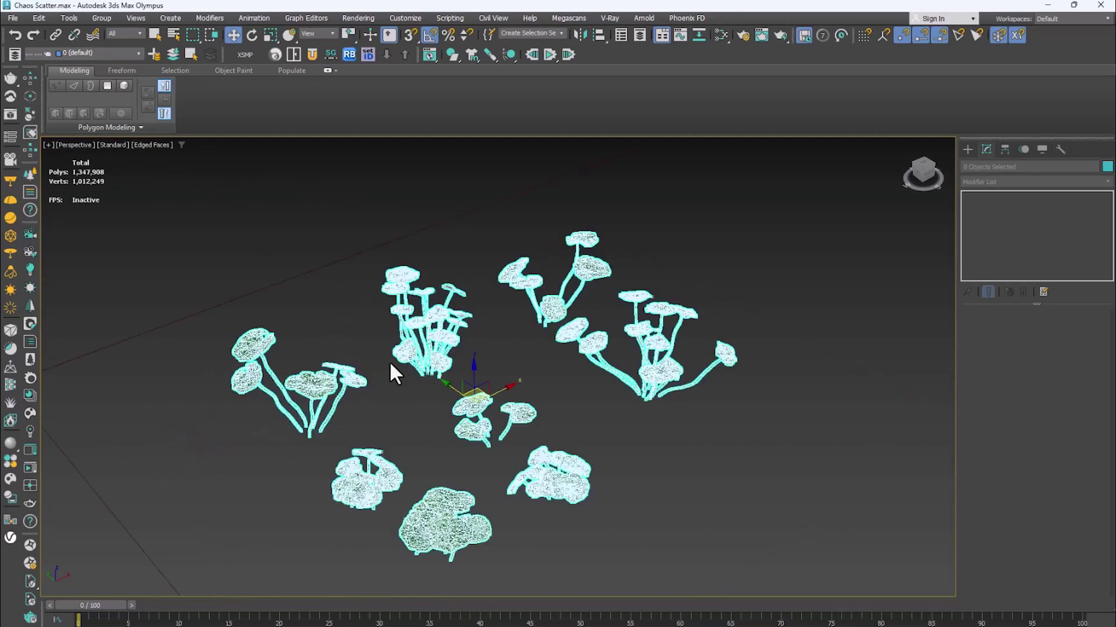
{"action": "scroll", "coordinate": [390, 360], "scroll_direction": "down", "scroll_amount": 3}
{"action": "middle_click_drag", "start_coordinate": [390, 361], "coordinate": [209, 372]}
{"action": "middle_click_drag", "start_coordinate": [549, 378], "coordinate": [523, 382]}
{"action": "left_click", "coordinate": [741, 385]}
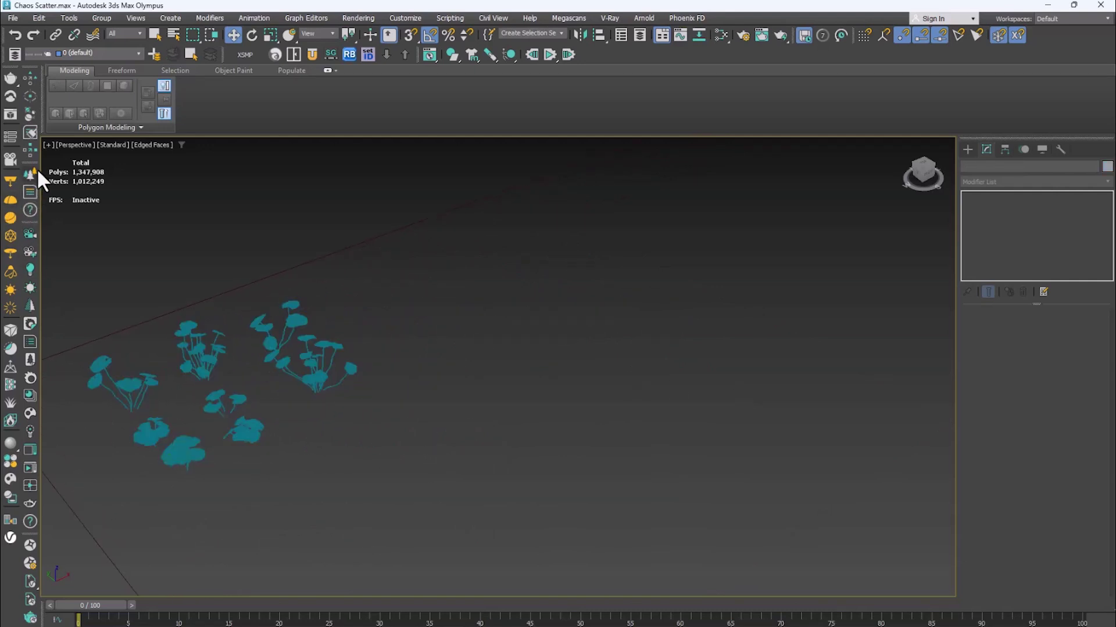
Create a Chaos Scatter object and pick the ground slab as its scatter surface.
{"action": "left_click", "coordinate": [718, 389]}
{"action": "right_click", "coordinate": [760, 405]}
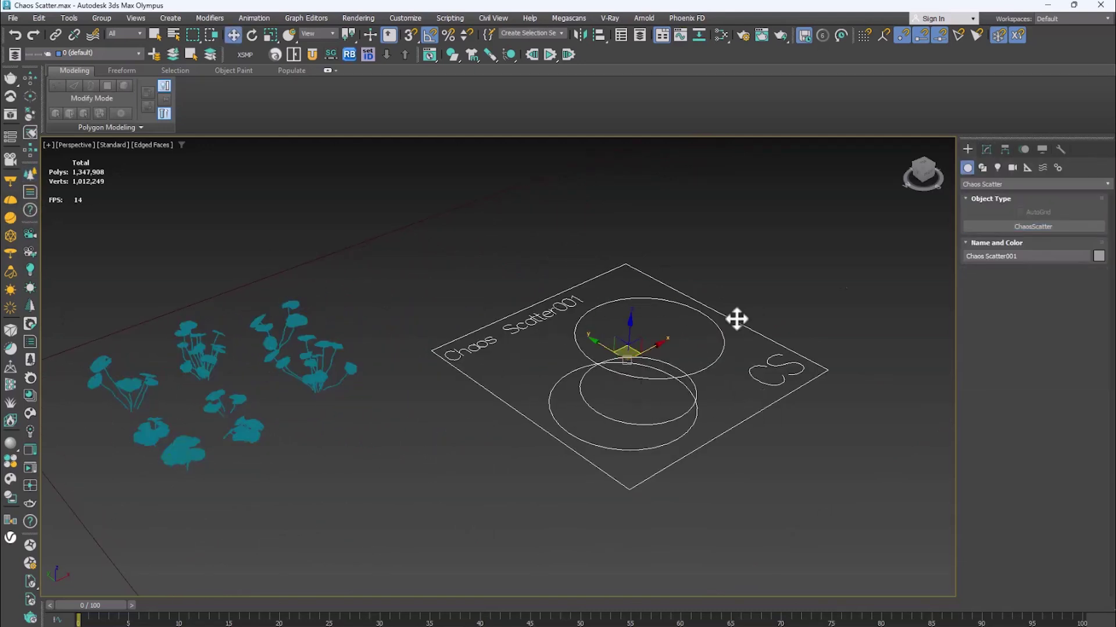
{"action": "left_click", "coordinate": [986, 149]}
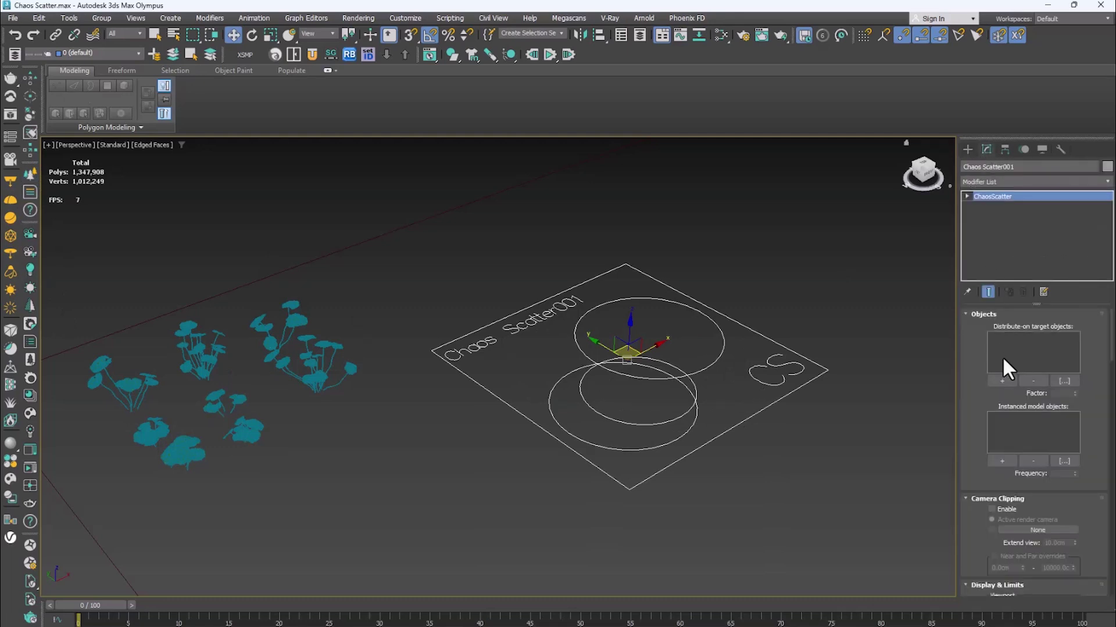
{"action": "left_click", "coordinate": [1002, 380]}
{"action": "scroll", "coordinate": [709, 483], "scroll_direction": "down", "scroll_amount": 5}
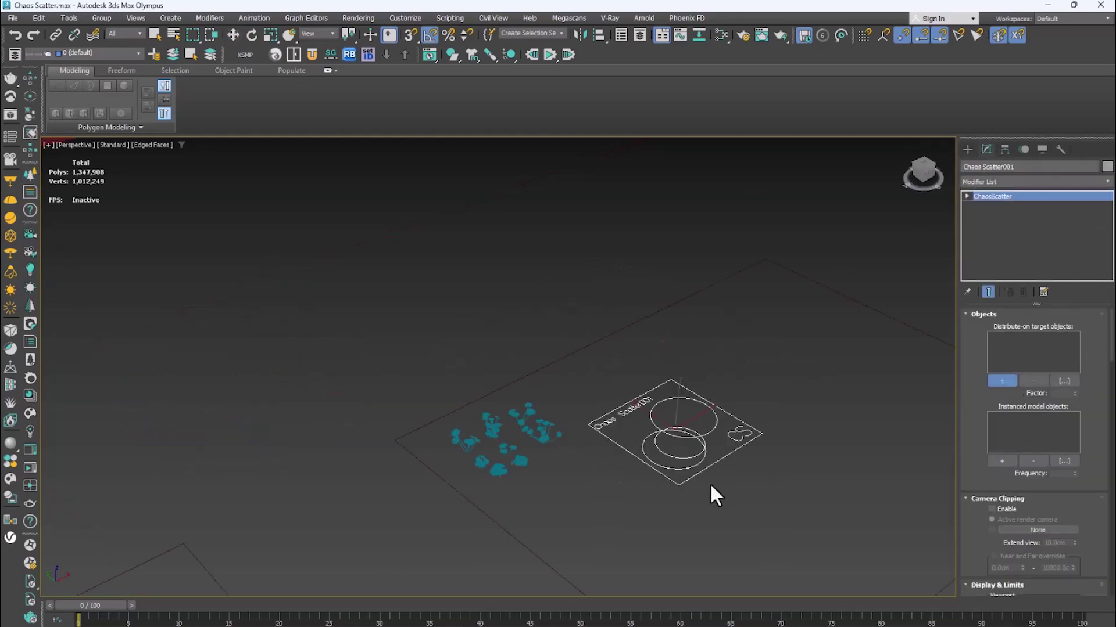
{"action": "scroll", "coordinate": [708, 482], "scroll_direction": "down", "scroll_amount": 5}
{"action": "scroll", "coordinate": [342, 297], "scroll_direction": "up", "scroll_amount": 5}
{"action": "left_click", "coordinate": [300, 317]}
{"action": "scroll", "coordinate": [304, 316], "scroll_direction": "down", "scroll_amount": 3}
{"action": "middle_click_drag", "start_coordinate": [640, 470], "coordinate": [617, 429]}
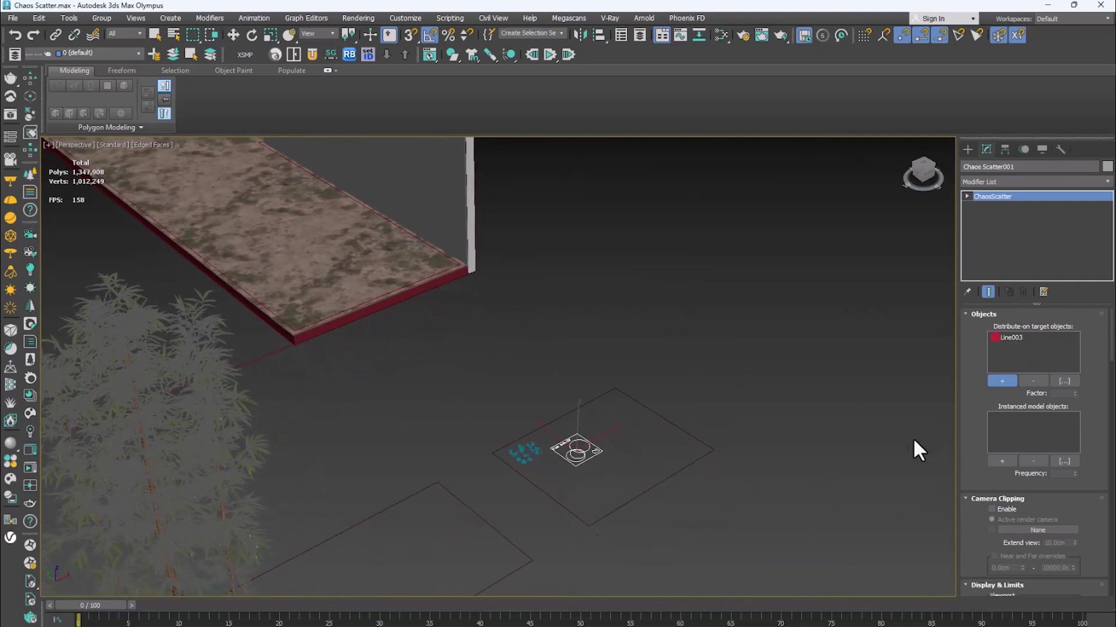
Add the four clover plants (Clover_01, 02, 07, 04) as instanced scatter models.
{"action": "left_click", "coordinate": [1002, 460]}
{"action": "scroll", "coordinate": [518, 441], "scroll_direction": "up", "scroll_amount": 5}
{"action": "scroll", "coordinate": [535, 459], "scroll_direction": "down", "scroll_amount": 3}
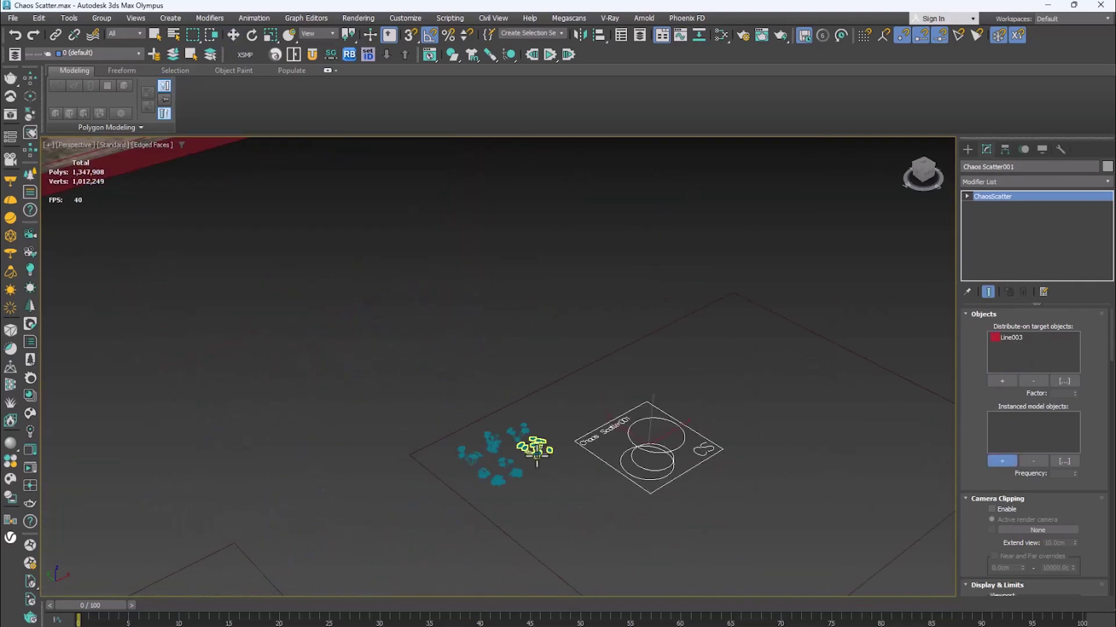
{"action": "left_click", "coordinate": [536, 450]}
{"action": "left_click", "coordinate": [492, 447]}
{"action": "left_click", "coordinate": [510, 468]}
{"action": "left_click", "coordinate": [482, 471]}
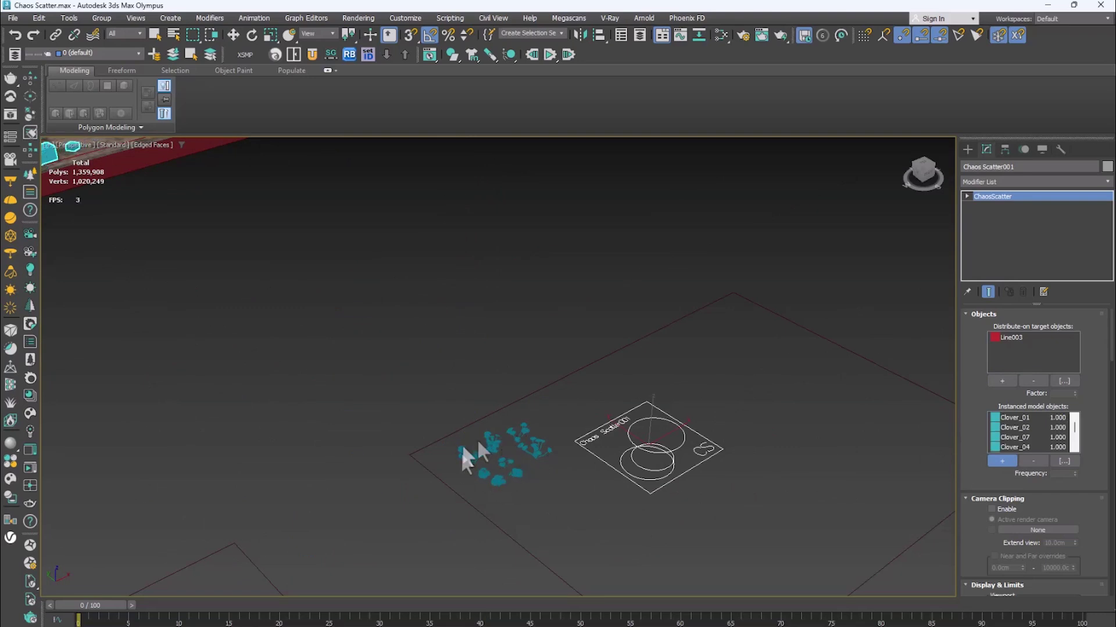
{"action": "key", "text": "w"}
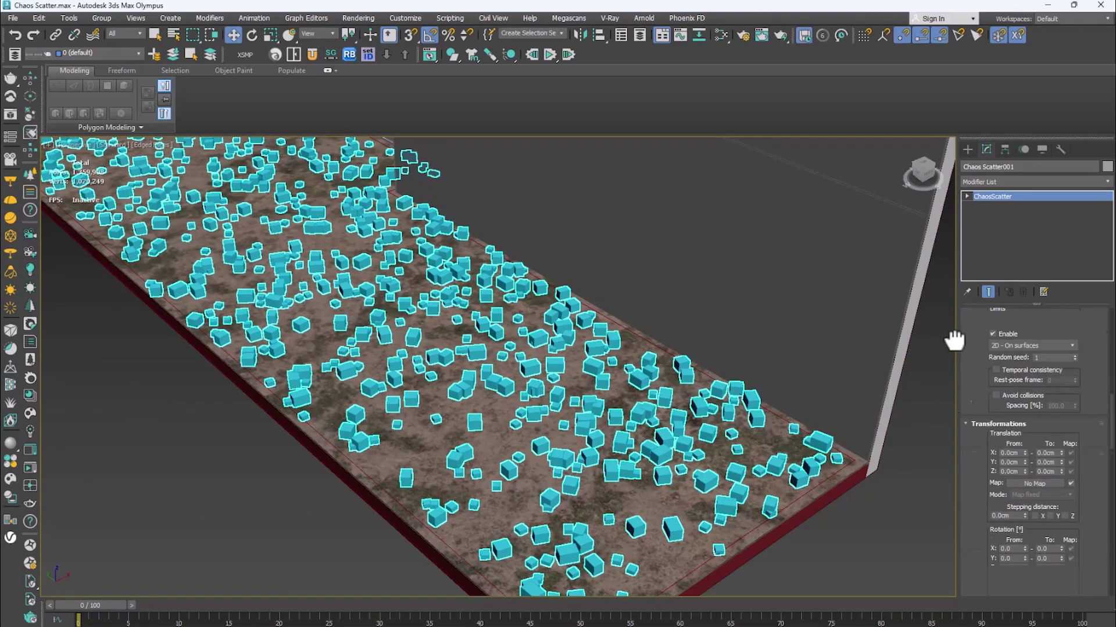
Collapse all scatter rollouts and set the Display & Limits previz type to Point cloud.
{"action": "scroll", "coordinate": [954, 340], "scroll_direction": "down", "scroll_amount": 5}
{"action": "right_click", "coordinate": [981, 425]}
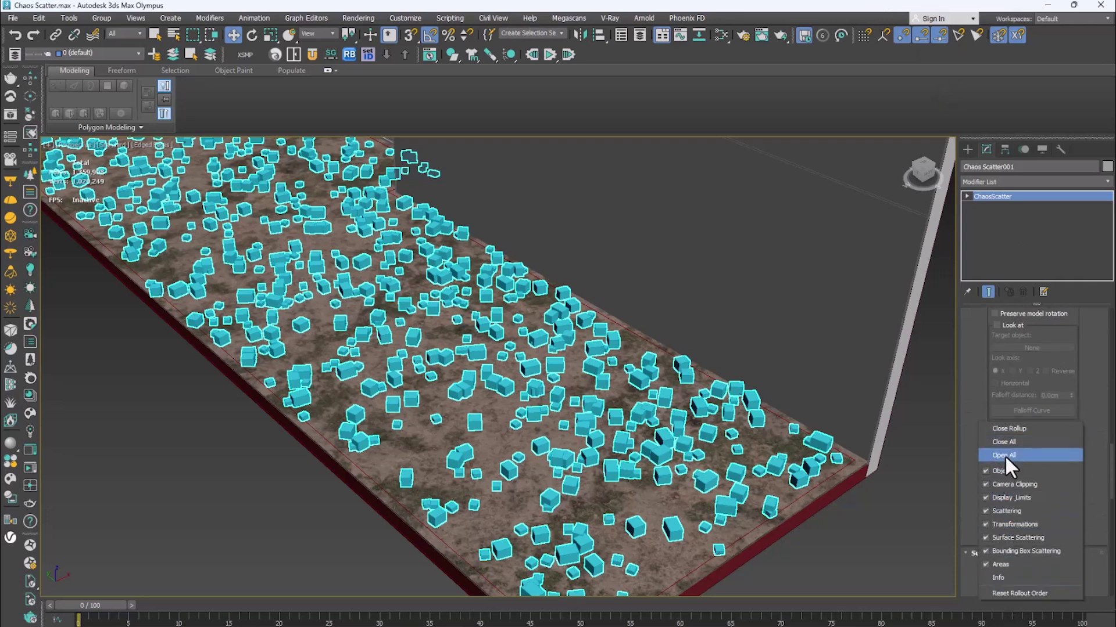
{"action": "left_click", "coordinate": [1005, 442]}
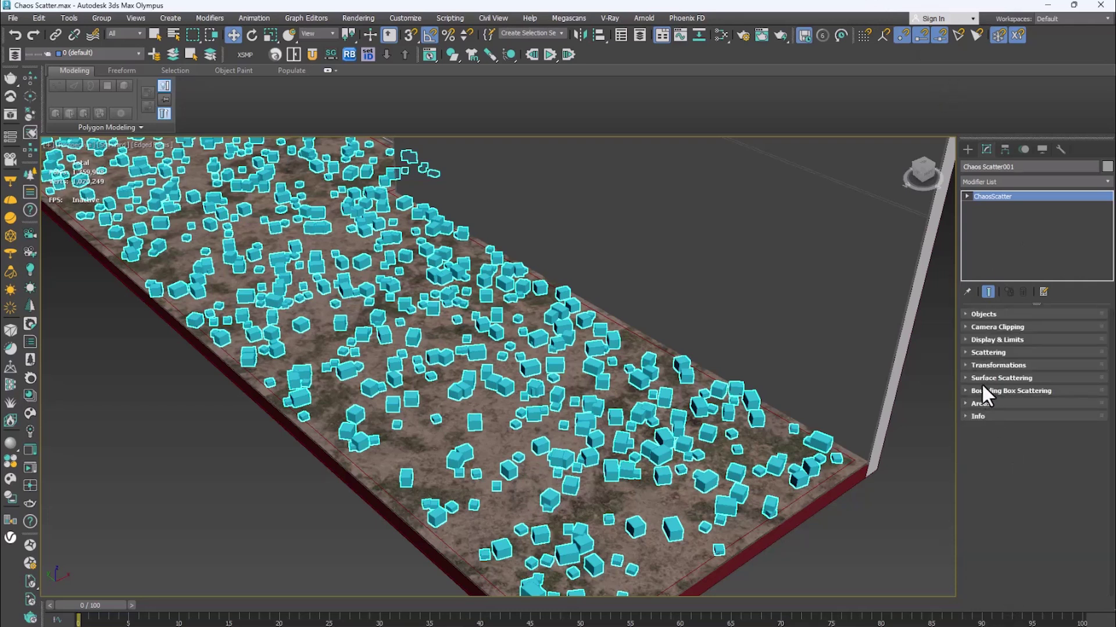
{"action": "left_click", "coordinate": [985, 339]}
{"action": "left_click", "coordinate": [1049, 348]}
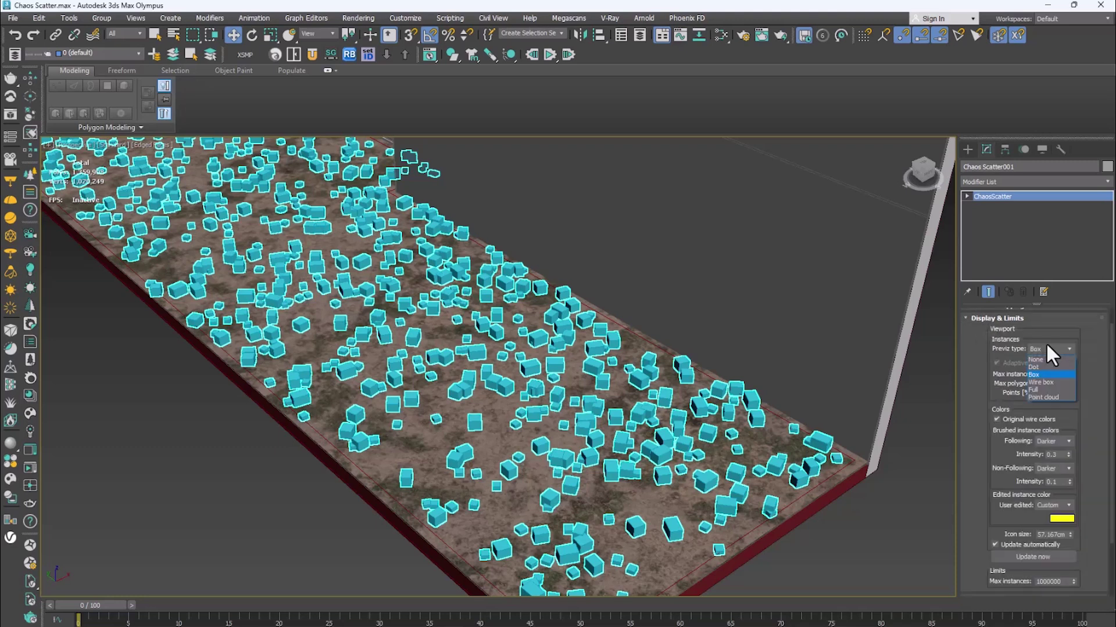
{"action": "left_click", "coordinate": [1046, 397]}
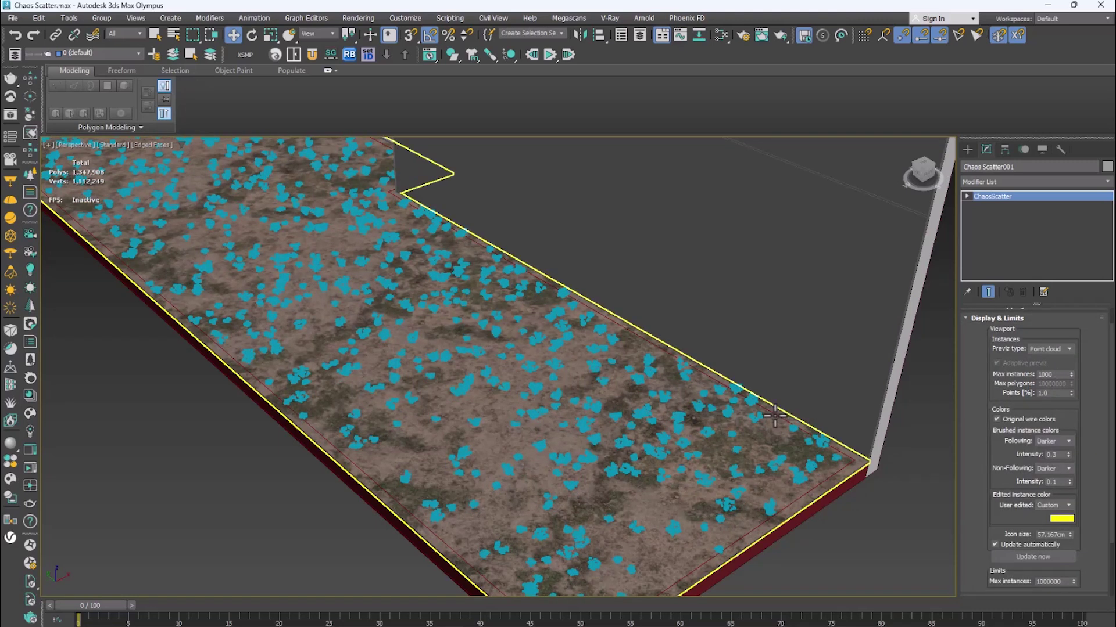
{"action": "left_click", "coordinate": [996, 318]}
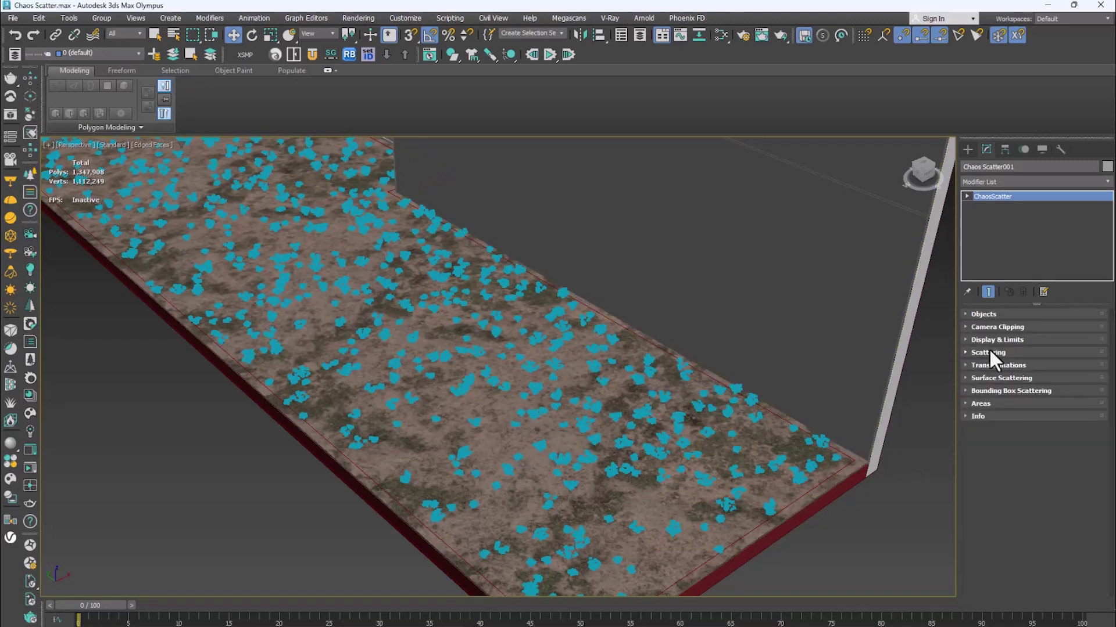
Set the Surface Scattering random distribution count to 0.
{"action": "left_click", "coordinate": [991, 378]}
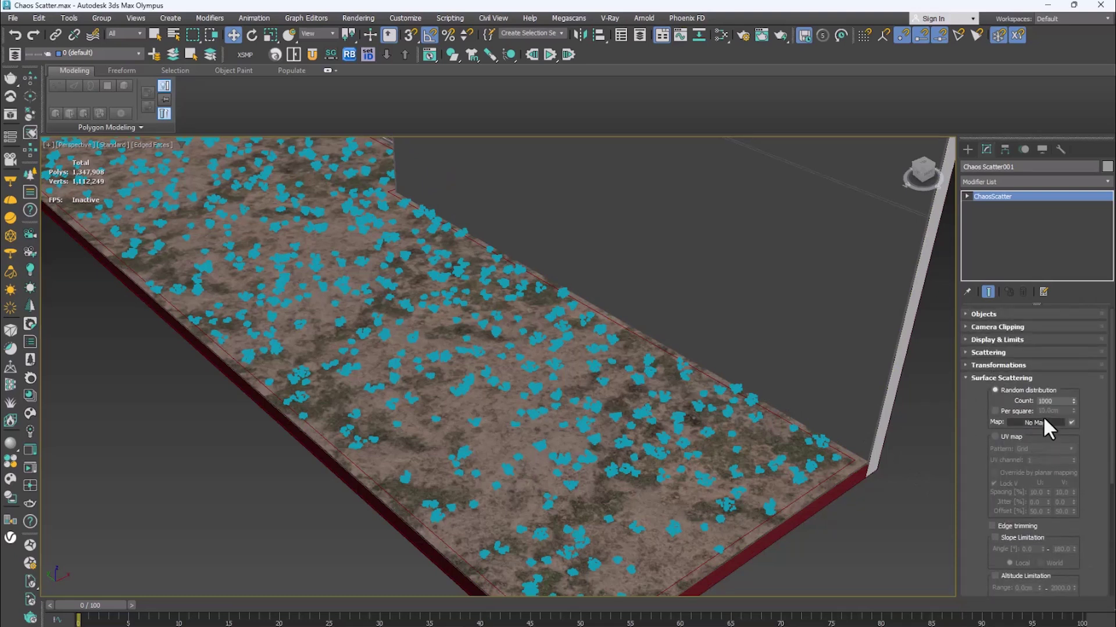
{"action": "double_click", "coordinate": [1046, 401]}
{"action": "type", "text": "0"}
{"action": "key", "text": "Return"}
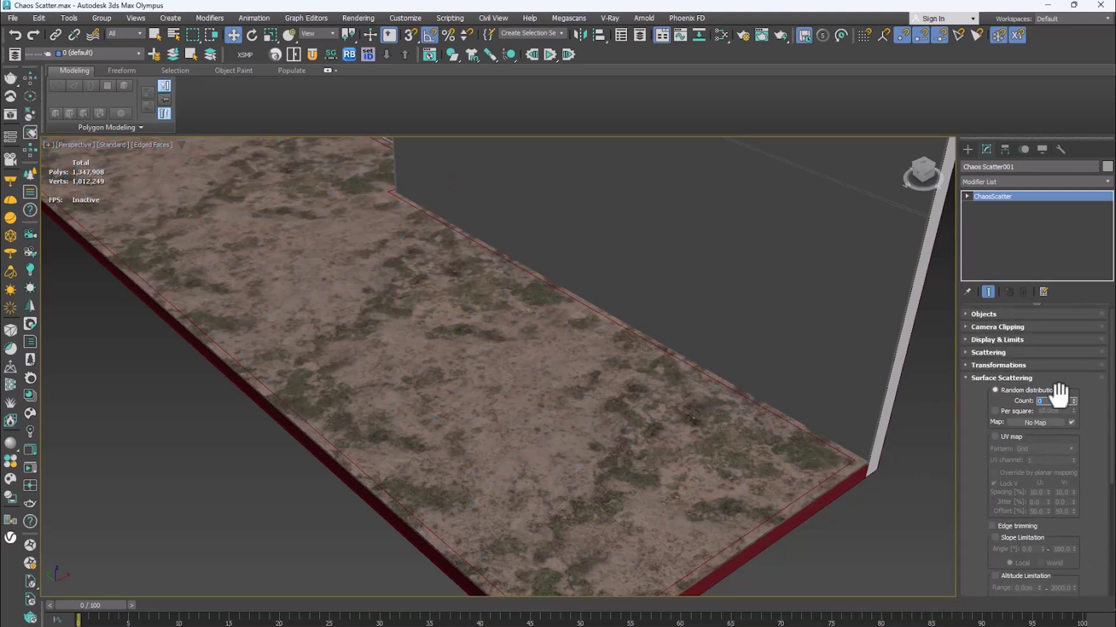
Turn on Edit Instances in Surface Scattering with a brush radius of about 42.6 cm.
{"action": "left_click", "coordinate": [987, 378]}
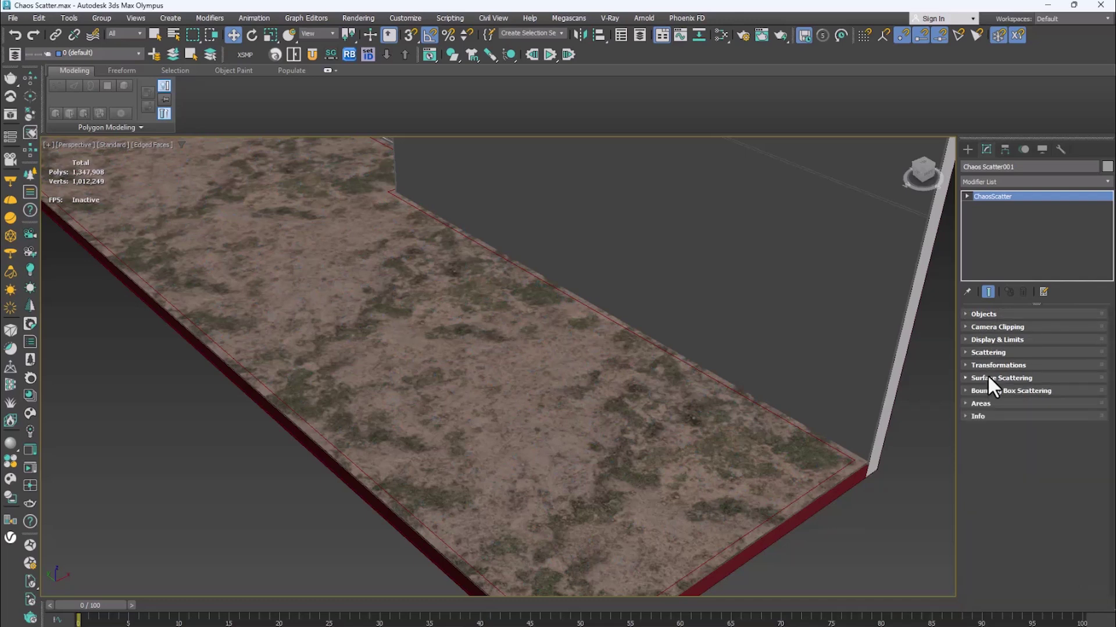
{"action": "left_click", "coordinate": [984, 353]}
{"action": "left_click_drag", "start_coordinate": [978, 365], "coordinate": [974, 243]}
{"action": "left_click_drag", "start_coordinate": [978, 369], "coordinate": [992, 523]}
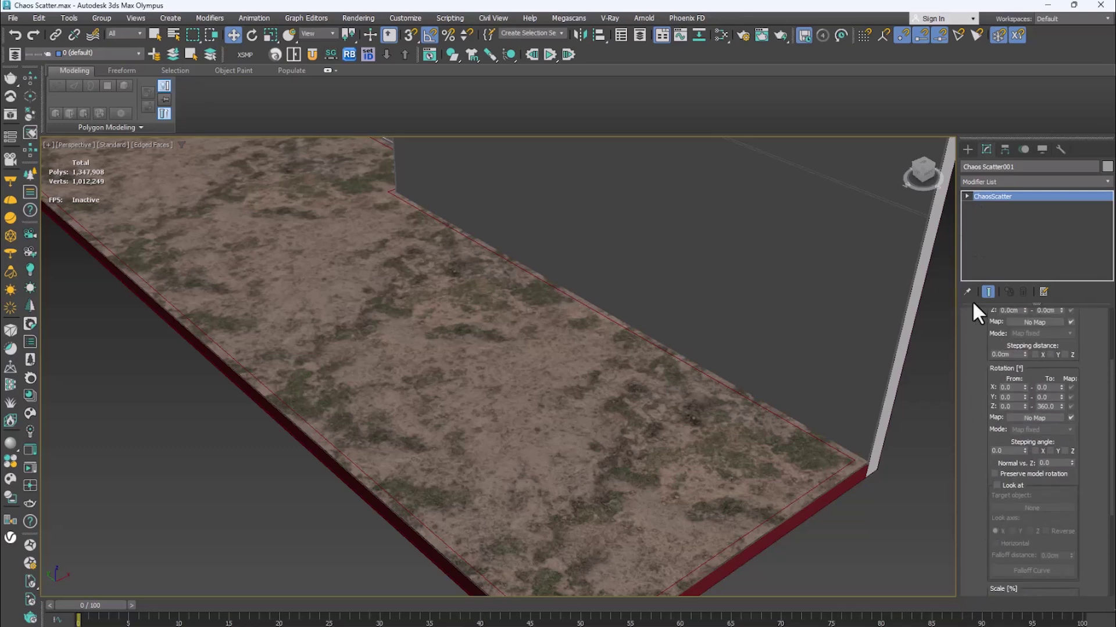
{"action": "left_click_drag", "start_coordinate": [975, 296], "coordinate": [982, 444]}
{"action": "left_click", "coordinate": [975, 365]}
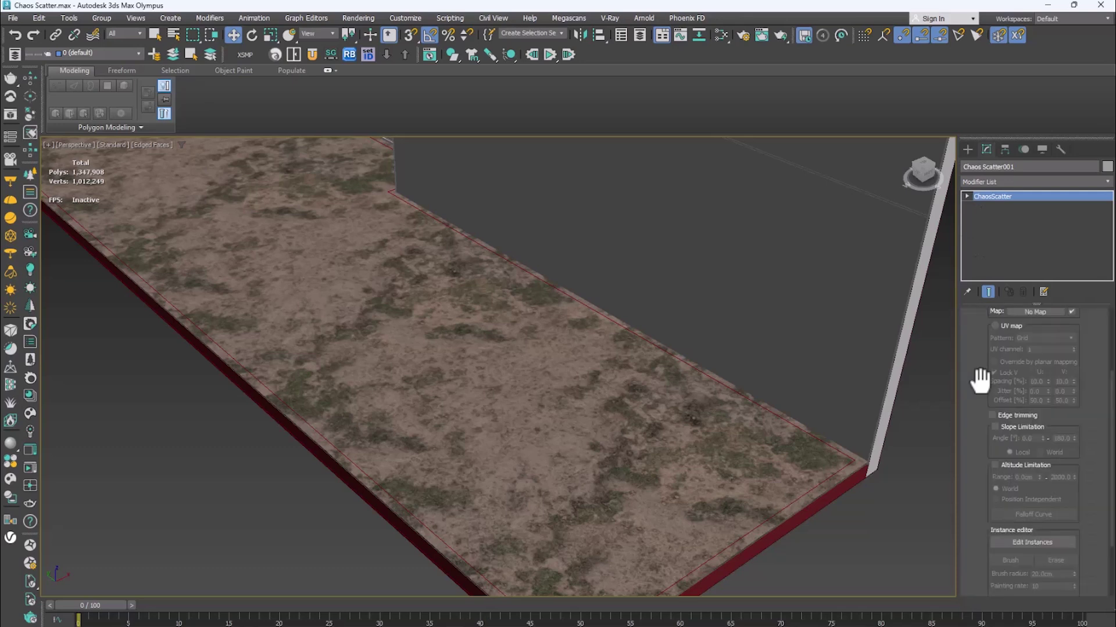
{"action": "left_click_drag", "start_coordinate": [981, 515], "coordinate": [997, 450]}
{"action": "left_click", "coordinate": [1059, 456]}
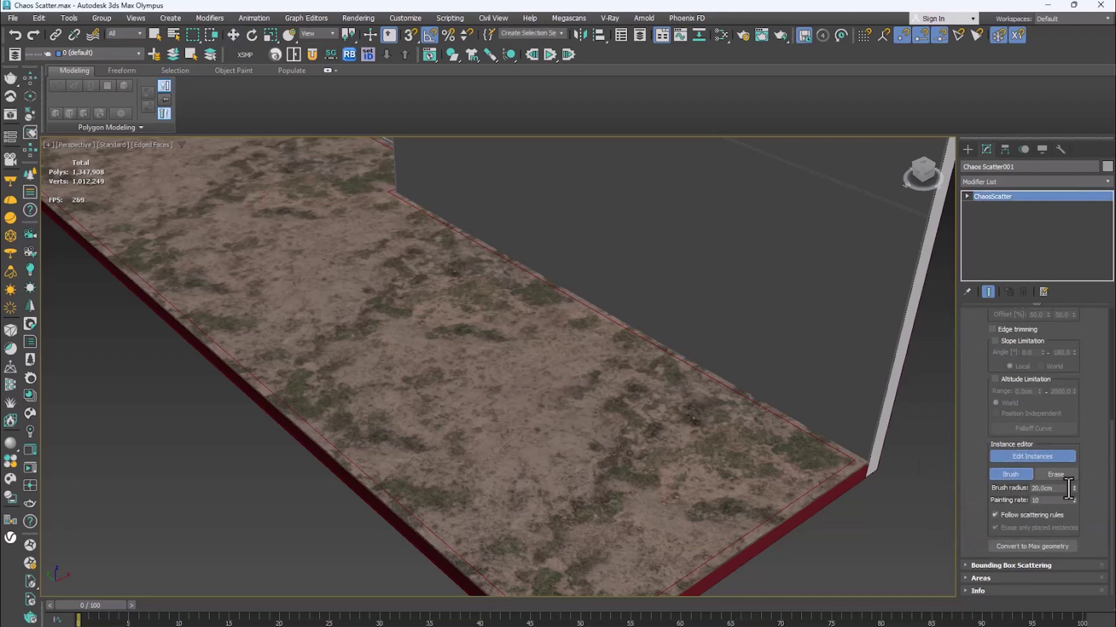
{"action": "left_click_drag", "start_coordinate": [1071, 481], "coordinate": [1070, 427]}
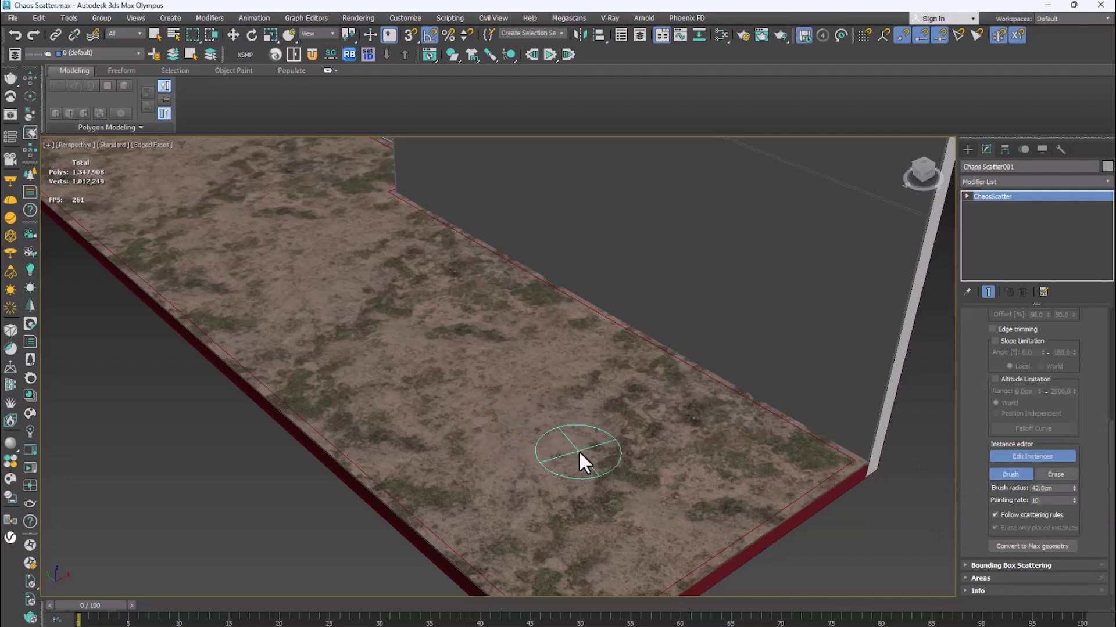
Paint clover trails across the slab, widening the brush to about 63.5 cm for the upper-left.
{"action": "mouse_move", "coordinate": [594, 451]}
{"action": "left_mouse_down"}
{"action": "mouse_move", "coordinate": [503, 386]}
{"action": "mouse_move", "coordinate": [382, 260]}
{"action": "left_mouse_up"}
{"action": "middle_click_drag", "start_coordinate": [627, 472], "coordinate": [655, 523]}
{"action": "mouse_move", "coordinate": [542, 311]}
{"action": "left_mouse_down"}
{"action": "mouse_move", "coordinate": [569, 348]}
{"action": "mouse_move", "coordinate": [386, 319]}
{"action": "left_mouse_up"}
{"action": "scroll", "coordinate": [453, 285], "scroll_direction": "down", "scroll_amount": 2}
{"action": "scroll", "coordinate": [386, 319], "scroll_direction": "up", "scroll_amount": 2}
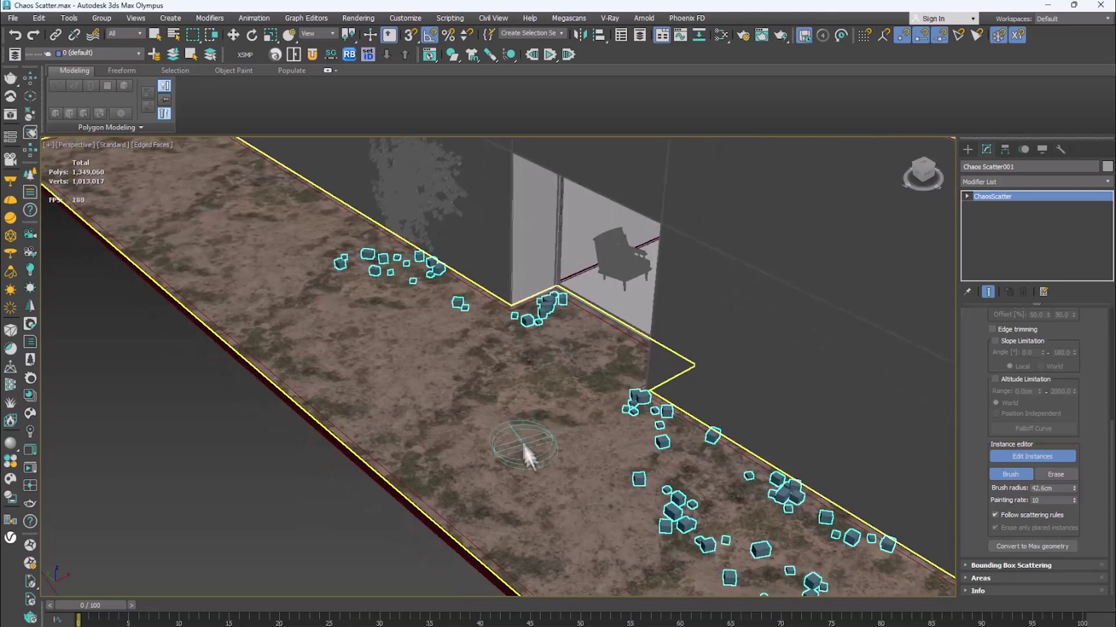
{"action": "left_click_drag", "start_coordinate": [1074, 489], "coordinate": [1074, 478]}
{"action": "mouse_move", "coordinate": [207, 193]}
{"action": "left_mouse_down"}
{"action": "mouse_move", "coordinate": [273, 366]}
{"action": "mouse_move", "coordinate": [253, 157]}
{"action": "left_mouse_up"}
{"action": "middle_click_drag", "start_coordinate": [251, 157], "coordinate": [222, 143]}
Switch the brush to Erase and remove a few clover instances.
{"action": "left_click", "coordinate": [1055, 474]}
{"action": "left_click_drag", "start_coordinate": [490, 422], "coordinate": [490, 385]}
{"action": "left_click_drag", "start_coordinate": [532, 469], "coordinate": [291, 287]}
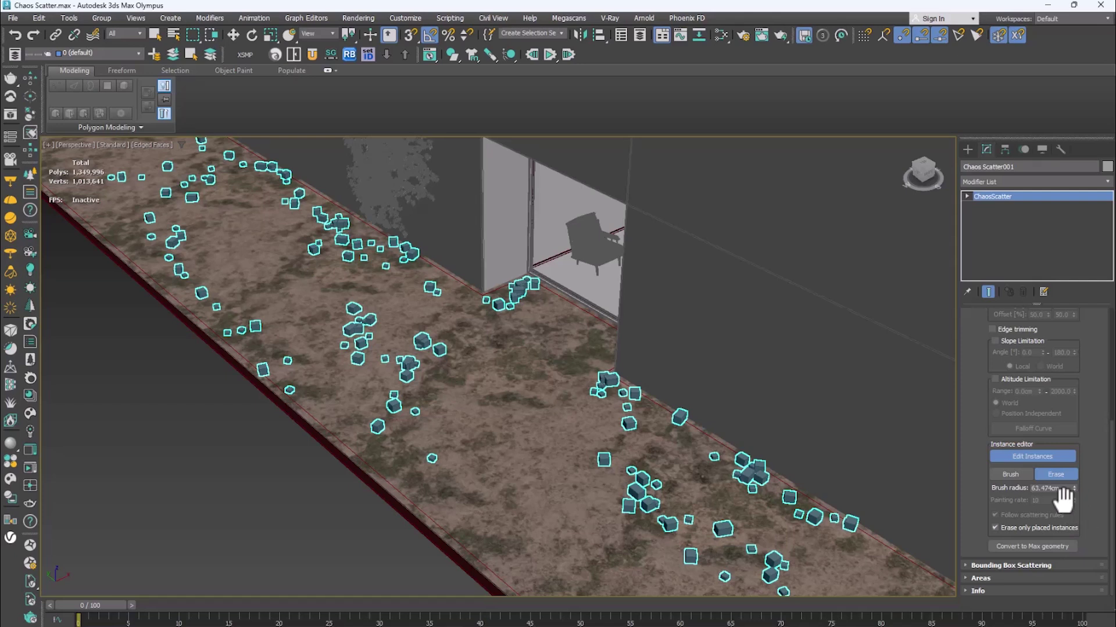
Set the Transformations Translation X and Y To values to 20 cm.
{"action": "left_click", "coordinate": [1010, 475]}
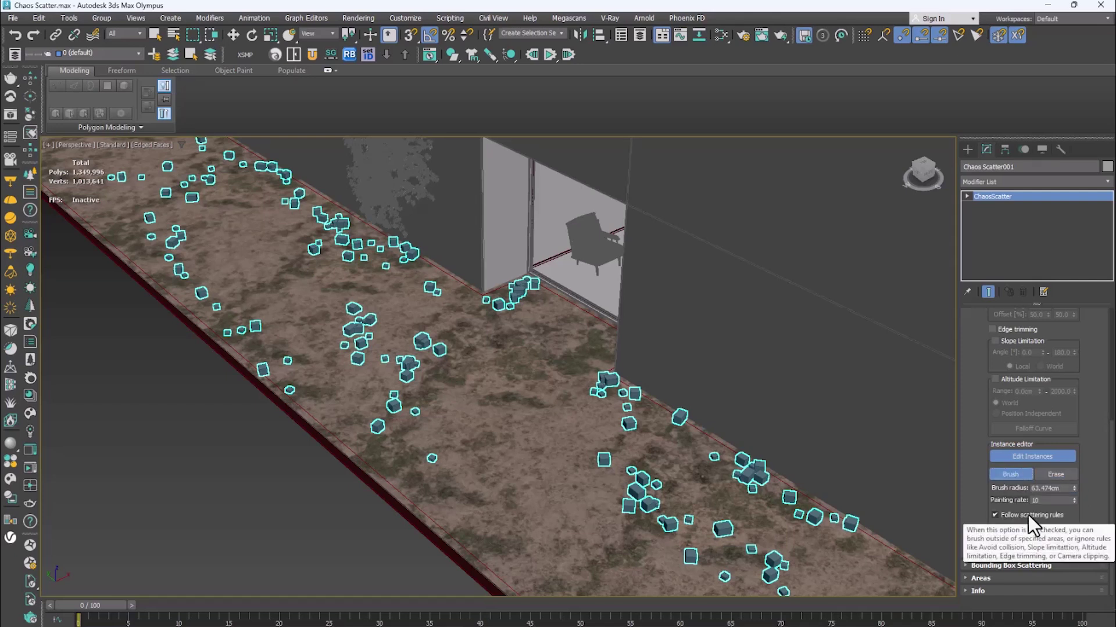
{"action": "scroll", "coordinate": [984, 478], "scroll_direction": "up", "scroll_amount": 5}
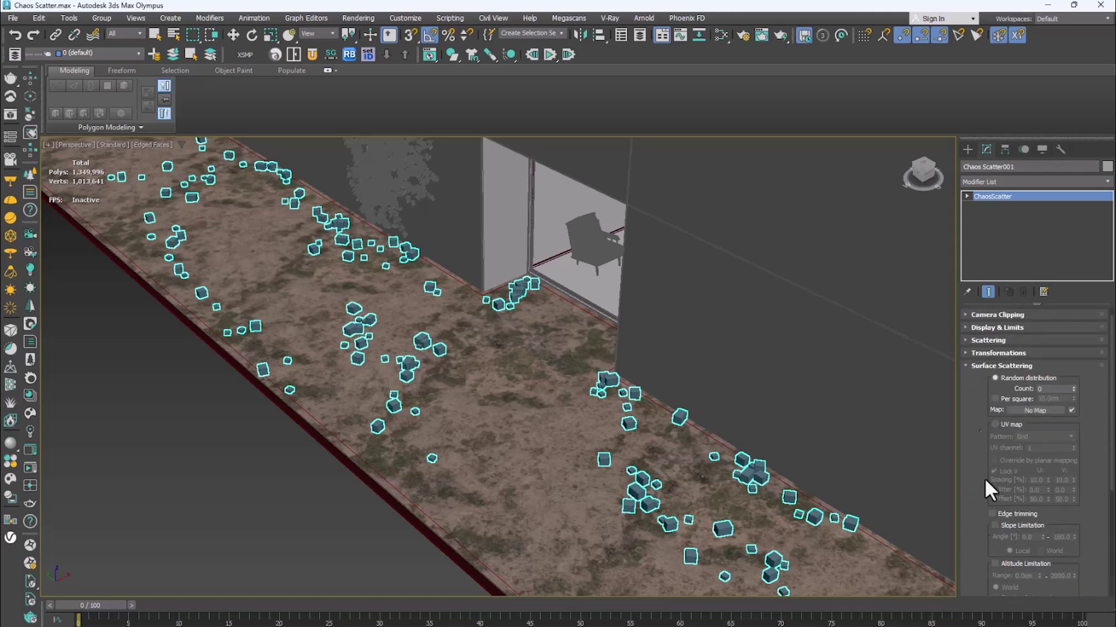
{"action": "left_click", "coordinate": [982, 363]}
{"action": "left_click", "coordinate": [986, 360]}
{"action": "scroll", "coordinate": [980, 407], "scroll_direction": "down", "scroll_amount": 3}
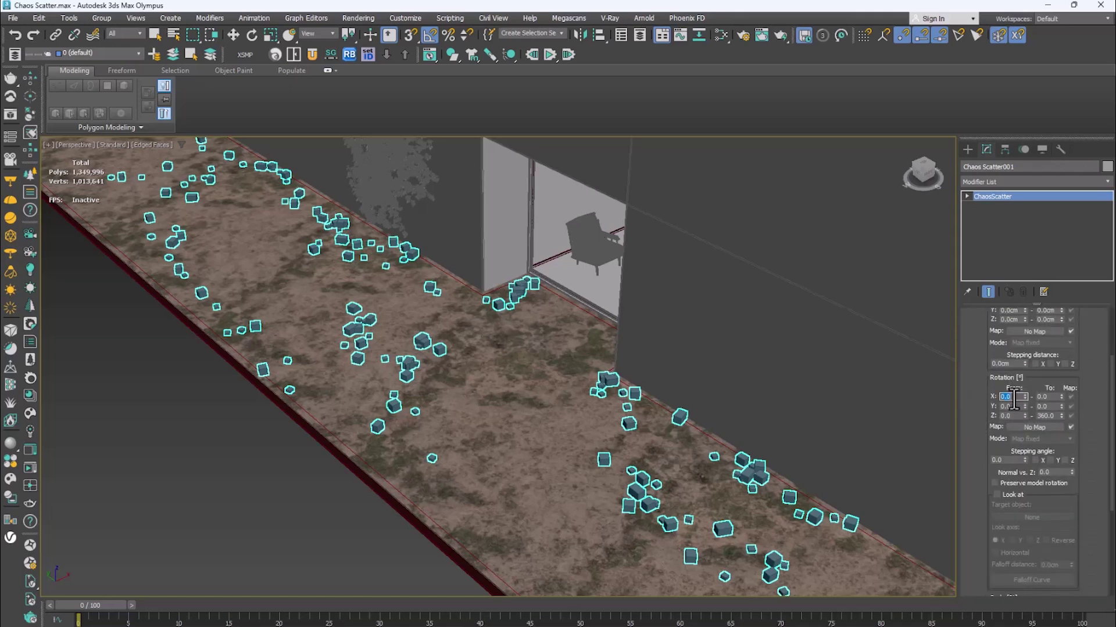
{"action": "scroll", "coordinate": [1010, 400], "scroll_direction": "up", "scroll_amount": 3}
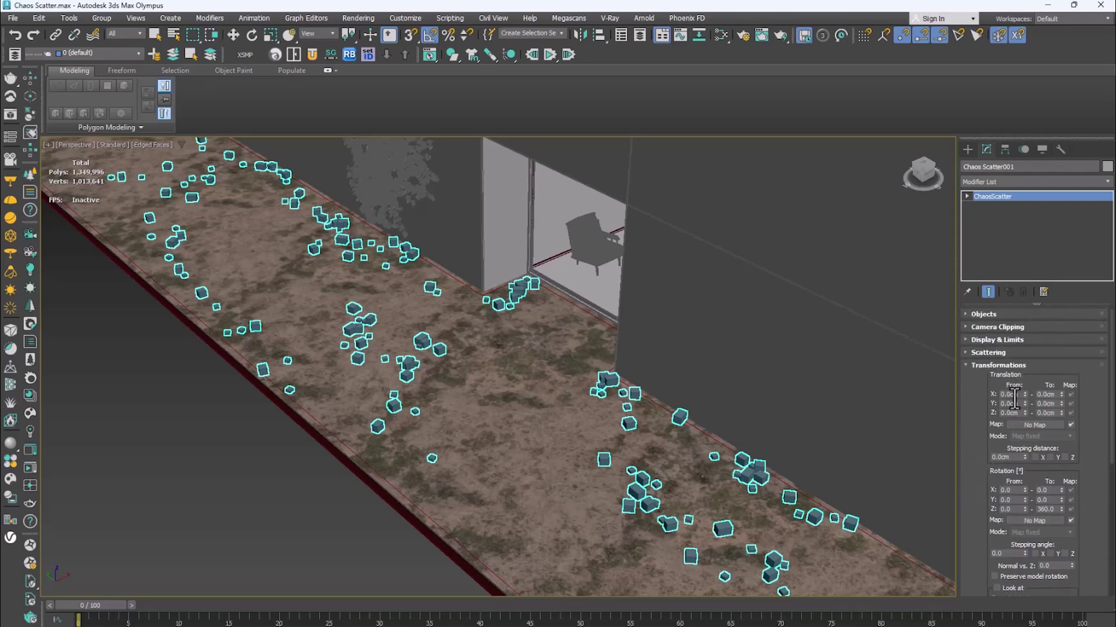
{"action": "double_click", "coordinate": [1044, 394]}
{"action": "type", "text": "20"}
{"action": "key", "text": "Tab"}
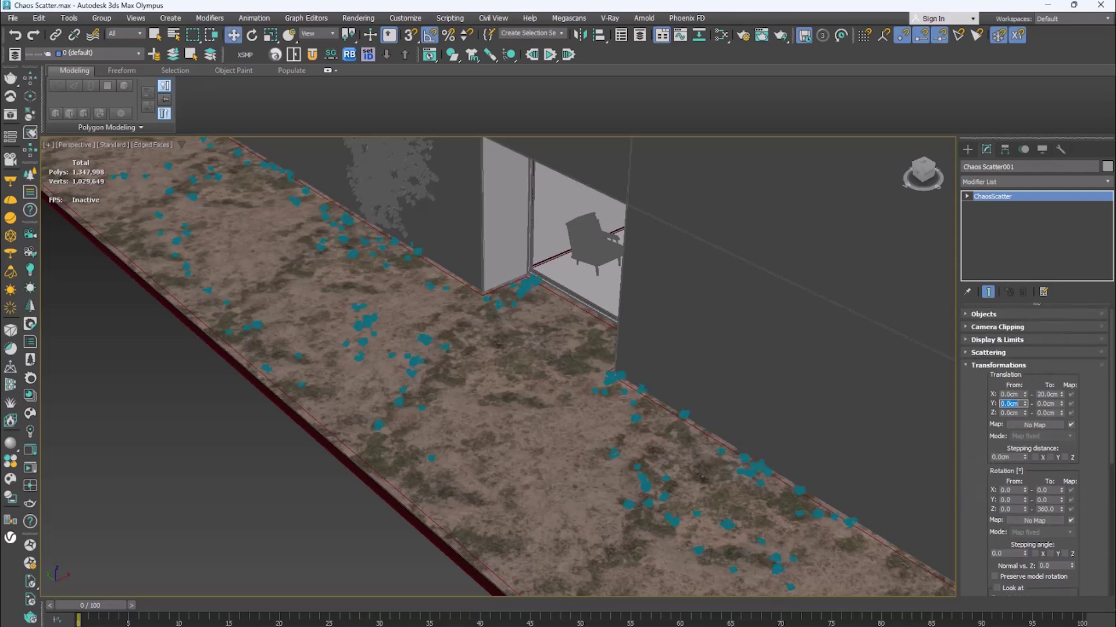
{"action": "type", "text": "20"}
{"action": "key", "text": "Return"}
Turn Edit Instances back on for hand-painting the clover.
{"action": "scroll", "coordinate": [988, 406], "scroll_direction": "down", "scroll_amount": 3}
{"action": "scroll", "coordinate": [988, 473], "scroll_direction": "down", "scroll_amount": 3}
{"action": "scroll", "coordinate": [976, 535], "scroll_direction": "down", "scroll_amount": 3}
{"action": "scroll", "coordinate": [980, 491], "scroll_direction": "down", "scroll_amount": 3}
{"action": "scroll", "coordinate": [980, 491], "scroll_direction": "down", "scroll_amount": 1}
{"action": "left_click", "coordinate": [1032, 509]}
{"action": "scroll", "coordinate": [967, 482], "scroll_direction": "up", "scroll_amount": 3}
{"action": "scroll", "coordinate": [967, 482], "scroll_direction": "up", "scroll_amount": 3}
{"action": "scroll", "coordinate": [996, 527], "scroll_direction": "up", "scroll_amount": 3}
{"action": "scroll", "coordinate": [1036, 361], "scroll_direction": "up", "scroll_amount": 2}
{"action": "scroll", "coordinate": [986, 441], "scroll_direction": "up", "scroll_amount": 2}
{"action": "scroll", "coordinate": [980, 452], "scroll_direction": "down", "scroll_amount": 3}
{"action": "scroll", "coordinate": [967, 356], "scroll_direction": "down", "scroll_amount": 3}
{"action": "scroll", "coordinate": [973, 437], "scroll_direction": "down", "scroll_amount": 3}
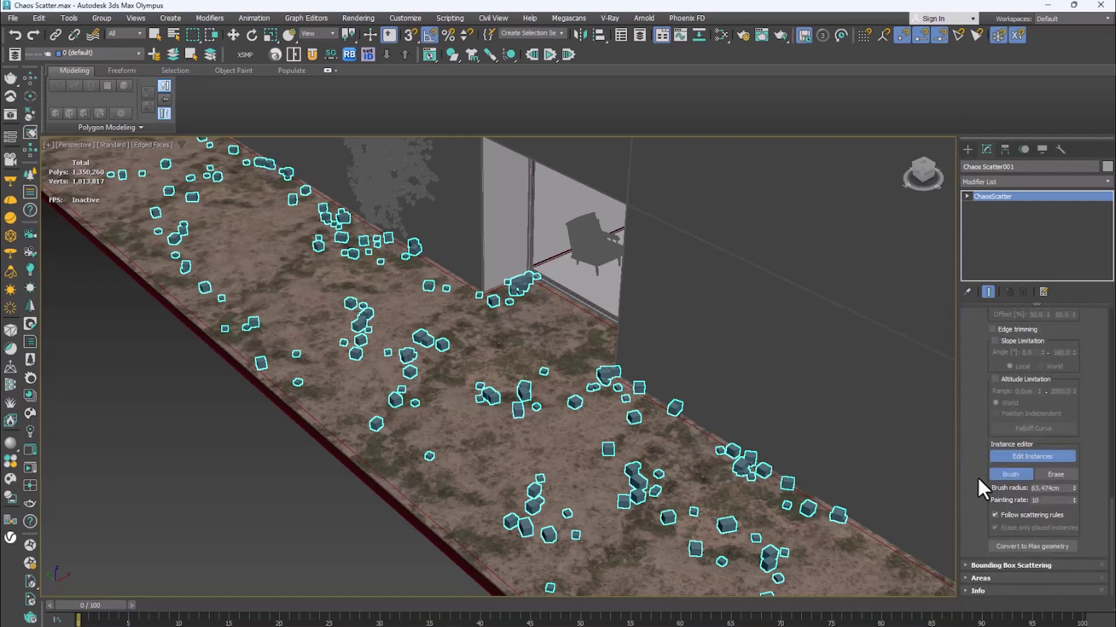
Set the random distribution count to 100, then 500.
{"action": "scroll", "coordinate": [978, 488], "scroll_direction": "up", "scroll_amount": 1}
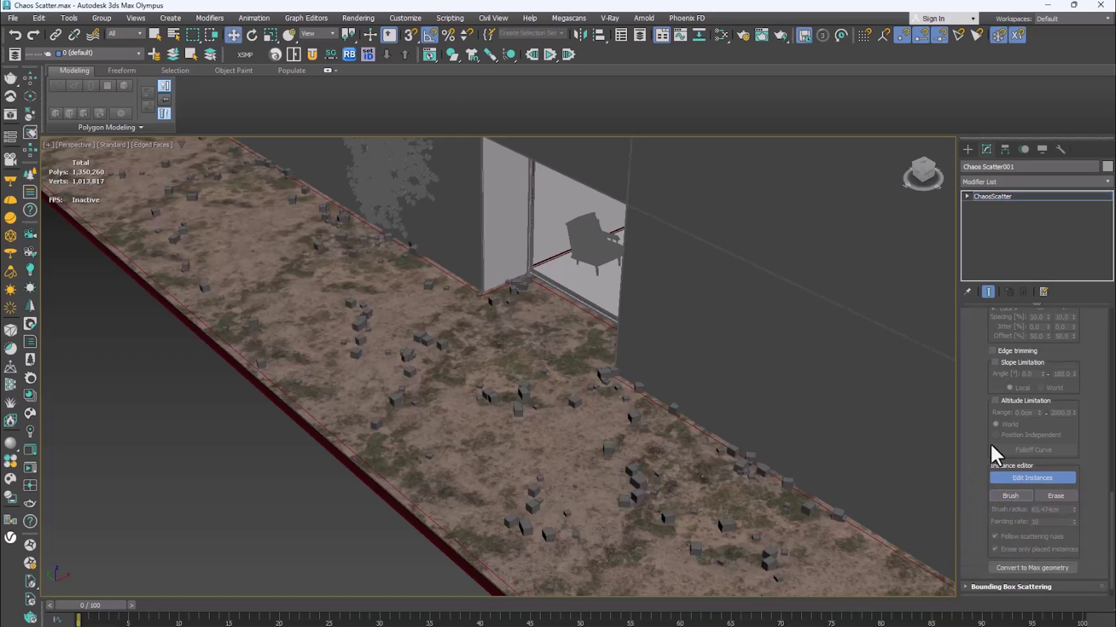
{"action": "scroll", "coordinate": [1084, 437], "scroll_direction": "up", "scroll_amount": 5}
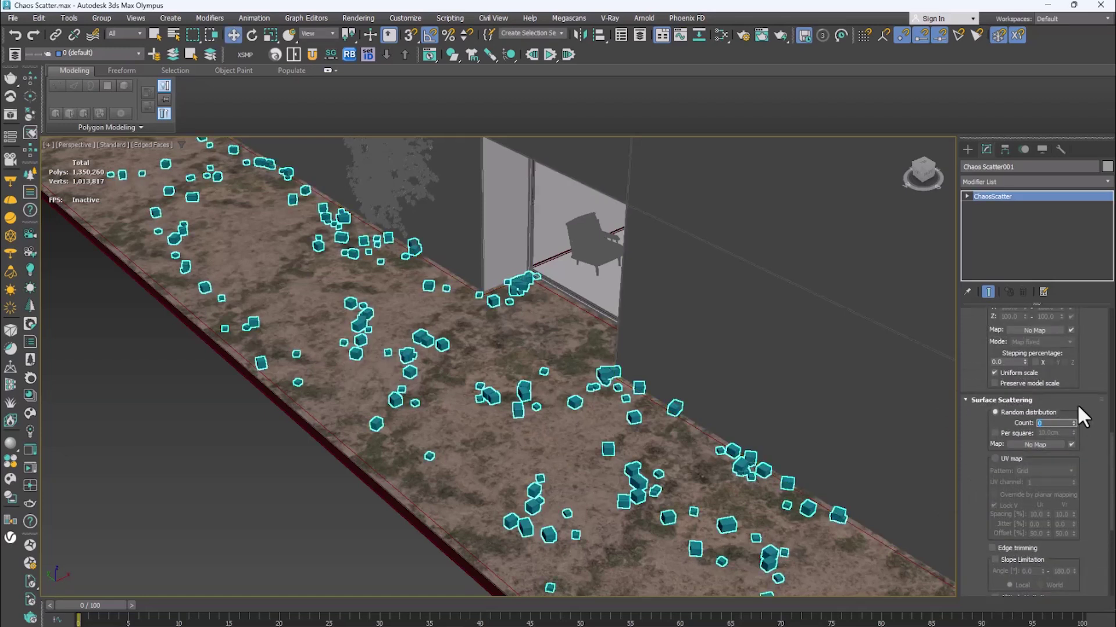
{"action": "type", "text": "100"}
{"action": "key", "text": "Return"}
{"action": "type", "text": "500"}
{"action": "key", "text": "Return"}
Erase clover instances near the slab's lower right and across the middle.
{"action": "scroll", "coordinate": [533, 493], "scroll_direction": "up", "scroll_amount": 3}
{"action": "scroll", "coordinate": [546, 445], "scroll_direction": "down", "scroll_amount": 2}
{"action": "scroll", "coordinate": [1046, 453], "scroll_direction": "down", "scroll_amount": 3}
{"action": "scroll", "coordinate": [1046, 453], "scroll_direction": "down", "scroll_amount": 2}
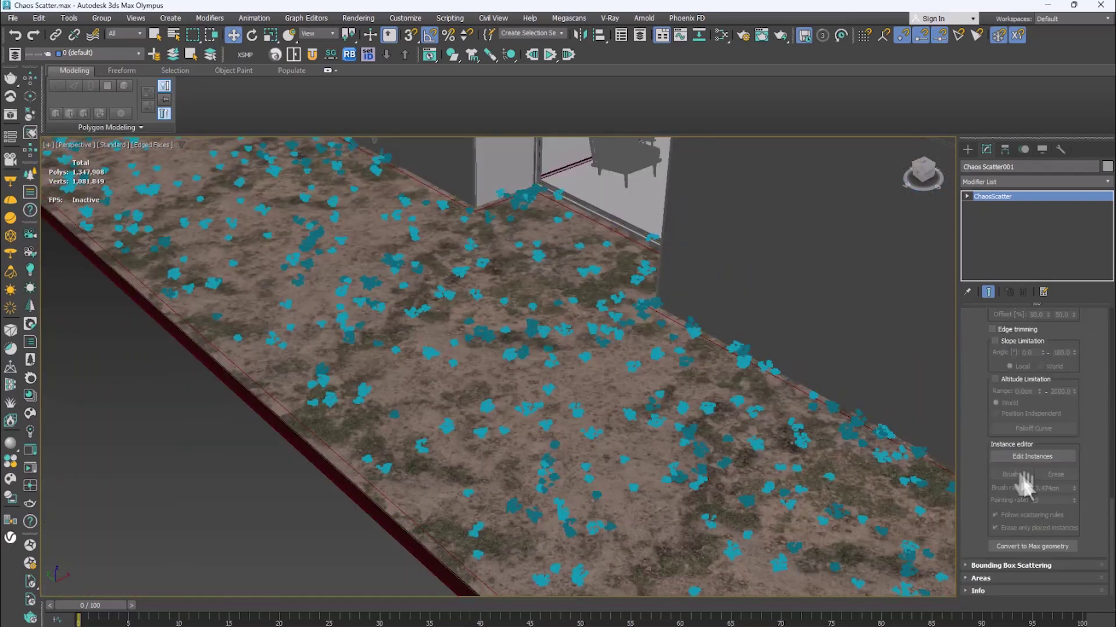
{"action": "left_click", "coordinate": [1032, 456]}
{"action": "left_click", "coordinate": [1057, 474]}
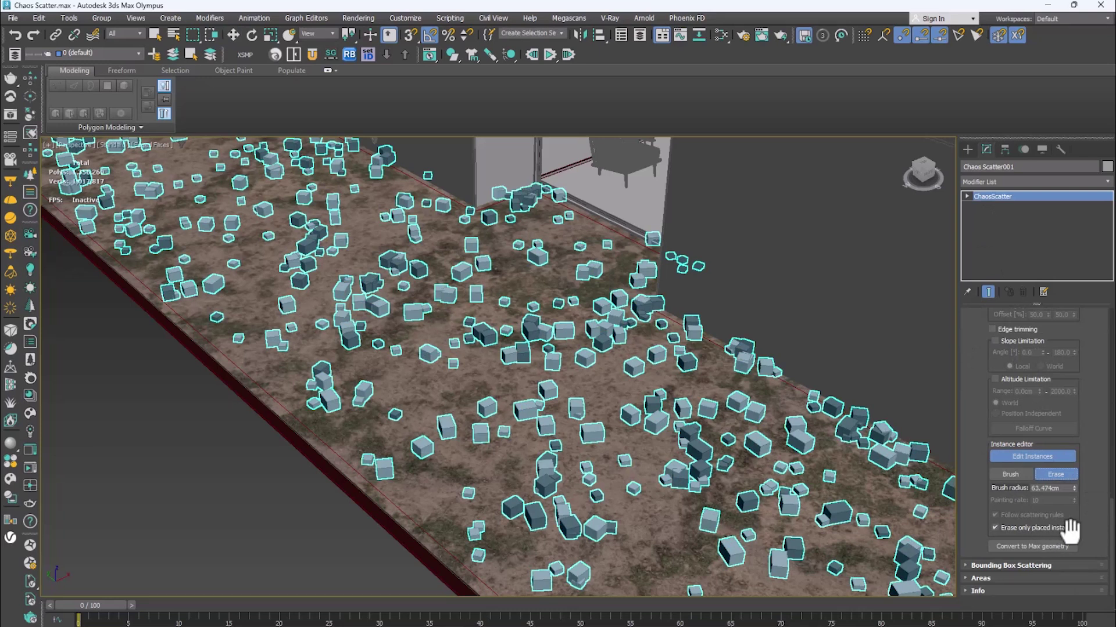
{"action": "left_click_drag", "start_coordinate": [685, 453], "coordinate": [677, 506]}
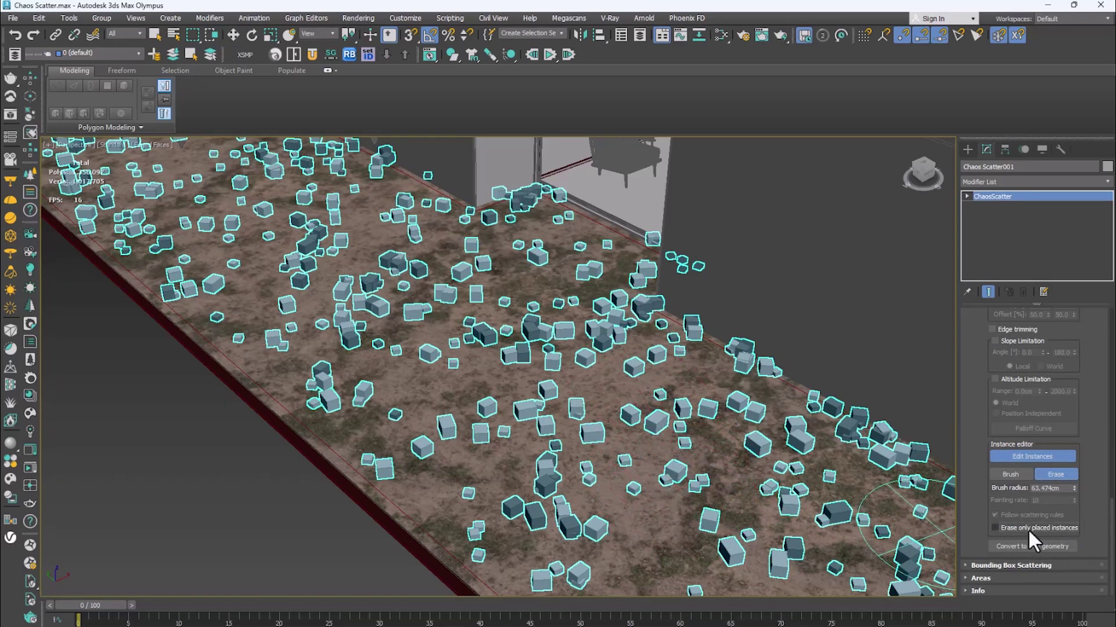
{"action": "left_click_drag", "start_coordinate": [581, 511], "coordinate": [678, 575]}
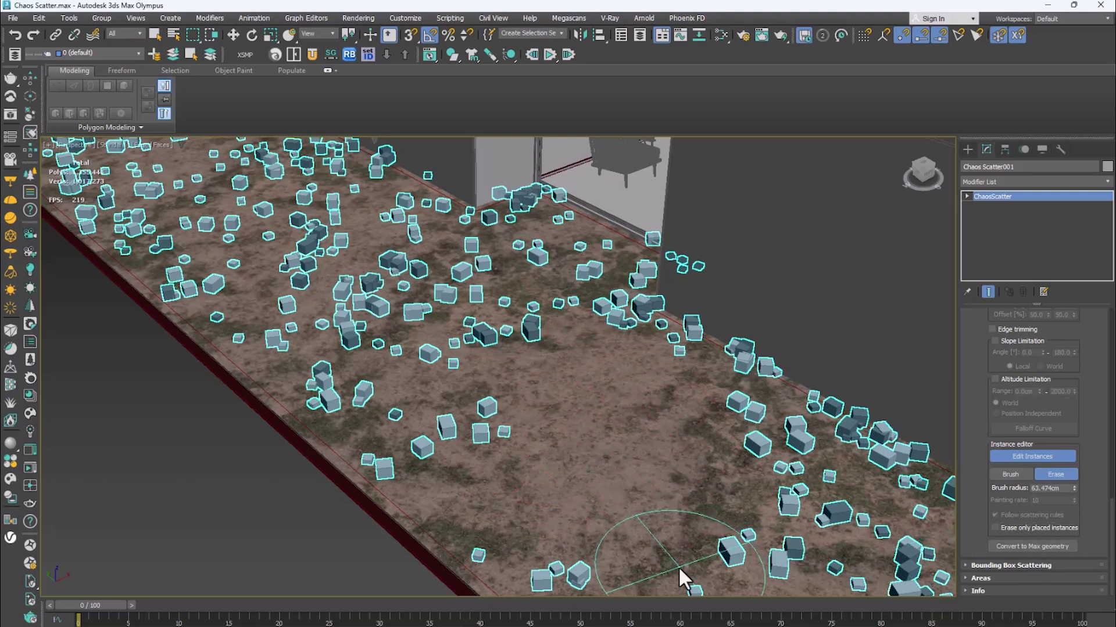
Switch to Brush and paint new boxes across the middle of the ground.
{"action": "middle_click_drag", "start_coordinate": [622, 398], "coordinate": [587, 386]}
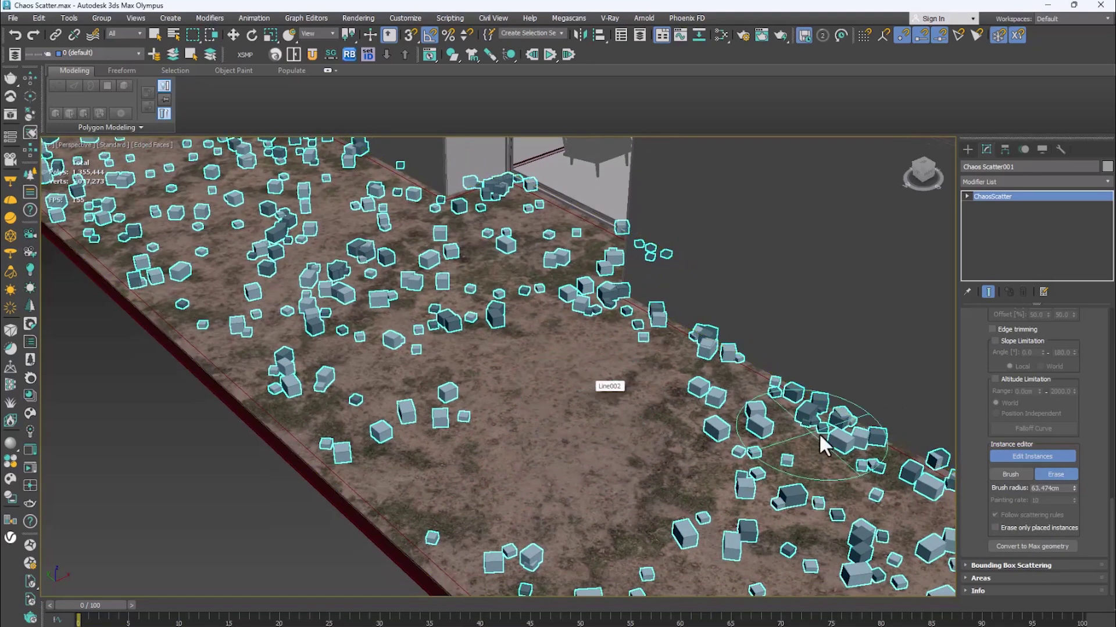
{"action": "left_click", "coordinate": [1010, 474]}
{"action": "left_click_drag", "start_coordinate": [522, 418], "coordinate": [583, 452]}
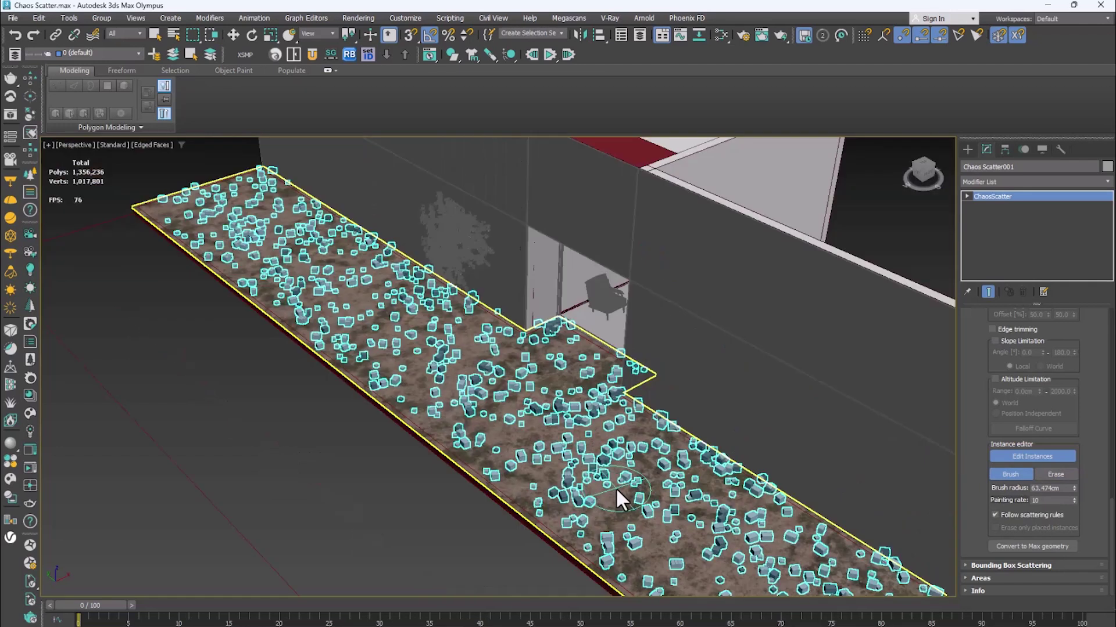
Erase a cluster of painted boxes from the ground strip.
{"action": "scroll", "coordinate": [615, 487], "scroll_direction": "down", "scroll_amount": 5}
{"action": "scroll", "coordinate": [548, 423], "scroll_direction": "up", "scroll_amount": 1}
{"action": "left_click", "coordinate": [1055, 474]}
{"action": "left_click_drag", "start_coordinate": [607, 436], "coordinate": [523, 442]}
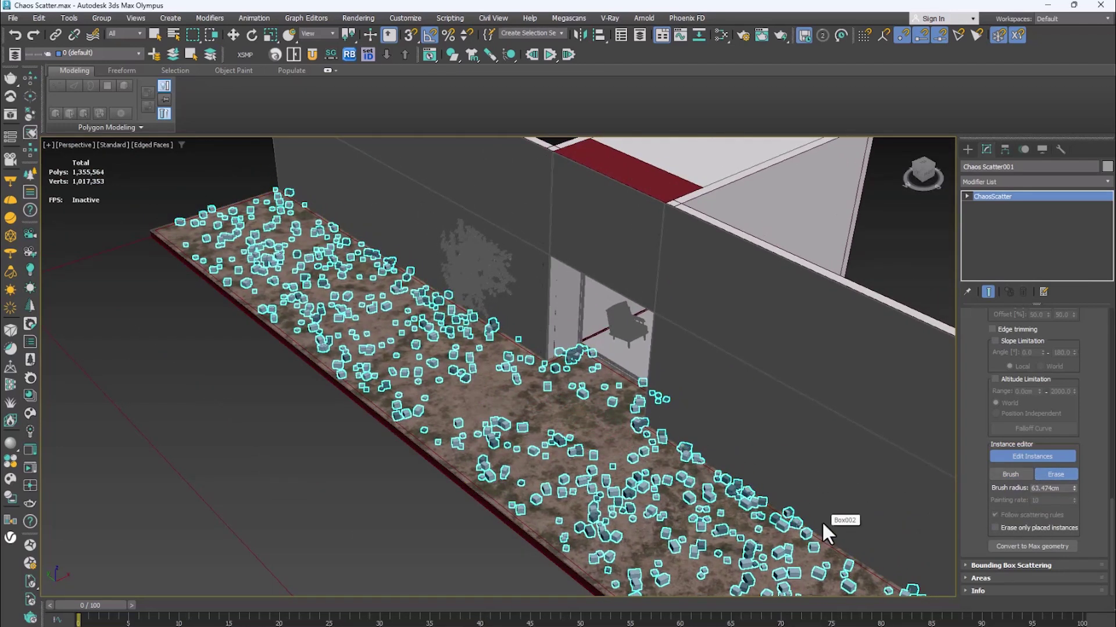
{"action": "left_click_drag", "start_coordinate": [984, 424], "coordinate": [982, 469]}
Collapse the Scattering rollout and expand Display & Limits.
{"action": "scroll", "coordinate": [982, 469], "scroll_direction": "up", "scroll_amount": 5}
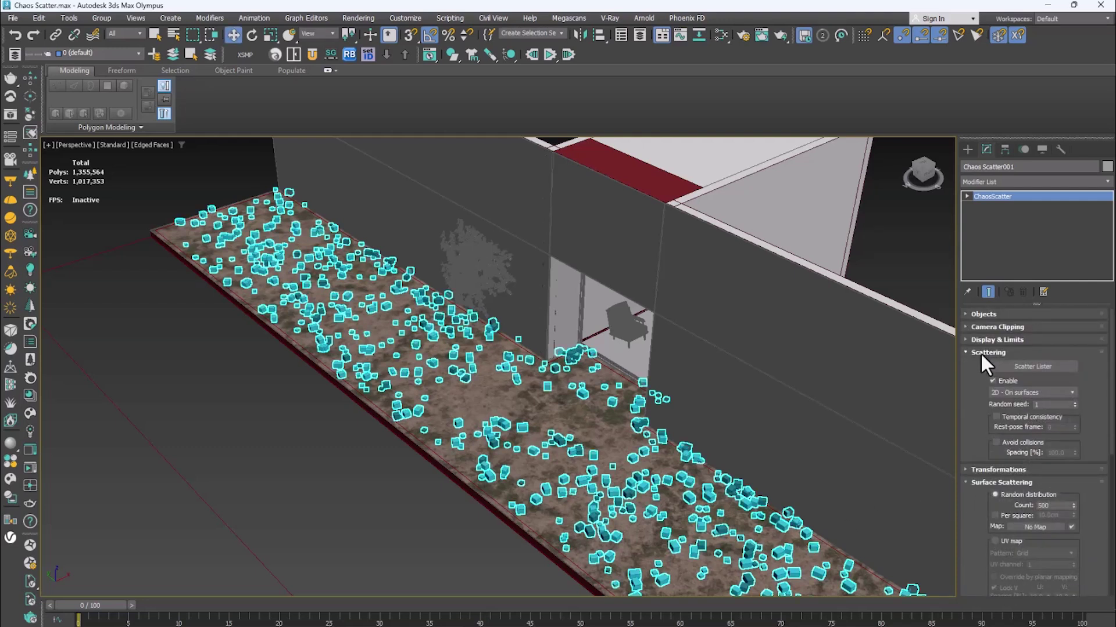
{"action": "left_click", "coordinate": [980, 352]}
{"action": "left_click", "coordinate": [984, 340]}
{"action": "left_click_drag", "start_coordinate": [985, 343], "coordinate": [984, 373]}
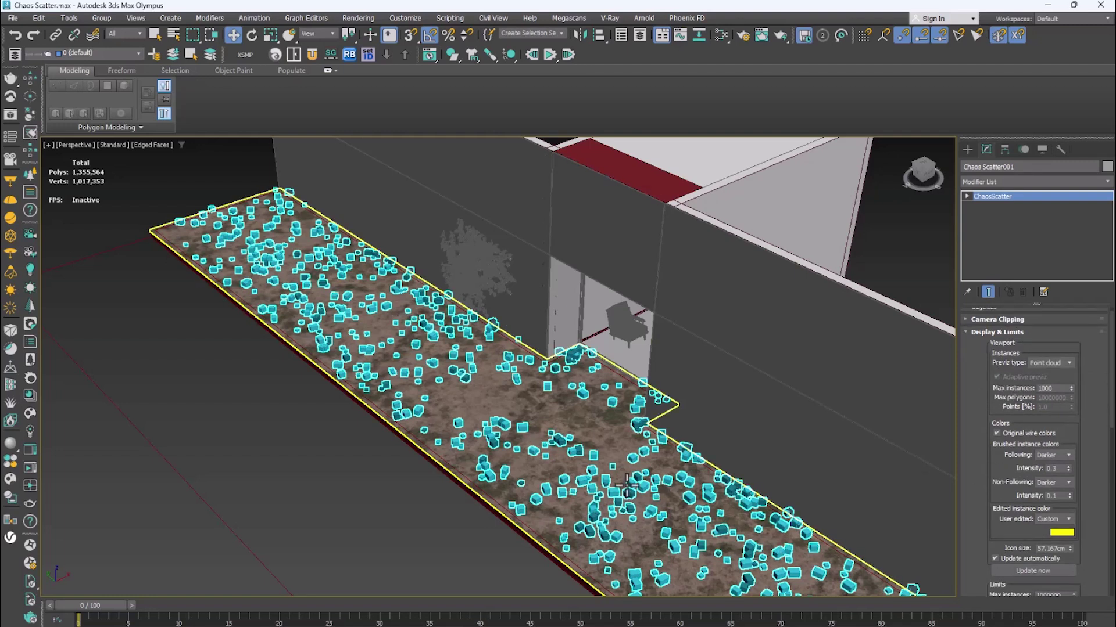
{"action": "scroll", "coordinate": [628, 485], "scroll_direction": "up", "scroll_amount": 3}
{"action": "scroll", "coordinate": [474, 391], "scroll_direction": "up", "scroll_amount": 3}
{"action": "scroll", "coordinate": [523, 372], "scroll_direction": "up", "scroll_amount": 3}
{"action": "scroll", "coordinate": [539, 369], "scroll_direction": "up", "scroll_amount": 3}
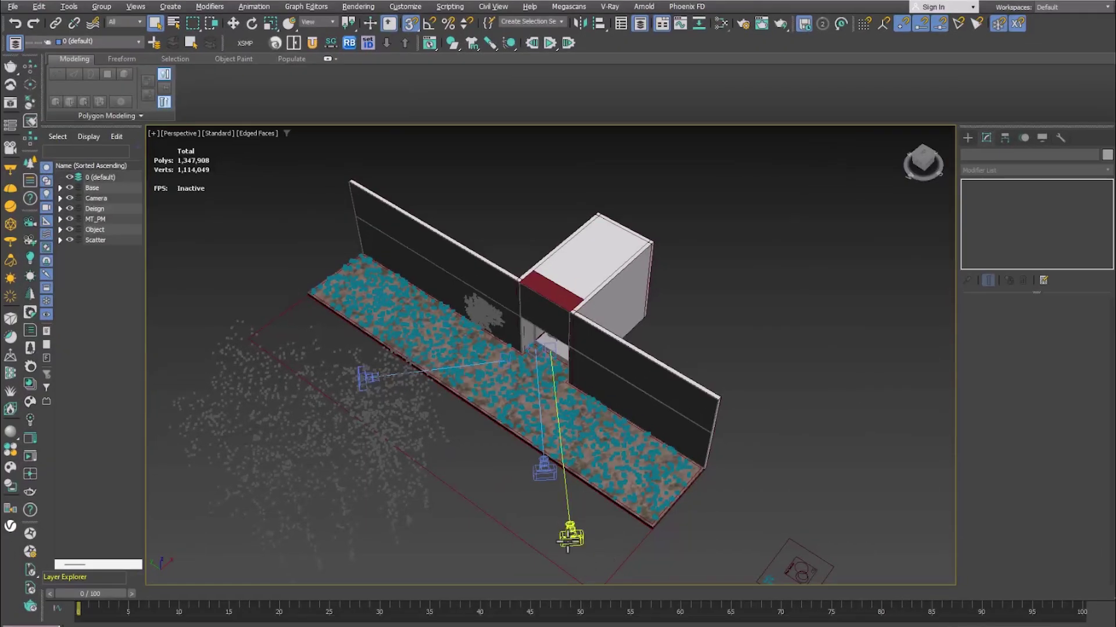
{"action": "left_click", "coordinate": [545, 469]}
{"action": "left_click", "coordinate": [395, 430]}
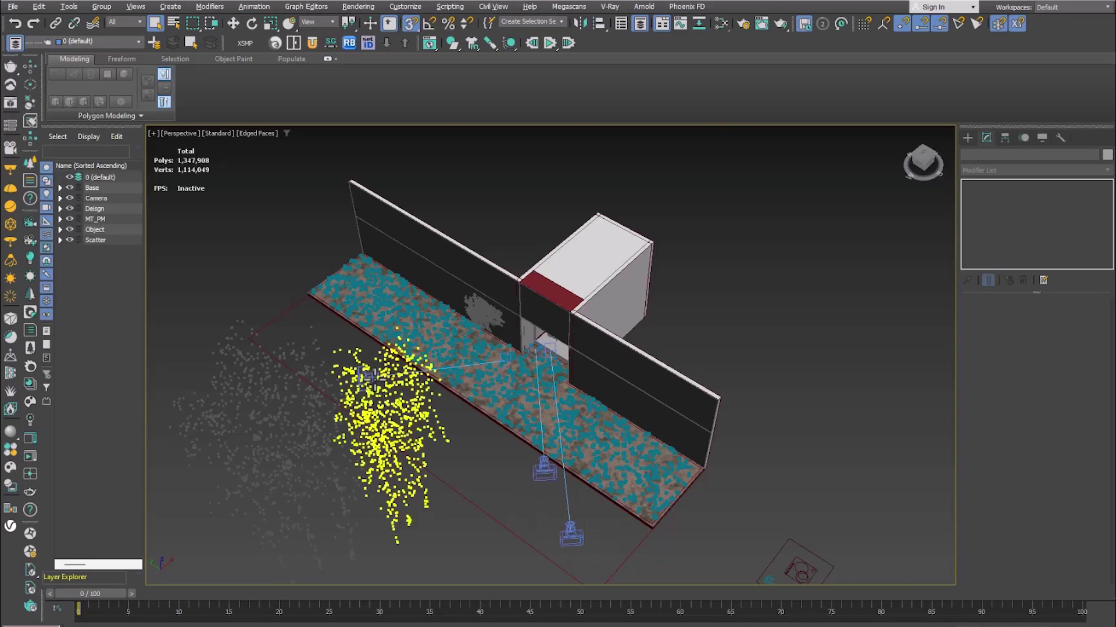
{"action": "key", "text": "m"}
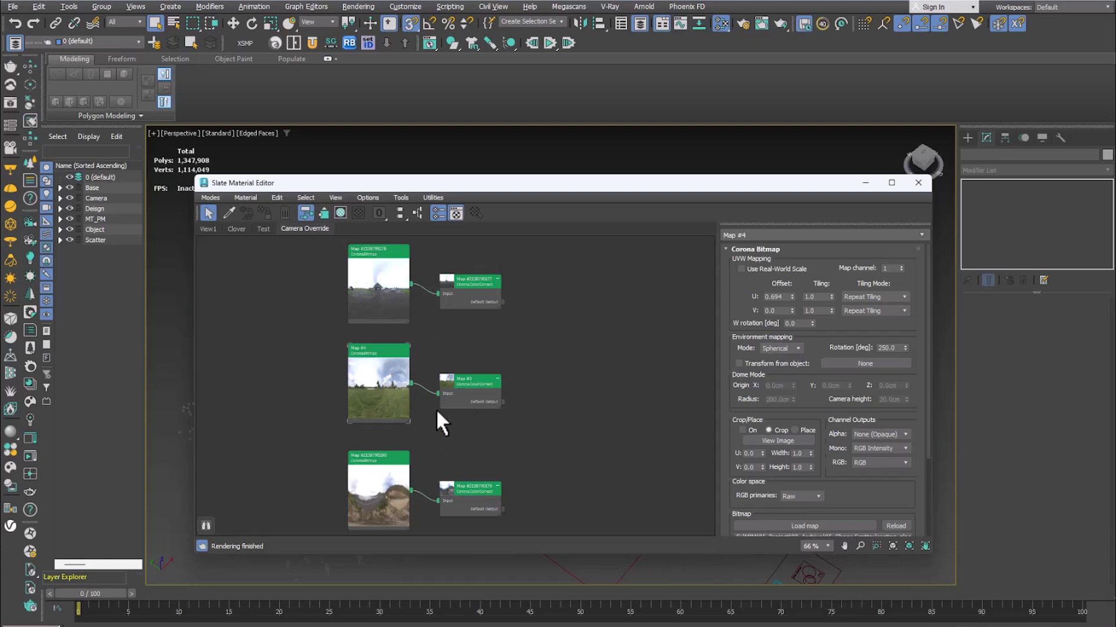
{"action": "key", "text": "m"}
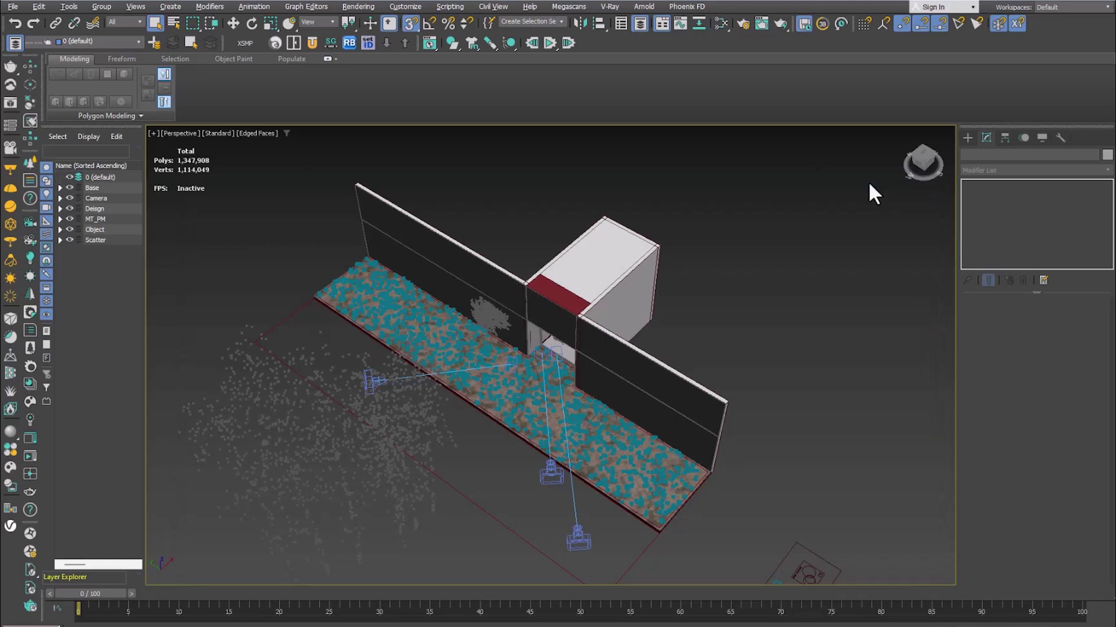
Select Corona Camera004 and enable Use Camera scene environment under Overrides.
{"action": "left_click", "coordinate": [577, 539]}
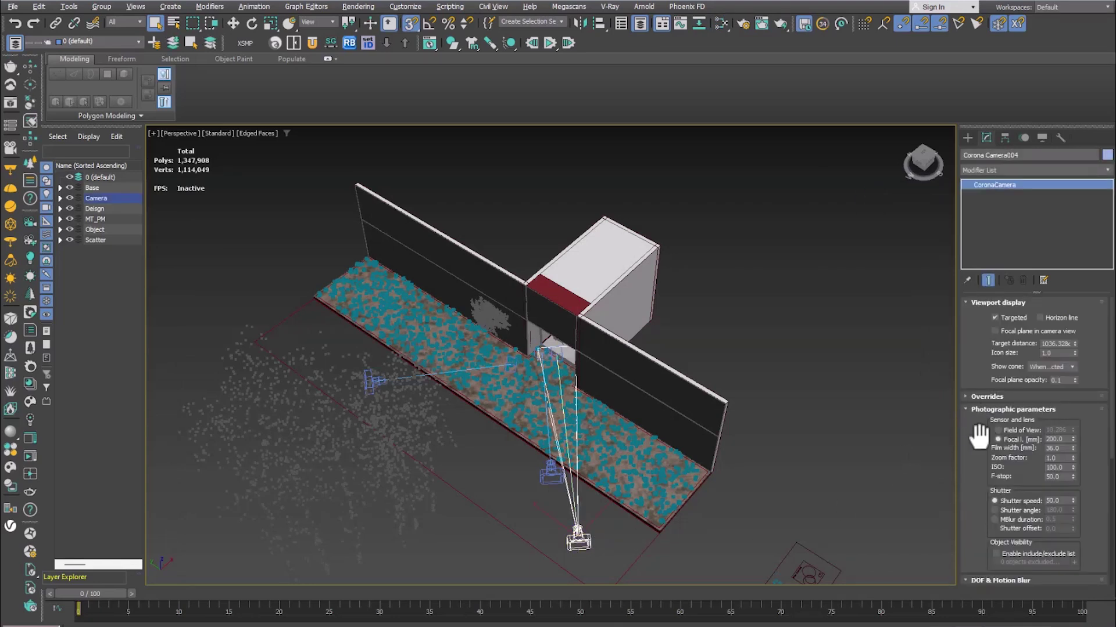
{"action": "scroll", "coordinate": [978, 436], "scroll_direction": "down", "scroll_amount": 2}
{"action": "scroll", "coordinate": [978, 435], "scroll_direction": "down", "scroll_amount": 3}
{"action": "scroll", "coordinate": [978, 436], "scroll_direction": "down", "scroll_amount": 1}
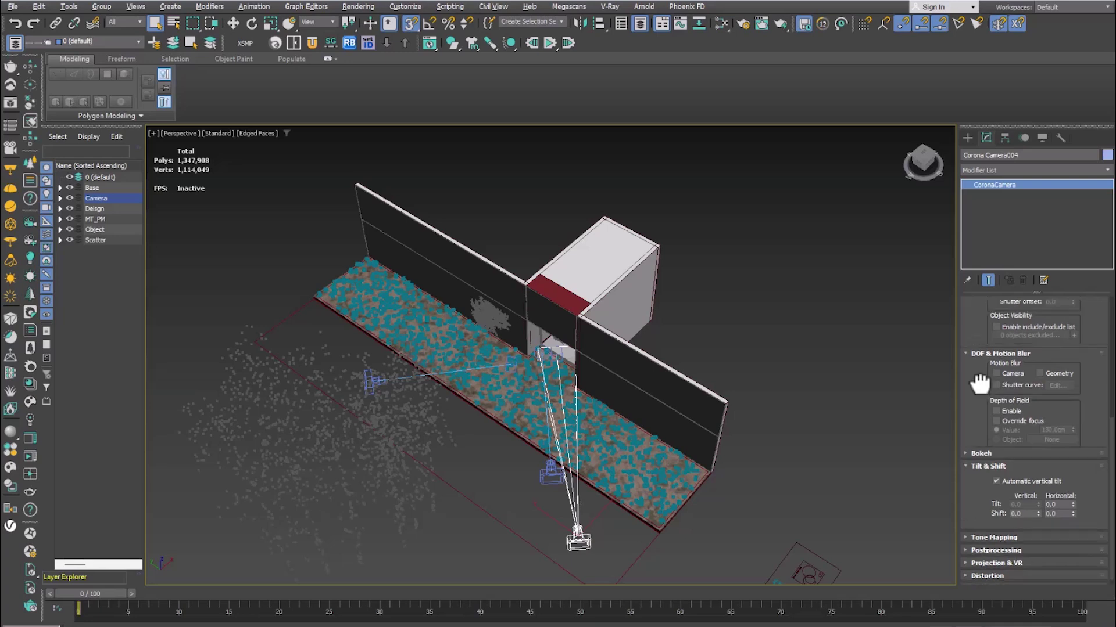
{"action": "scroll", "coordinate": [978, 363], "scroll_direction": "up", "scroll_amount": 3}
{"action": "scroll", "coordinate": [978, 360], "scroll_direction": "up", "scroll_amount": 2}
{"action": "scroll", "coordinate": [980, 431], "scroll_direction": "up", "scroll_amount": 1}
{"action": "left_click", "coordinate": [988, 396]}
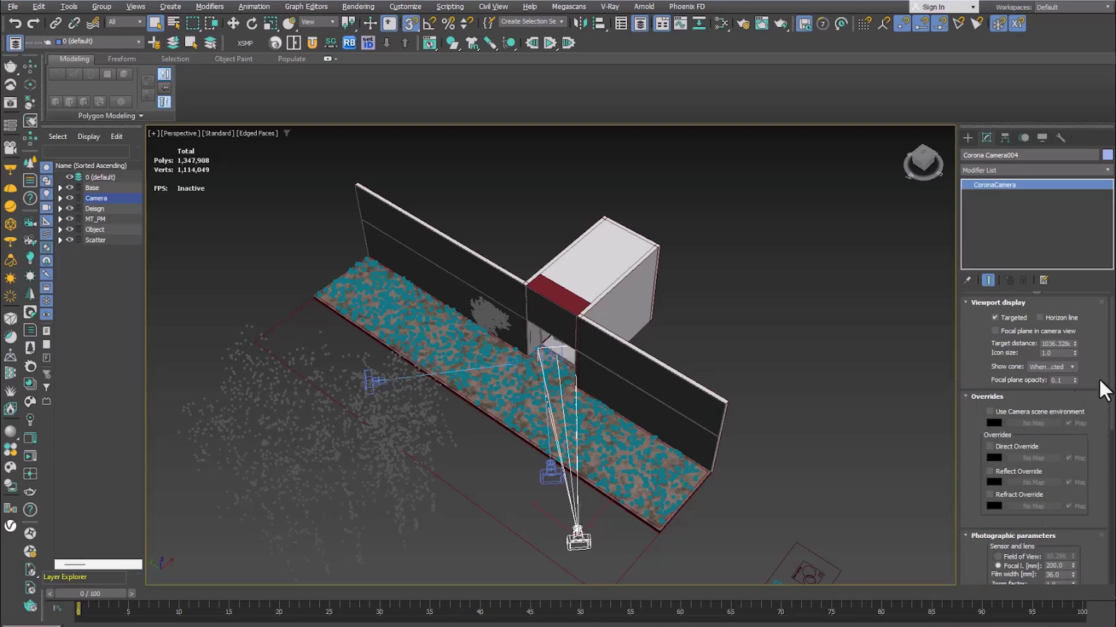
{"action": "left_click", "coordinate": [1022, 410]}
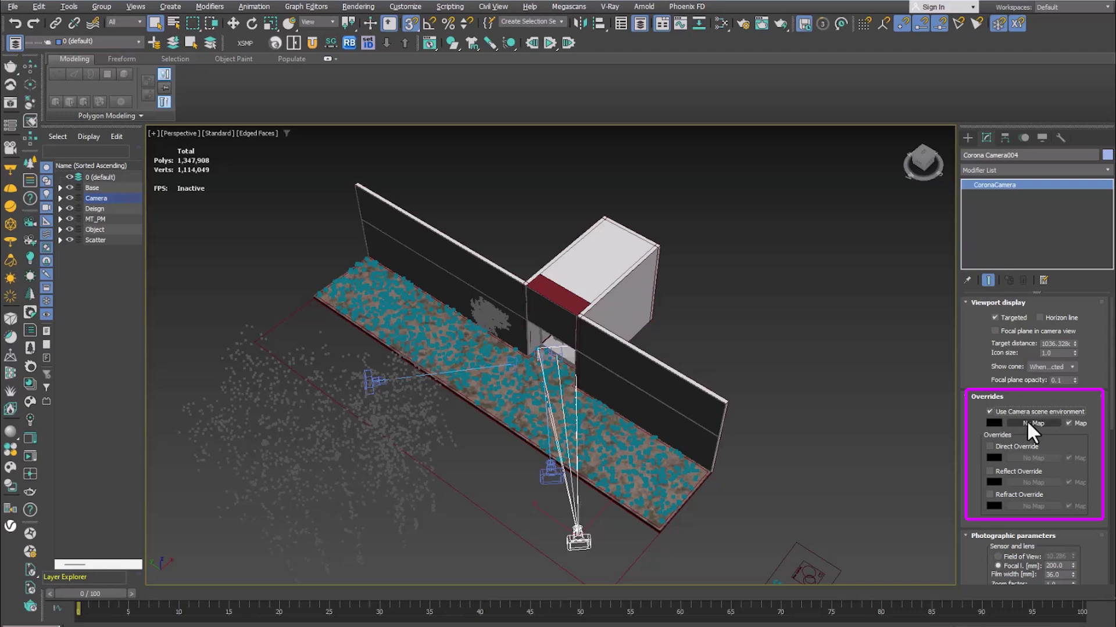
Wire the first HDRI map from the Slate editor into the camera's environment Map slot.
{"action": "key", "text": "m"}
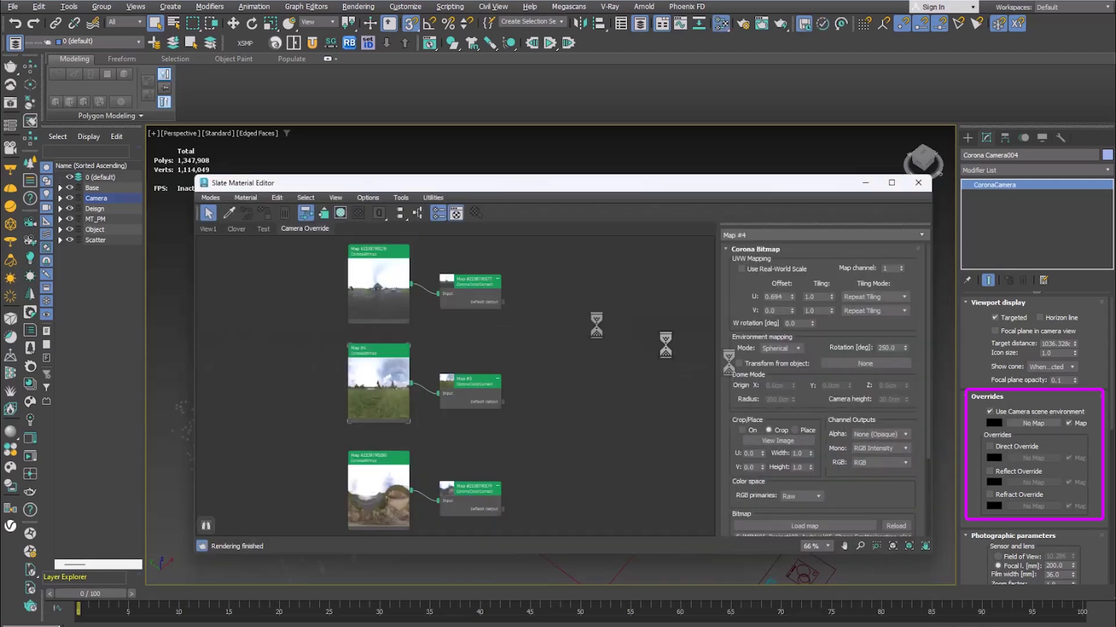
{"action": "left_click_drag", "start_coordinate": [502, 302], "coordinate": [1033, 422]}
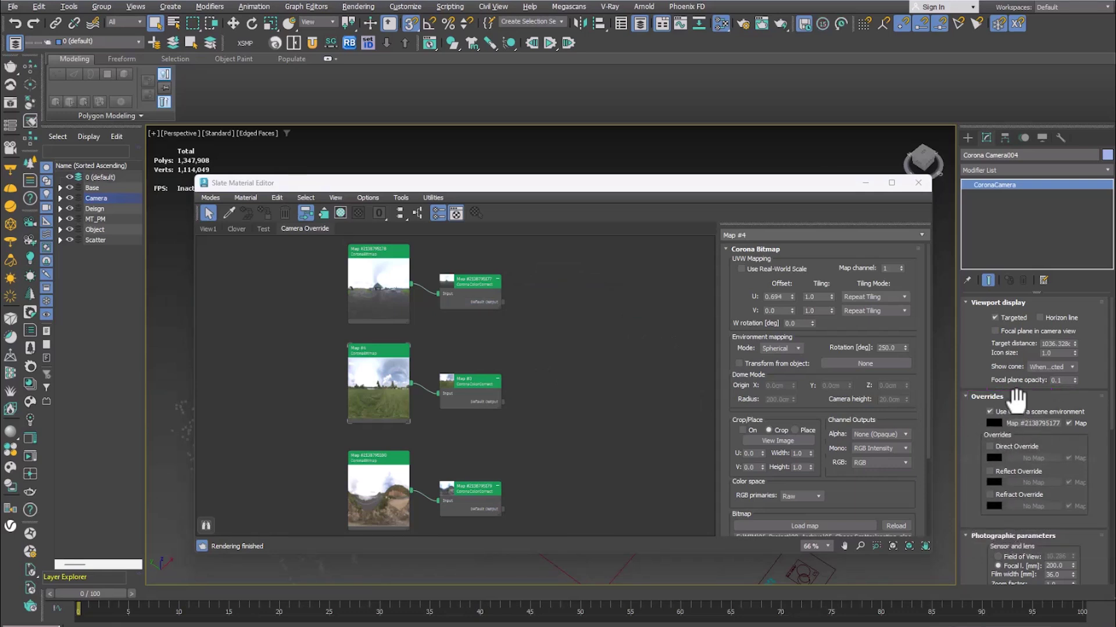
{"action": "left_click_drag", "start_coordinate": [815, 177], "coordinate": [702, 517]}
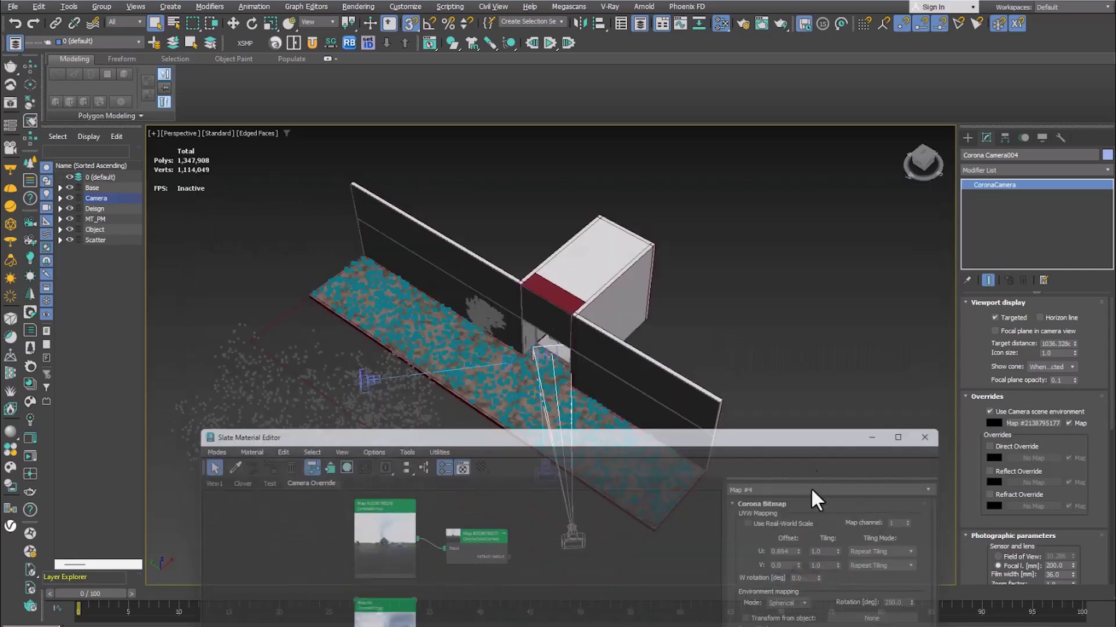
Give Corona Camera003 a scene environment override using Map #3 as an instance.
{"action": "left_click", "coordinate": [366, 381]}
{"action": "key", "text": "z"}
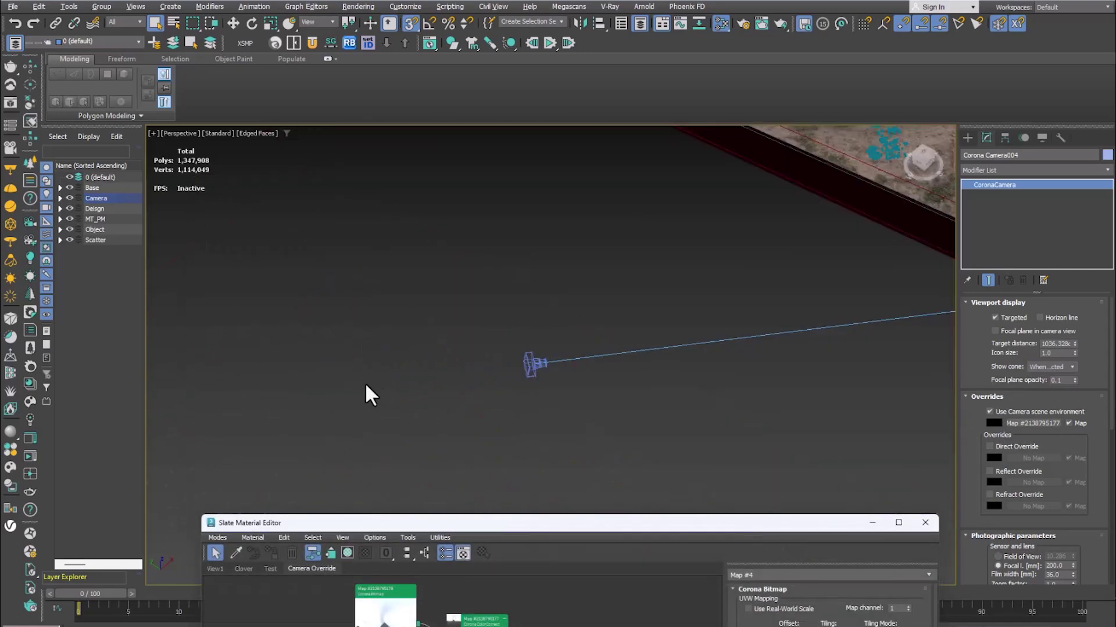
{"action": "left_click", "coordinate": [531, 365]}
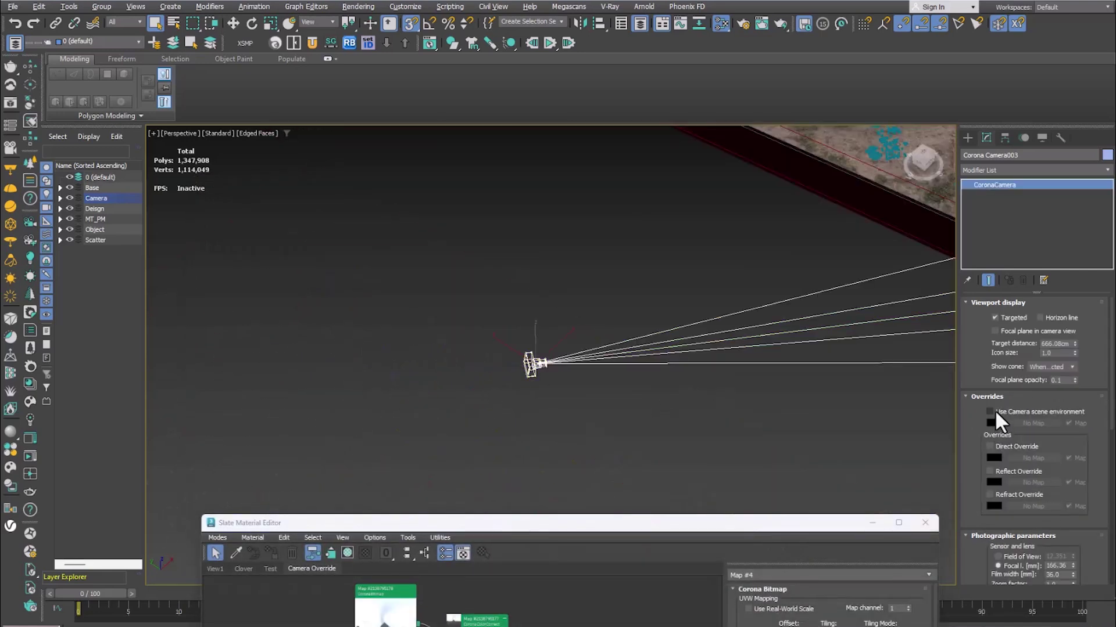
{"action": "left_click", "coordinate": [990, 412]}
{"action": "left_click_drag", "start_coordinate": [687, 523], "coordinate": [639, 190]}
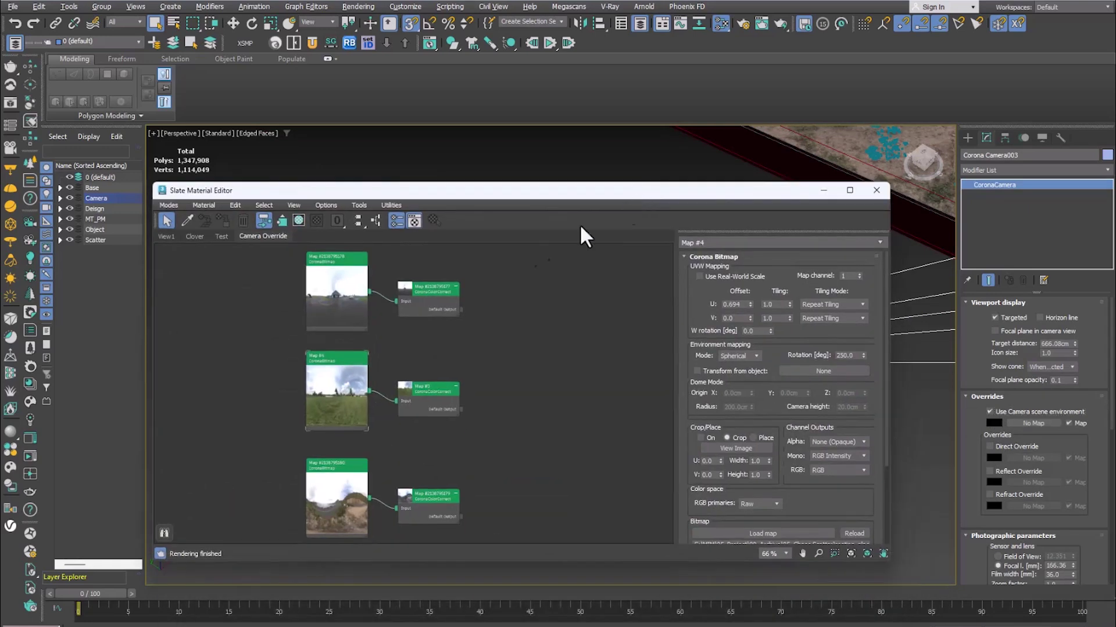
{"action": "left_click_drag", "start_coordinate": [460, 409], "coordinate": [1031, 423]}
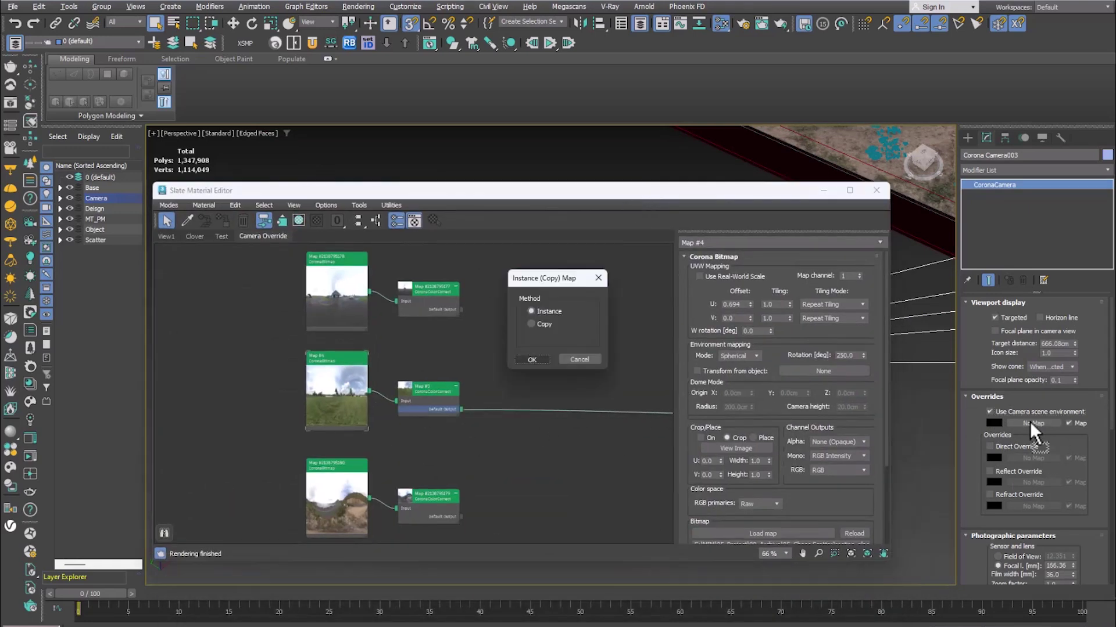
{"action": "left_click", "coordinate": [531, 360]}
{"action": "left_click_drag", "start_coordinate": [573, 197], "coordinate": [572, 494]}
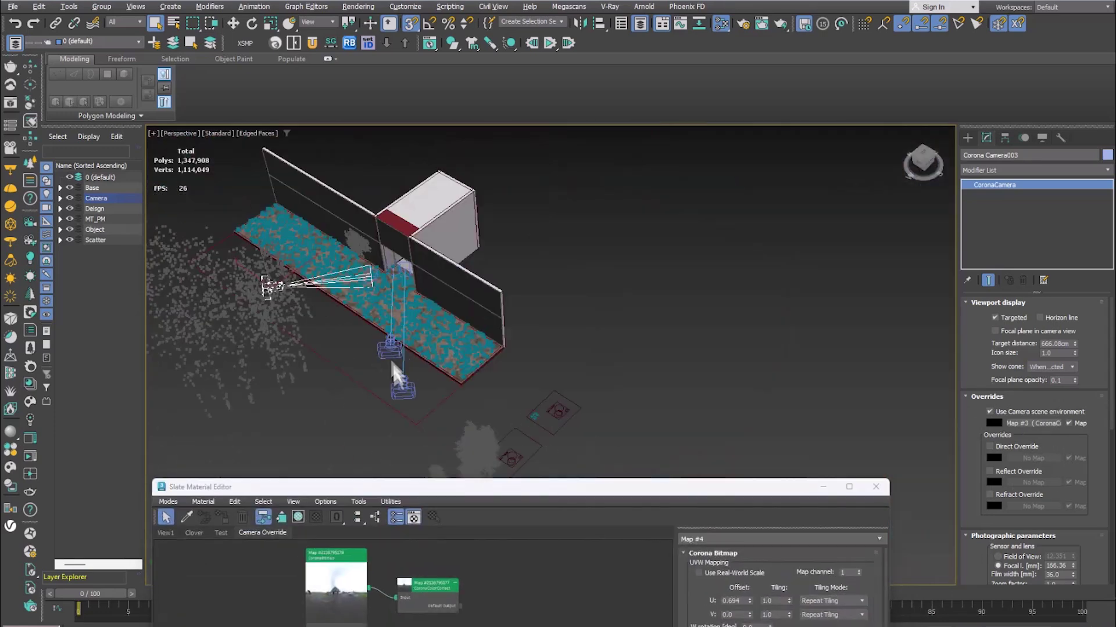
Wire the rocky HDRI into Corona Camera001's environment override as an instance.
{"action": "left_click", "coordinate": [389, 348]}
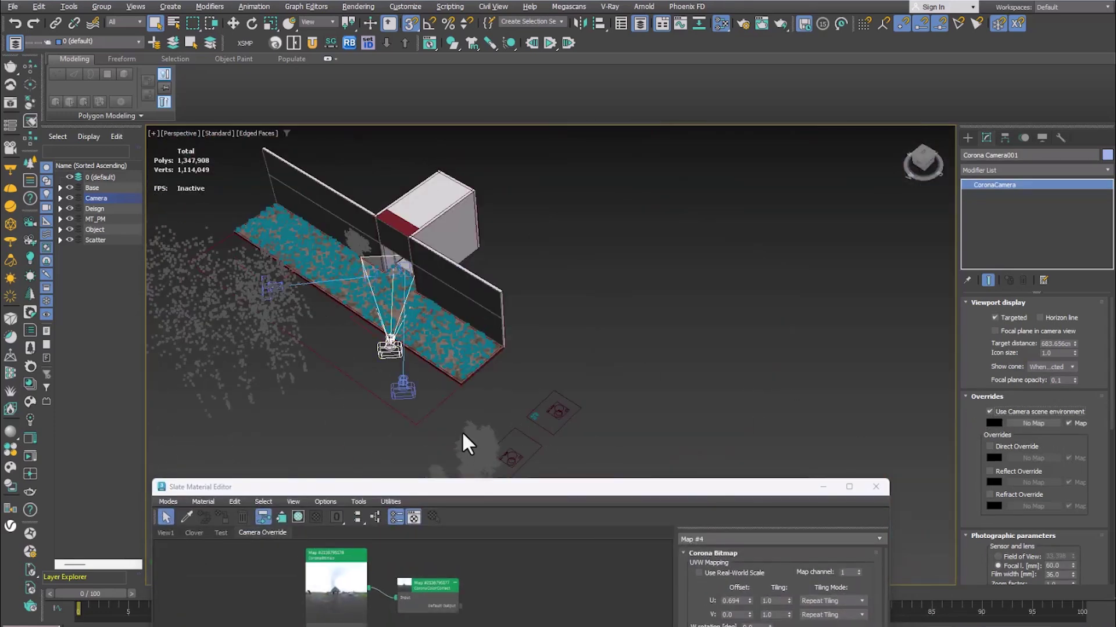
{"action": "left_click_drag", "start_coordinate": [441, 487], "coordinate": [473, 271]}
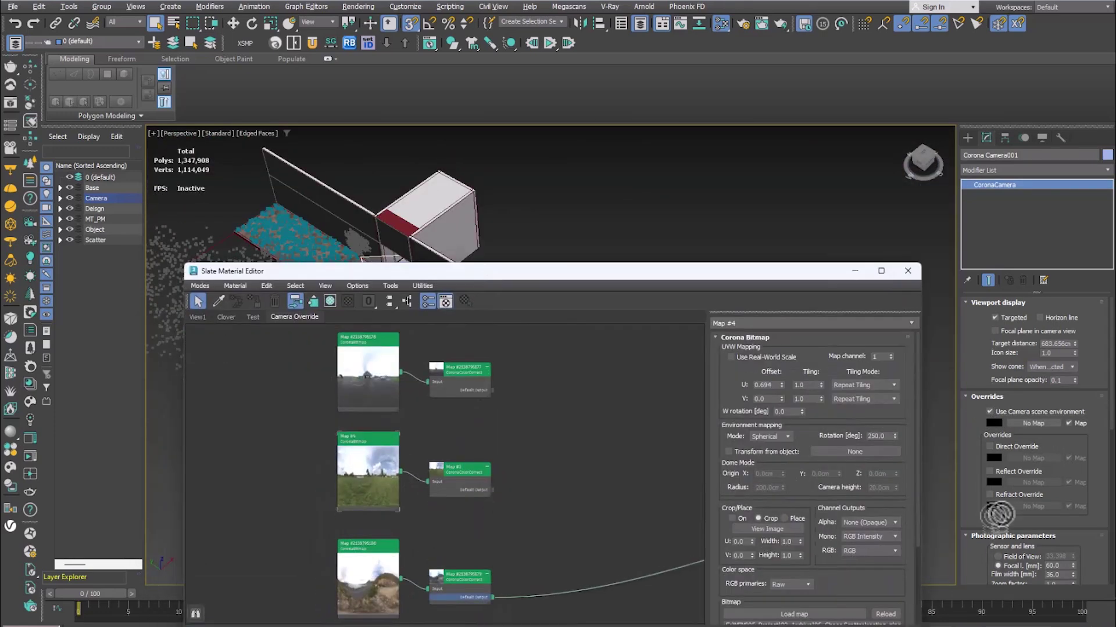
{"action": "left_click_drag", "start_coordinate": [1003, 506], "coordinate": [1017, 420]}
{"action": "left_click", "coordinate": [531, 359]}
Close the material editor and open a Floating Viewport.
{"action": "left_click", "coordinate": [908, 271]}
{"action": "left_click", "coordinate": [154, 133]}
{"action": "left_click", "coordinate": [349, 317]}
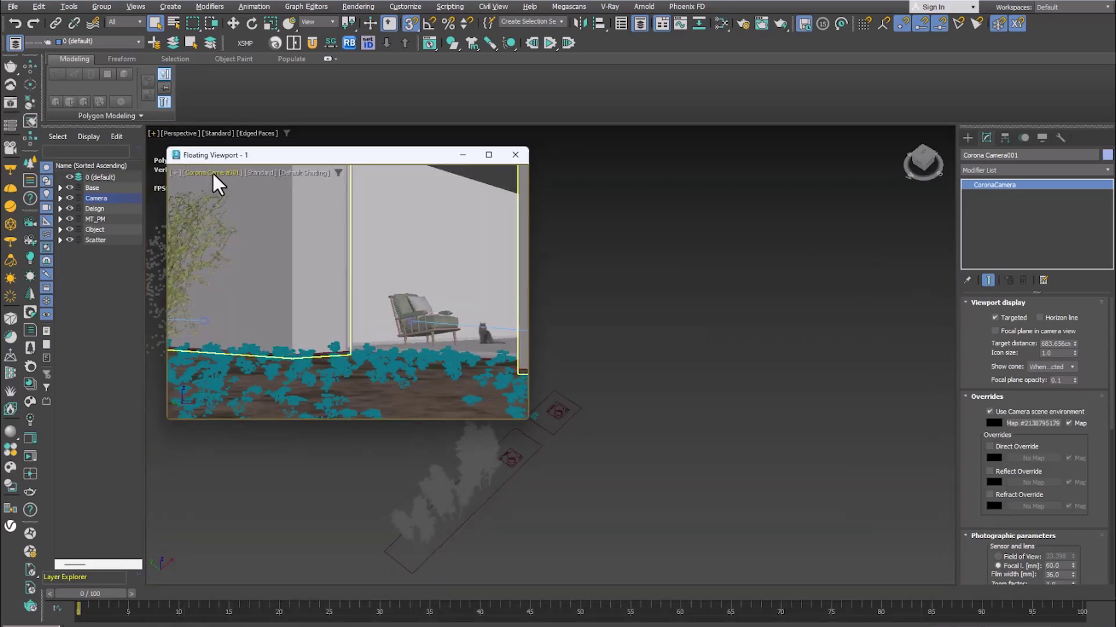
Render Corona Camera001's view in the Corona frame buffer.
{"action": "left_click", "coordinate": [30, 437]}
{"action": "left_click", "coordinate": [969, 16]}
{"action": "left_click", "coordinate": [972, 36]}
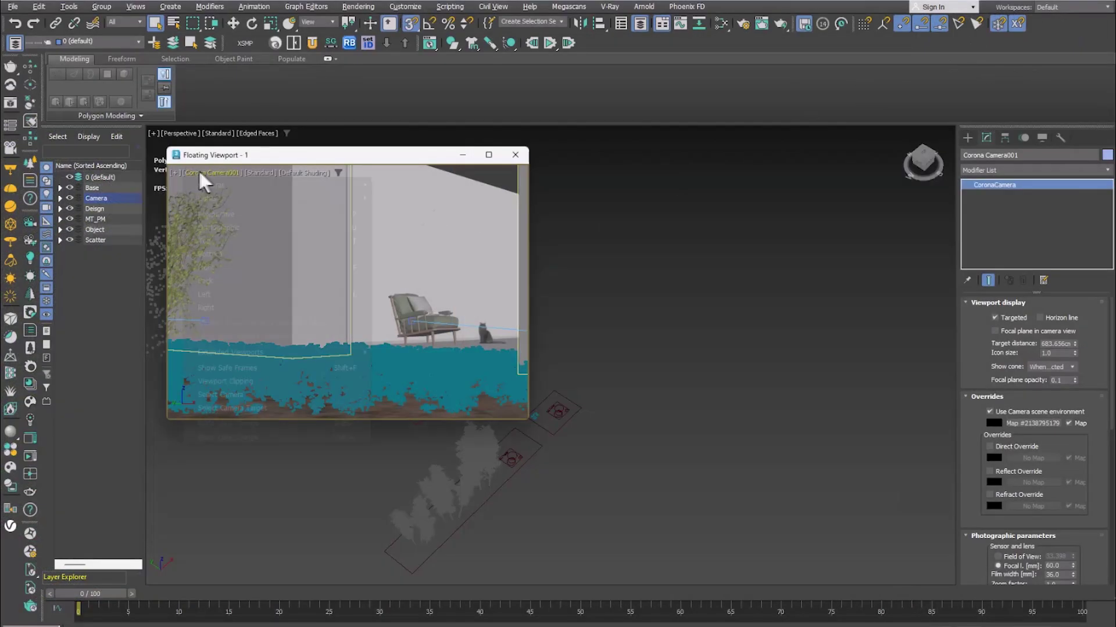
Switch the floating viewport to Corona Camera003 and render it.
{"action": "left_click", "coordinate": [213, 173]}
{"action": "left_click", "coordinate": [434, 199]}
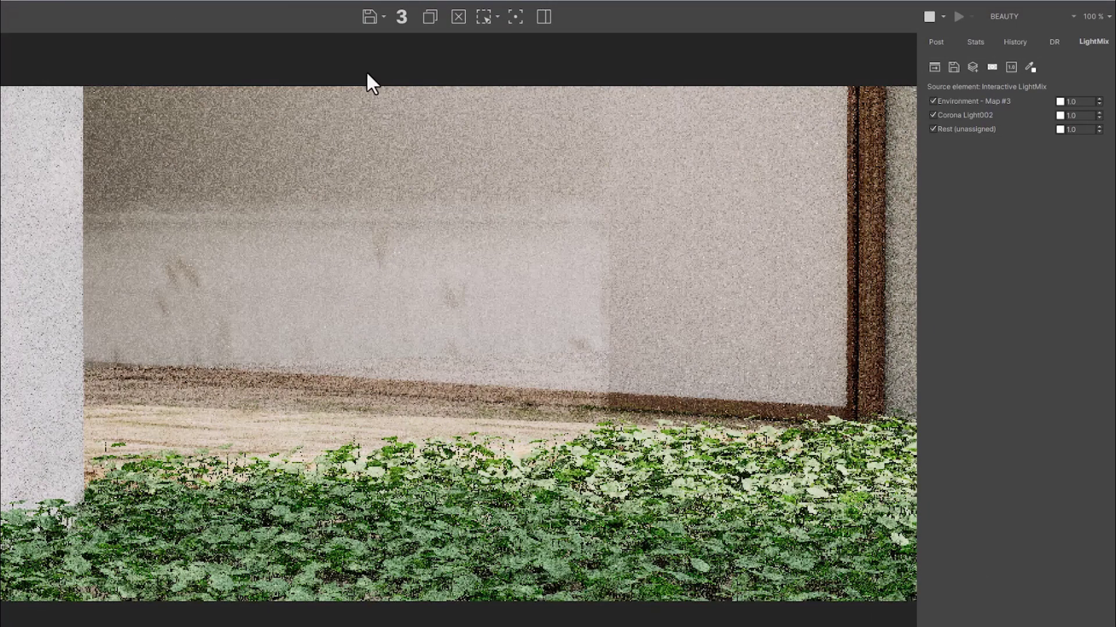
{"action": "left_click", "coordinate": [1045, 2]}
Switch the floating viewport to Corona Camera004 and render the armchair close-up.
{"action": "left_click", "coordinate": [217, 174]}
{"action": "left_click", "coordinate": [442, 210]}
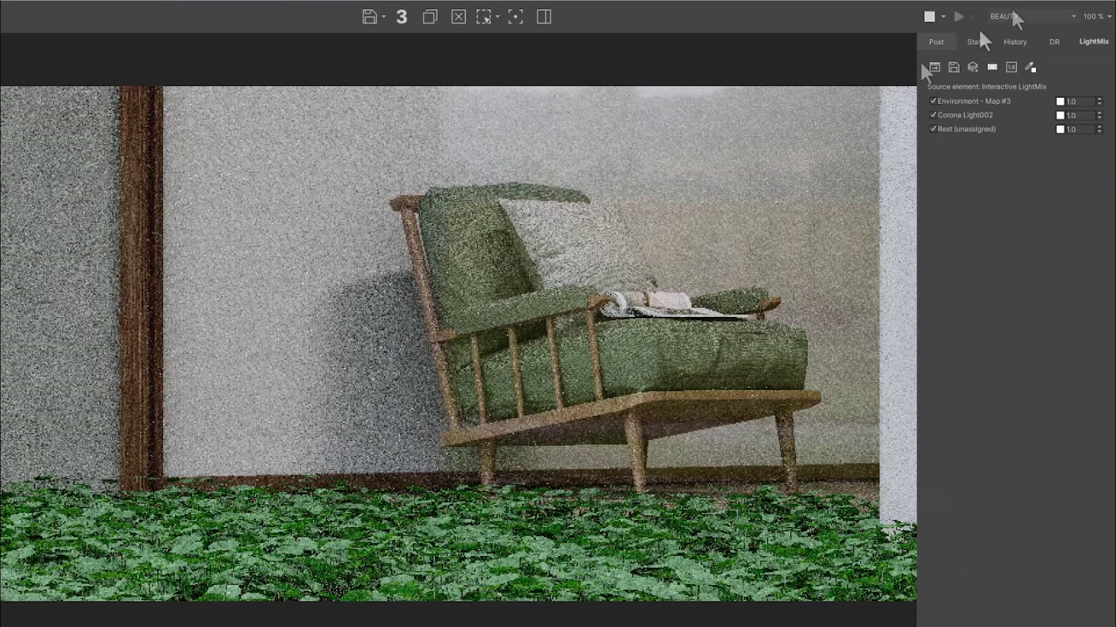
{"action": "left_click", "coordinate": [1049, 3]}
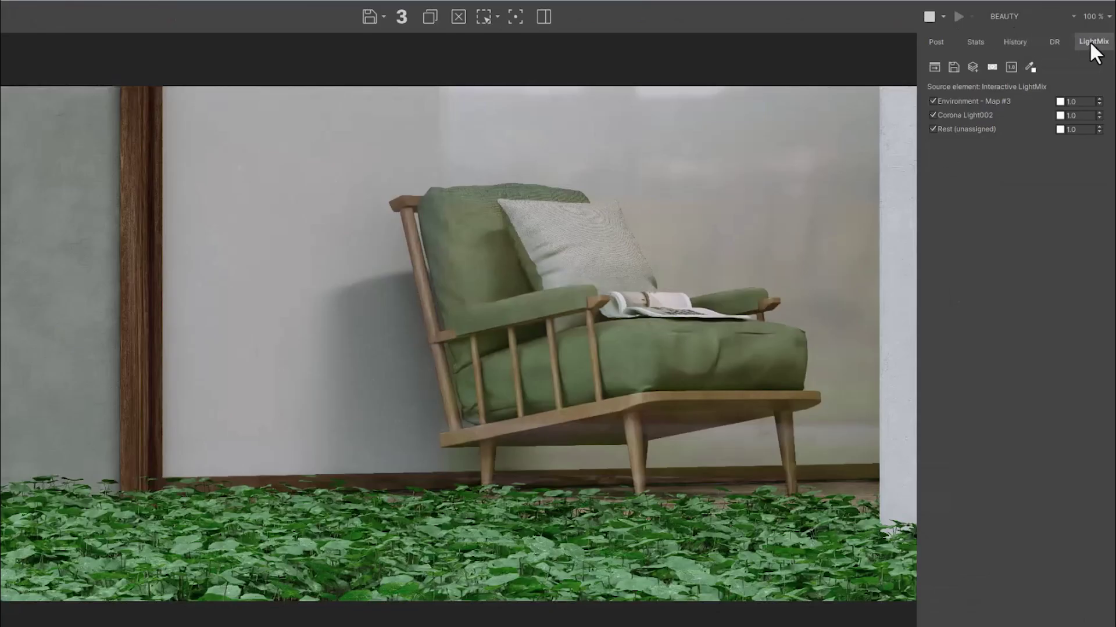
Switch the frame buffer display from BEAUTY to the Interactive LightMix element.
{"action": "left_click", "coordinate": [1003, 19]}
{"action": "left_click", "coordinate": [1003, 13]}
{"action": "left_click", "coordinate": [933, 115]}
{"action": "left_click", "coordinate": [933, 115]}
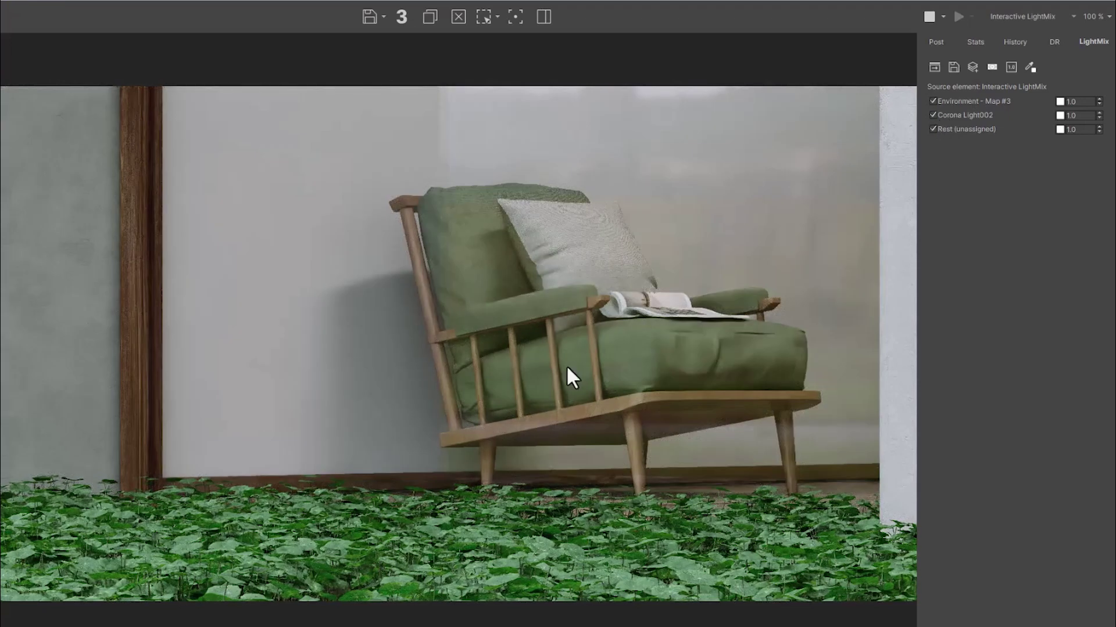